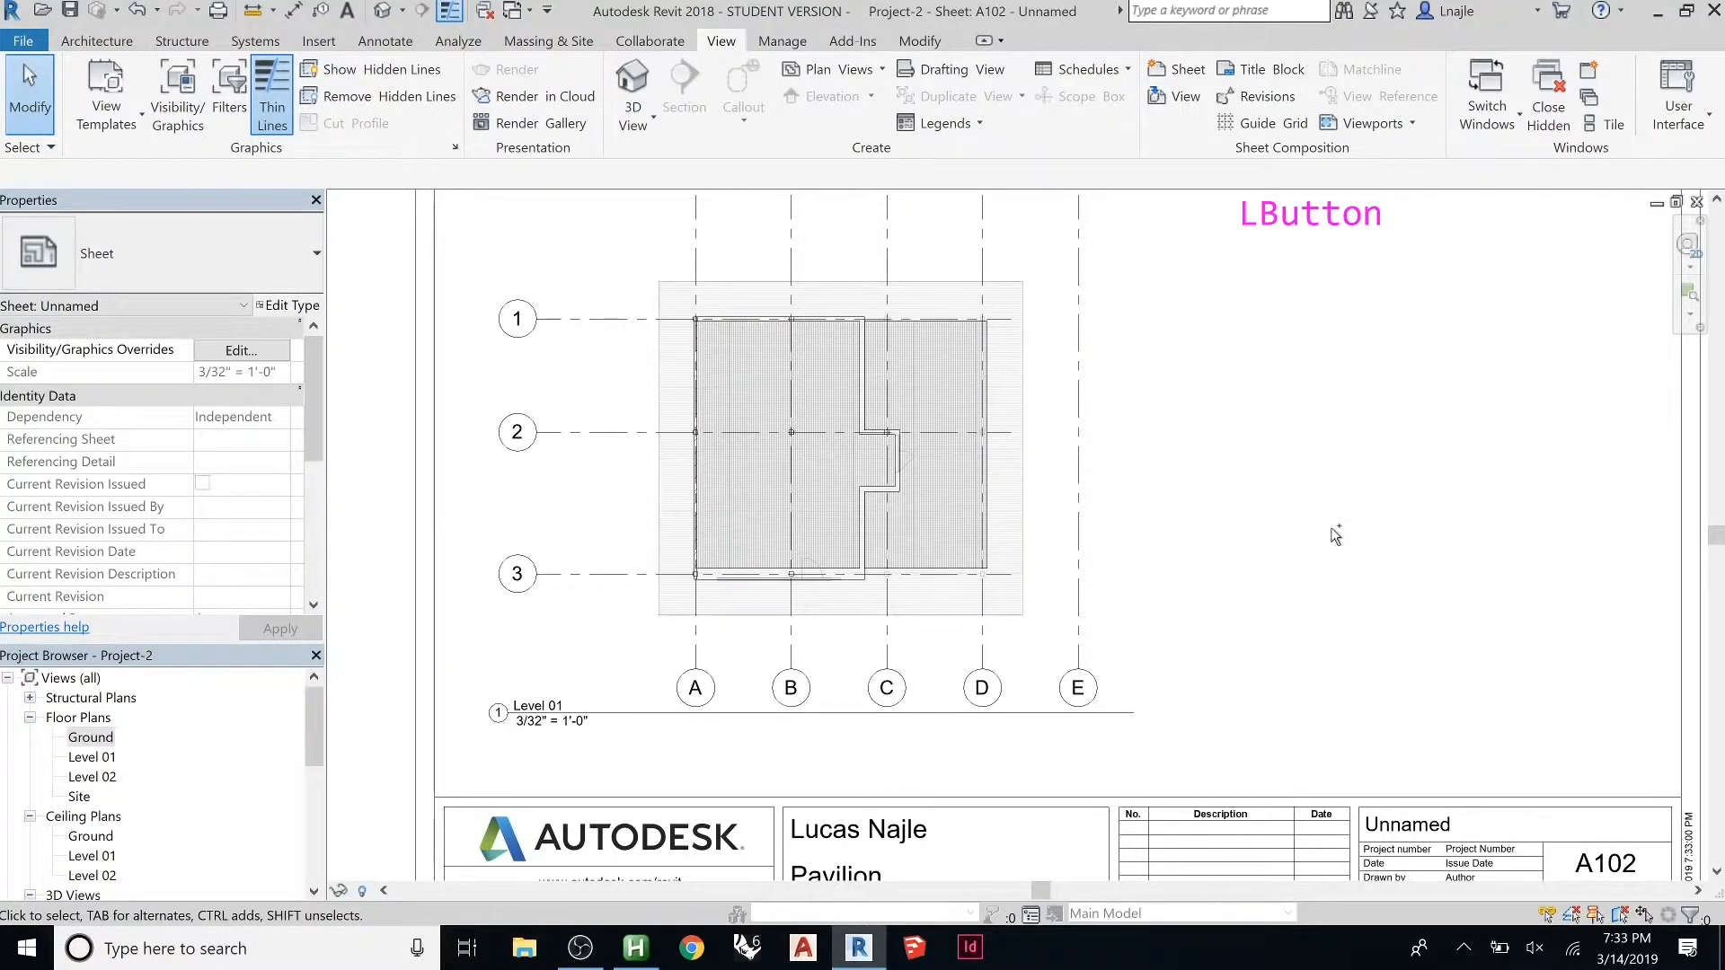
Switch from the sheet to the Level 01 floor plan and inspect the whole plan with its grids
key("ctrl+Tab")
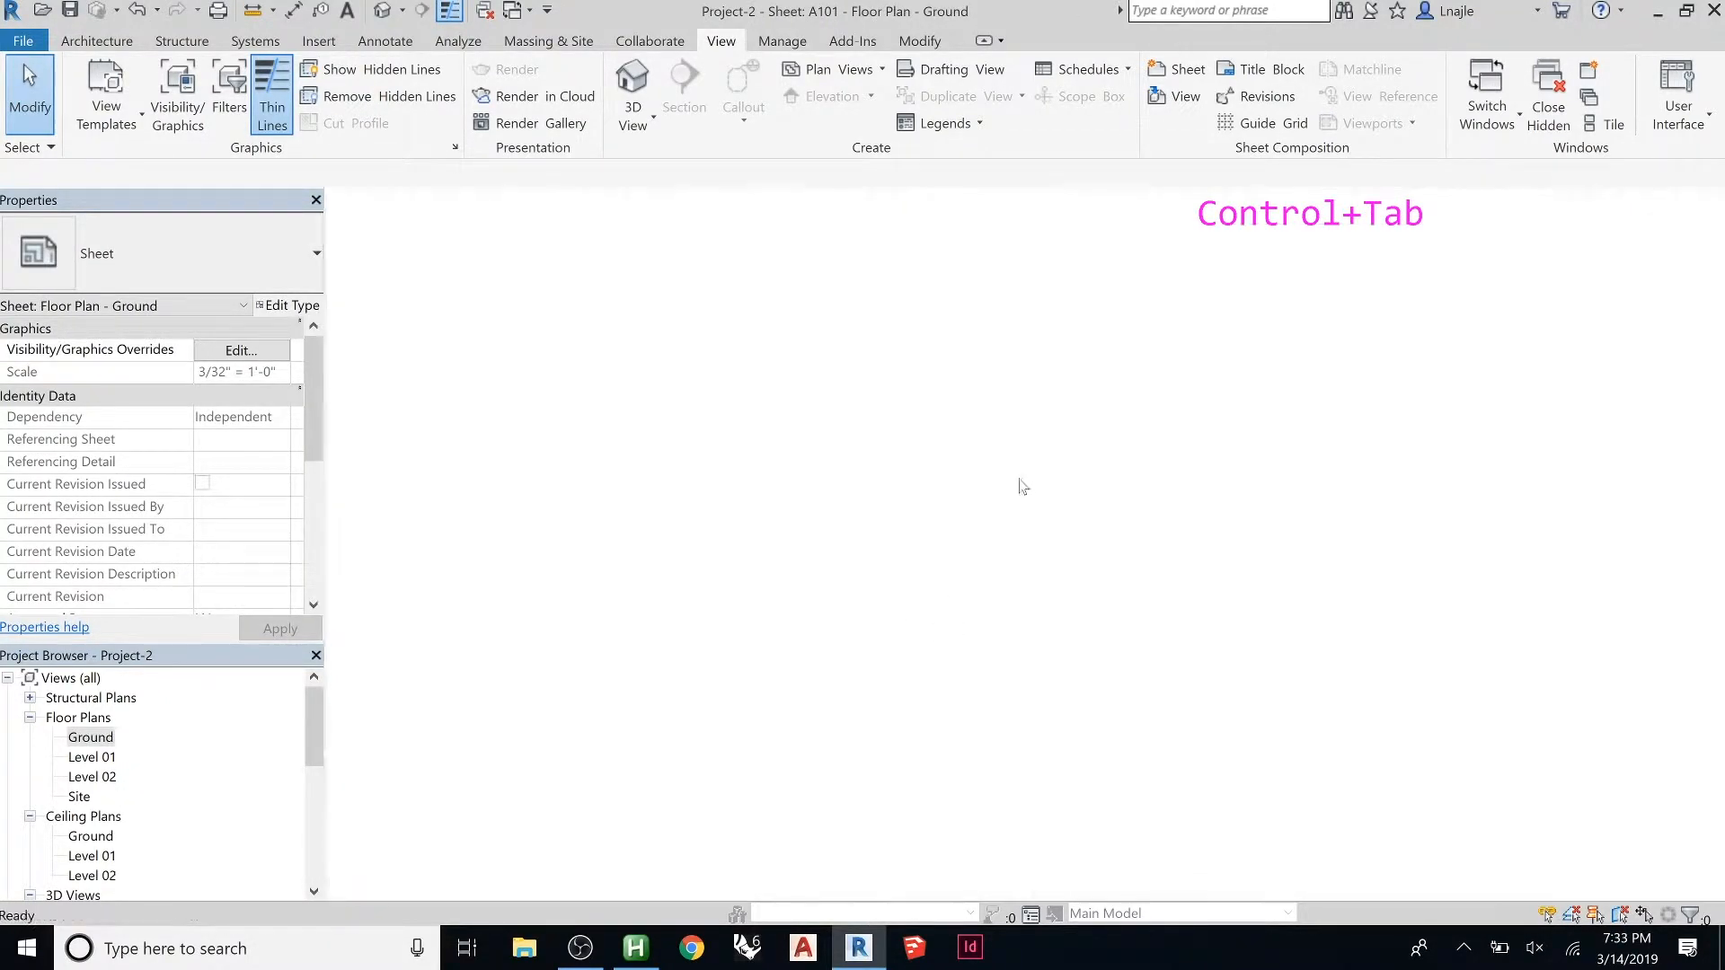
key("ctrl+Tab")
key("ctrl+Tab")
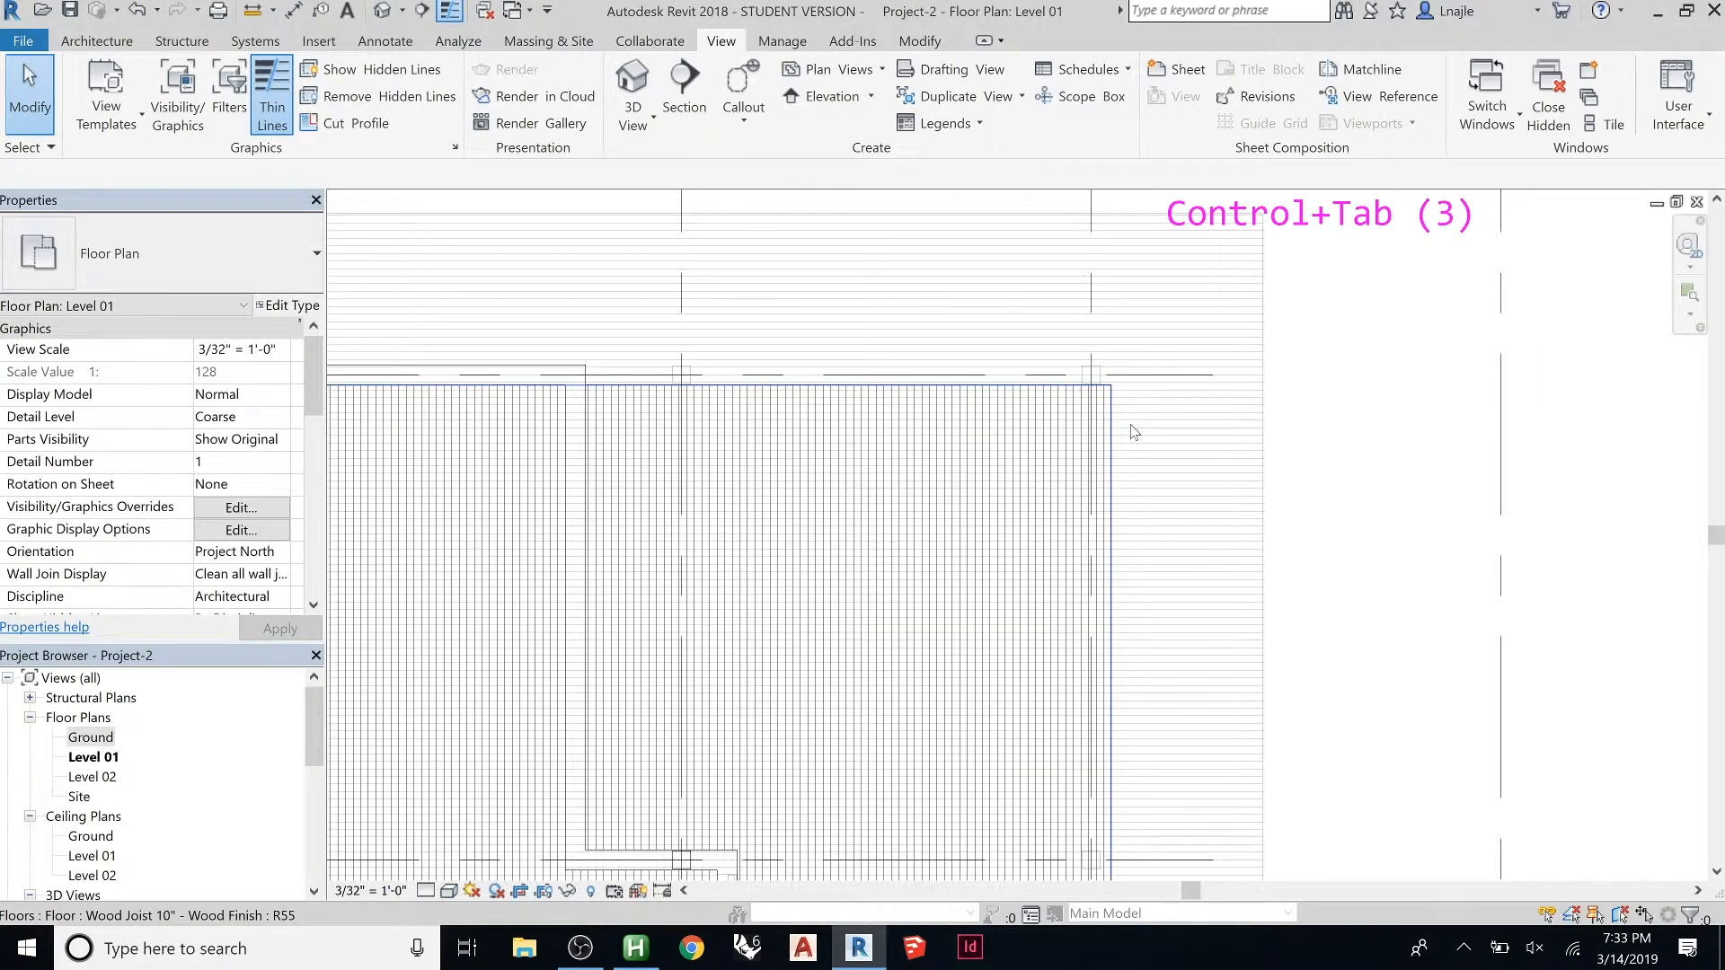
scroll(1114, 455, "down", 12)
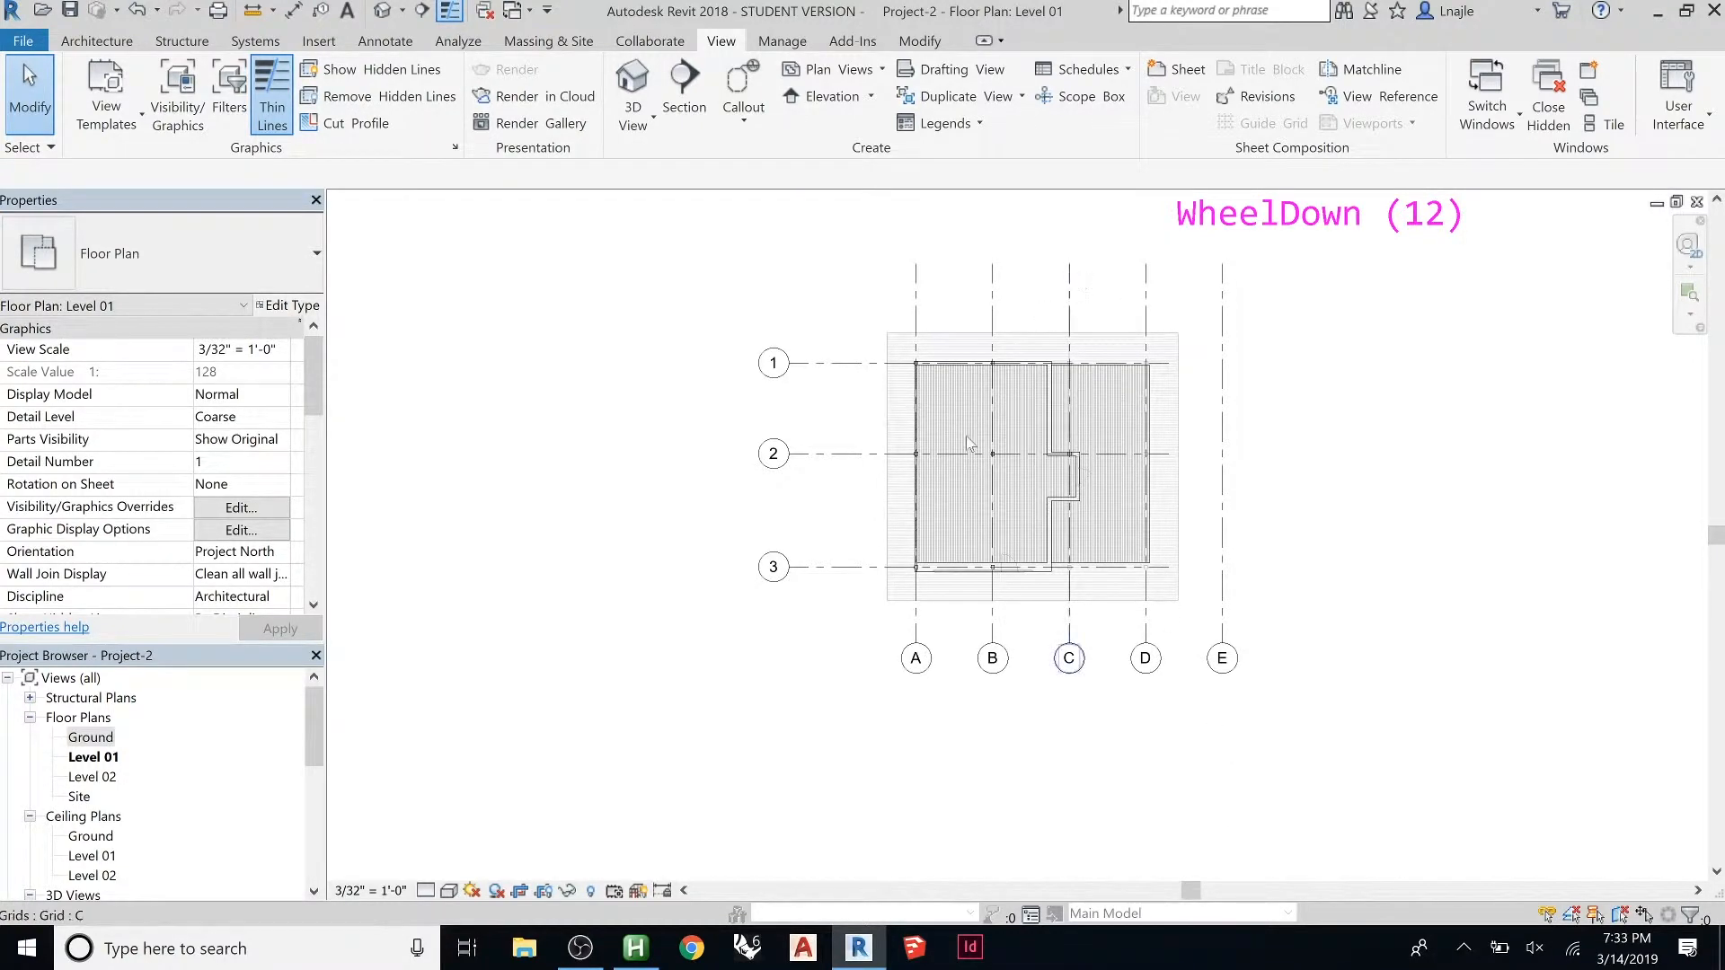
left_click(460, 391)
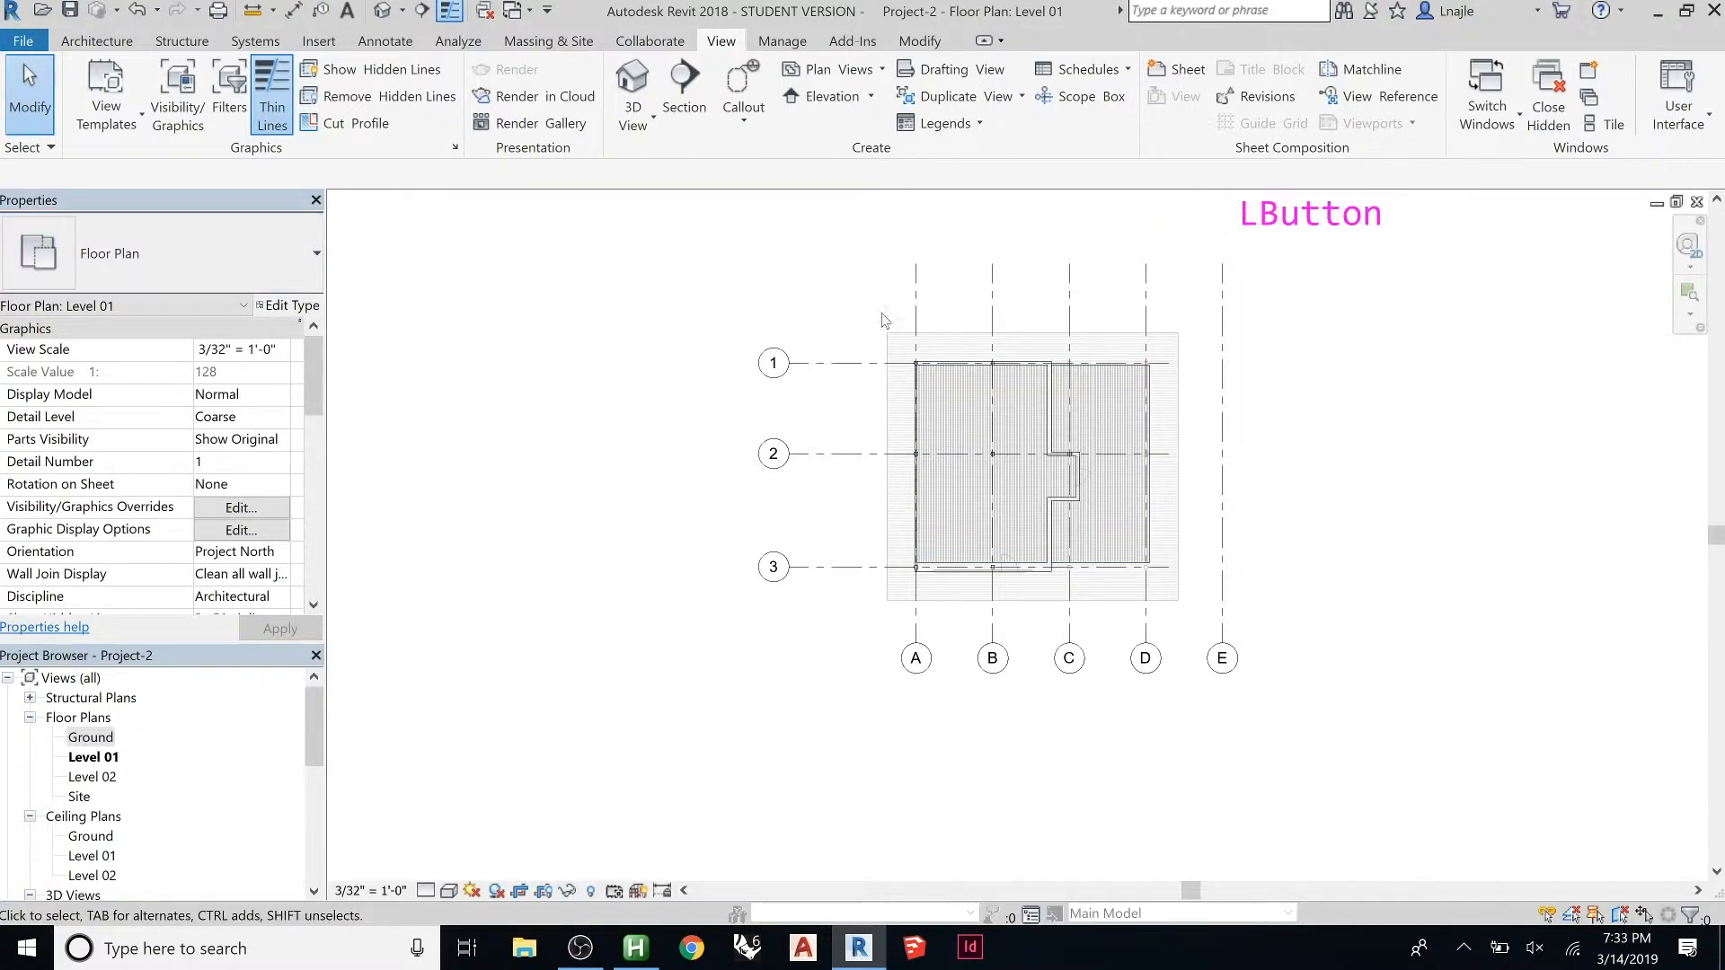
Open the Ground floor plan and bring the whole building and its grids into view
double_click(97, 739)
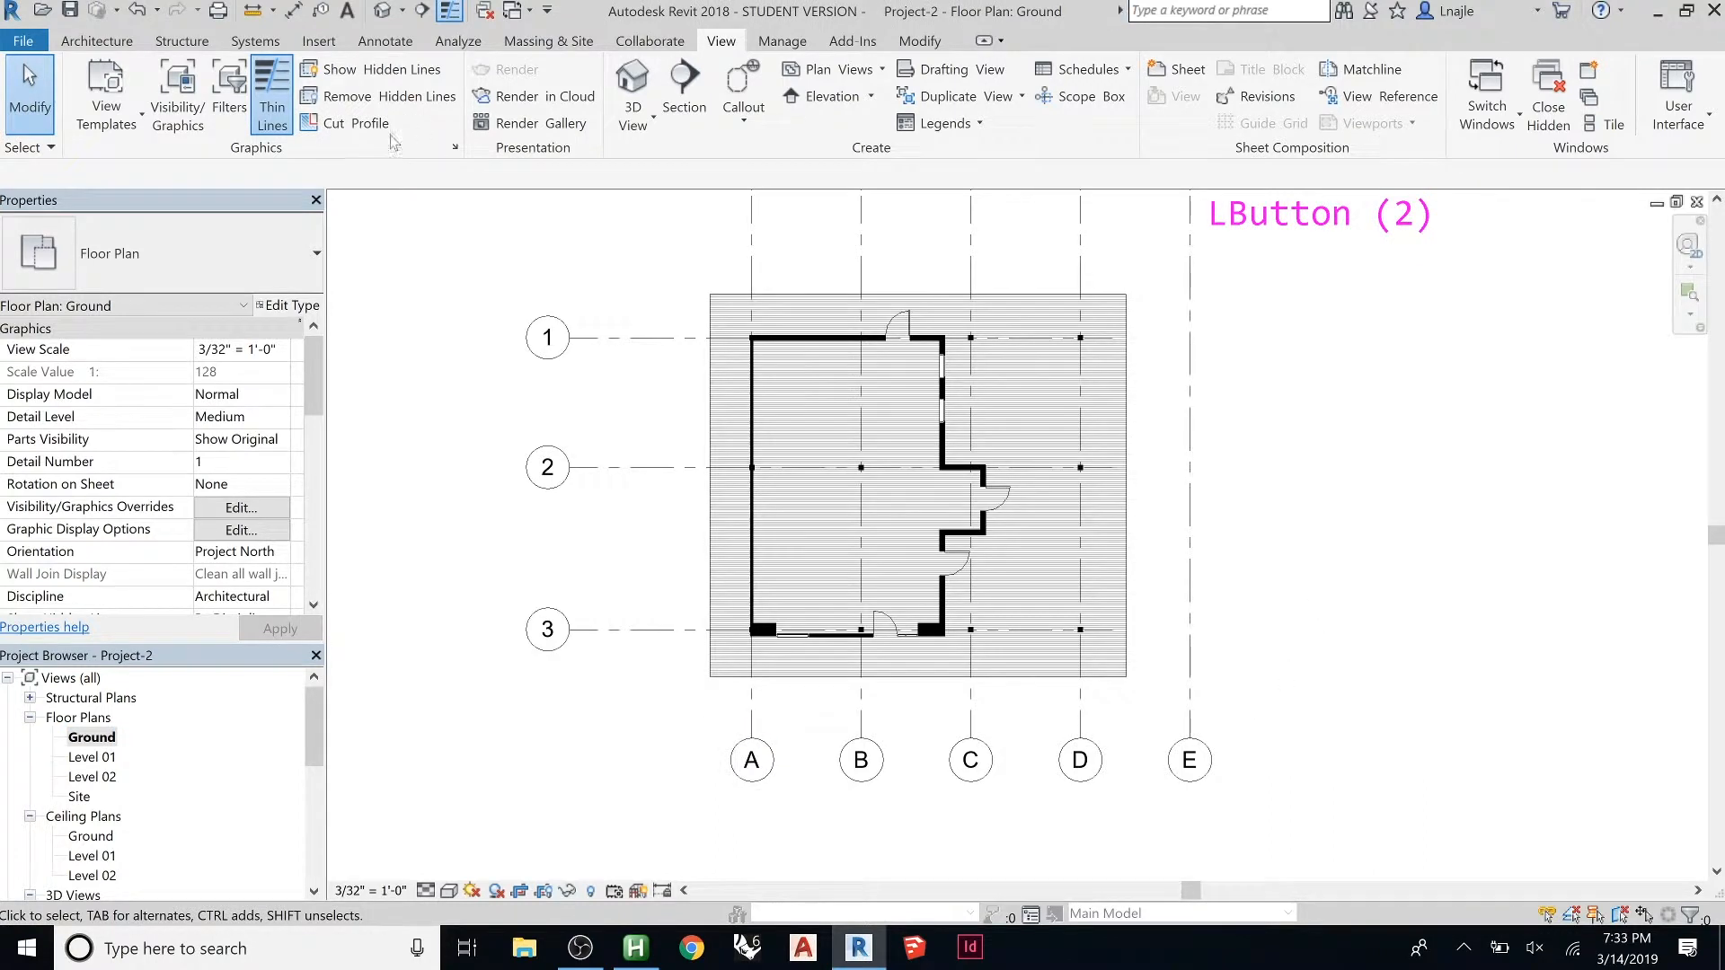
scroll(869, 688, "down", 2)
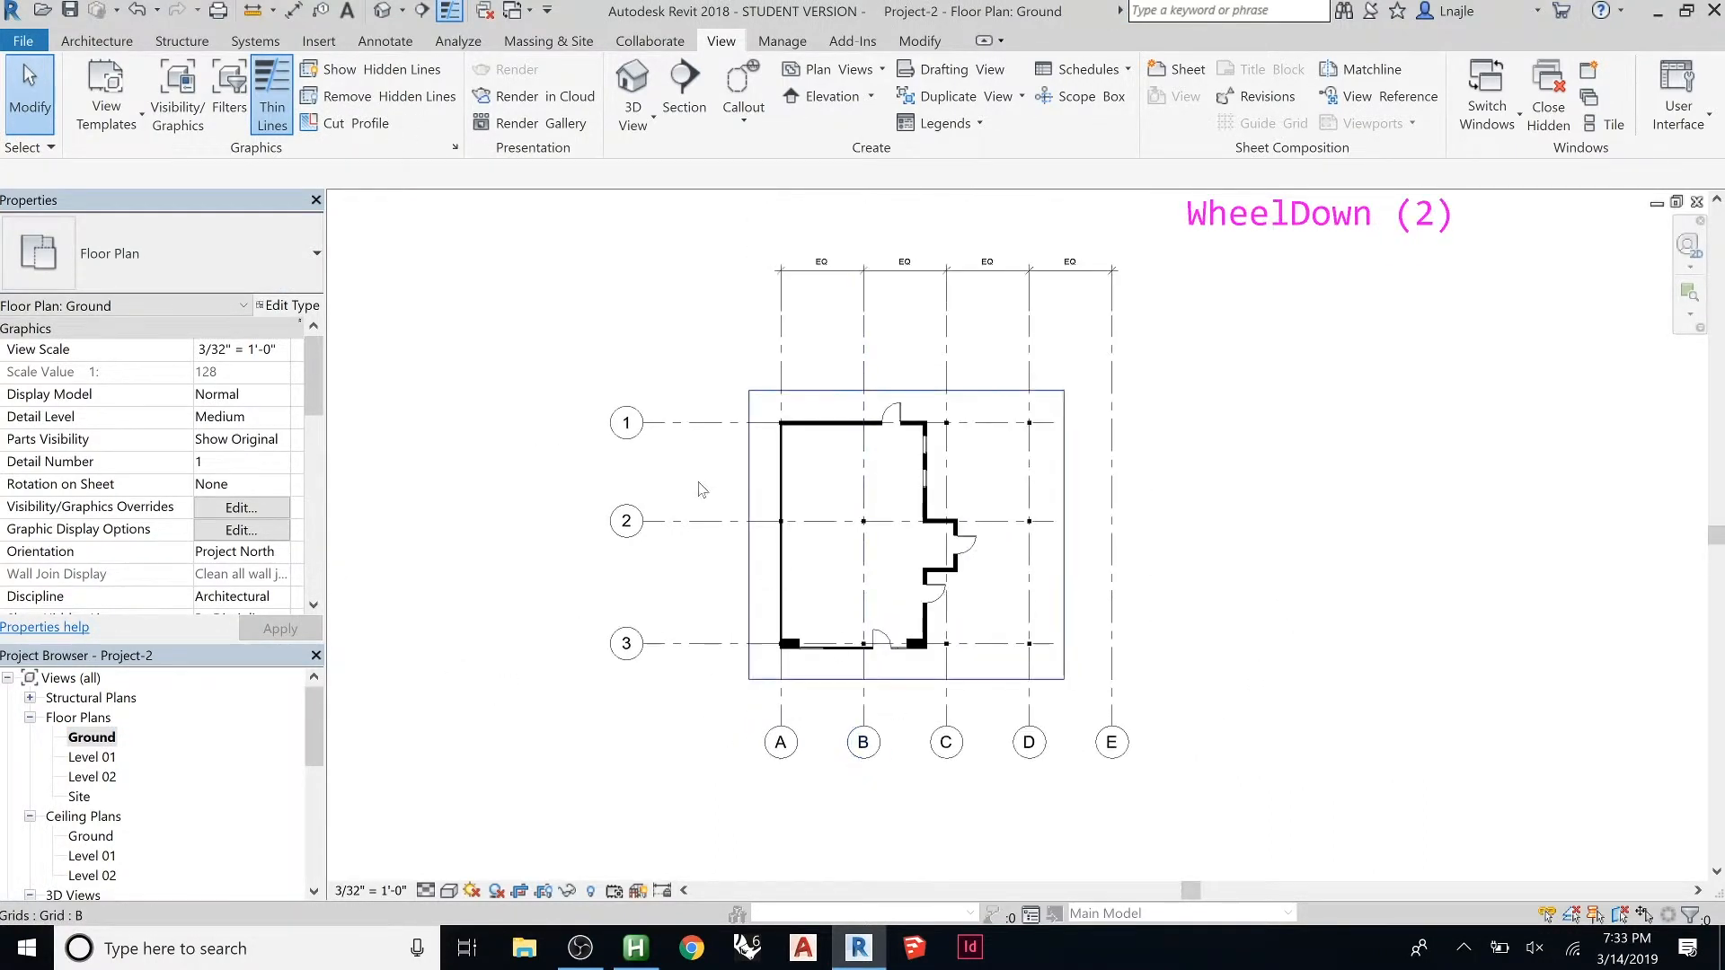
left_click_drag(683, 348, 1223, 766)
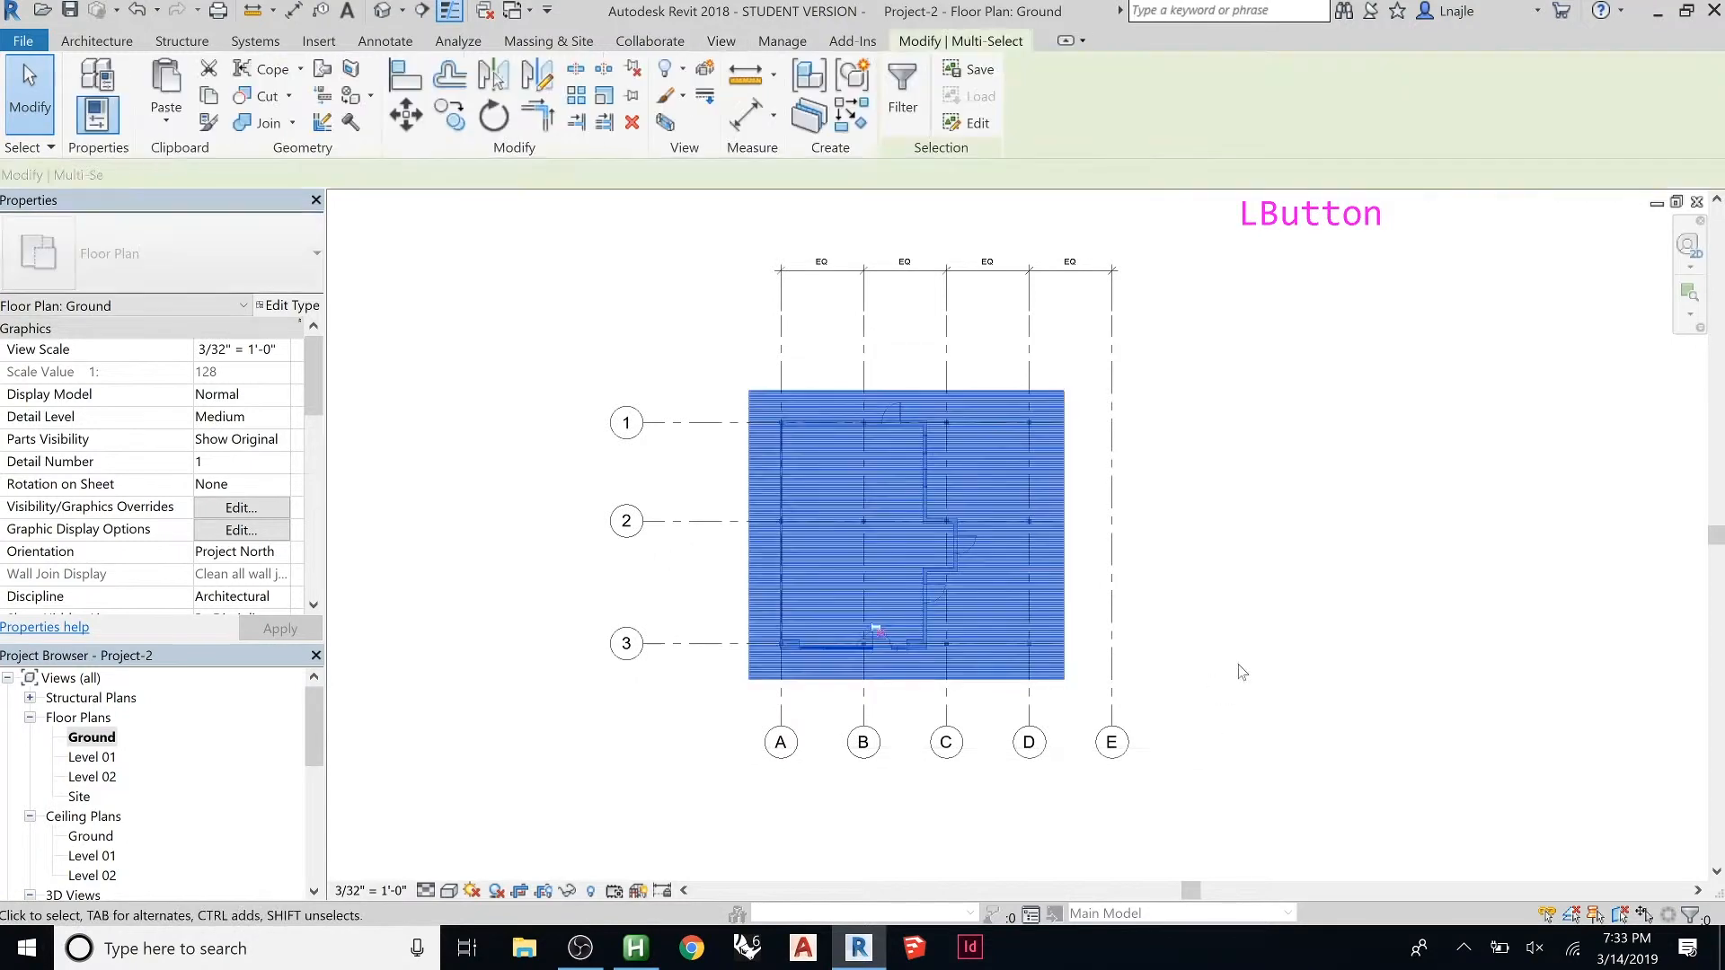
left_click(446, 241)
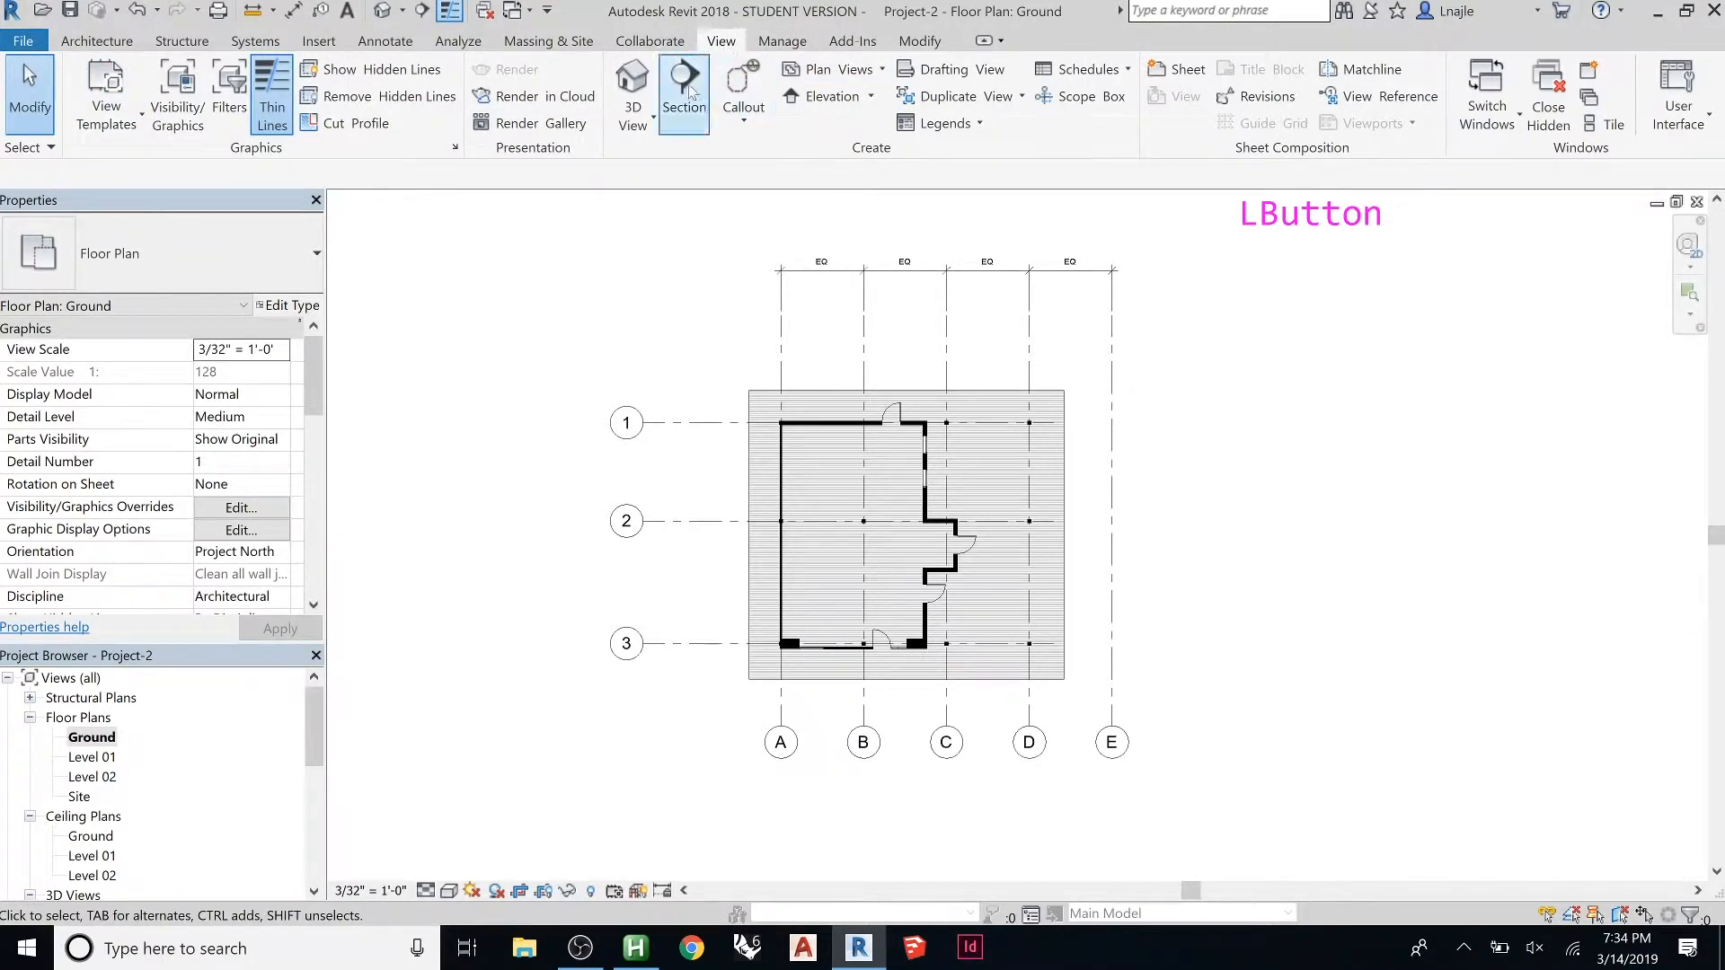
Create a view template from the current Ground floor plan, named Floor Plan Template 01
left_click(139, 124)
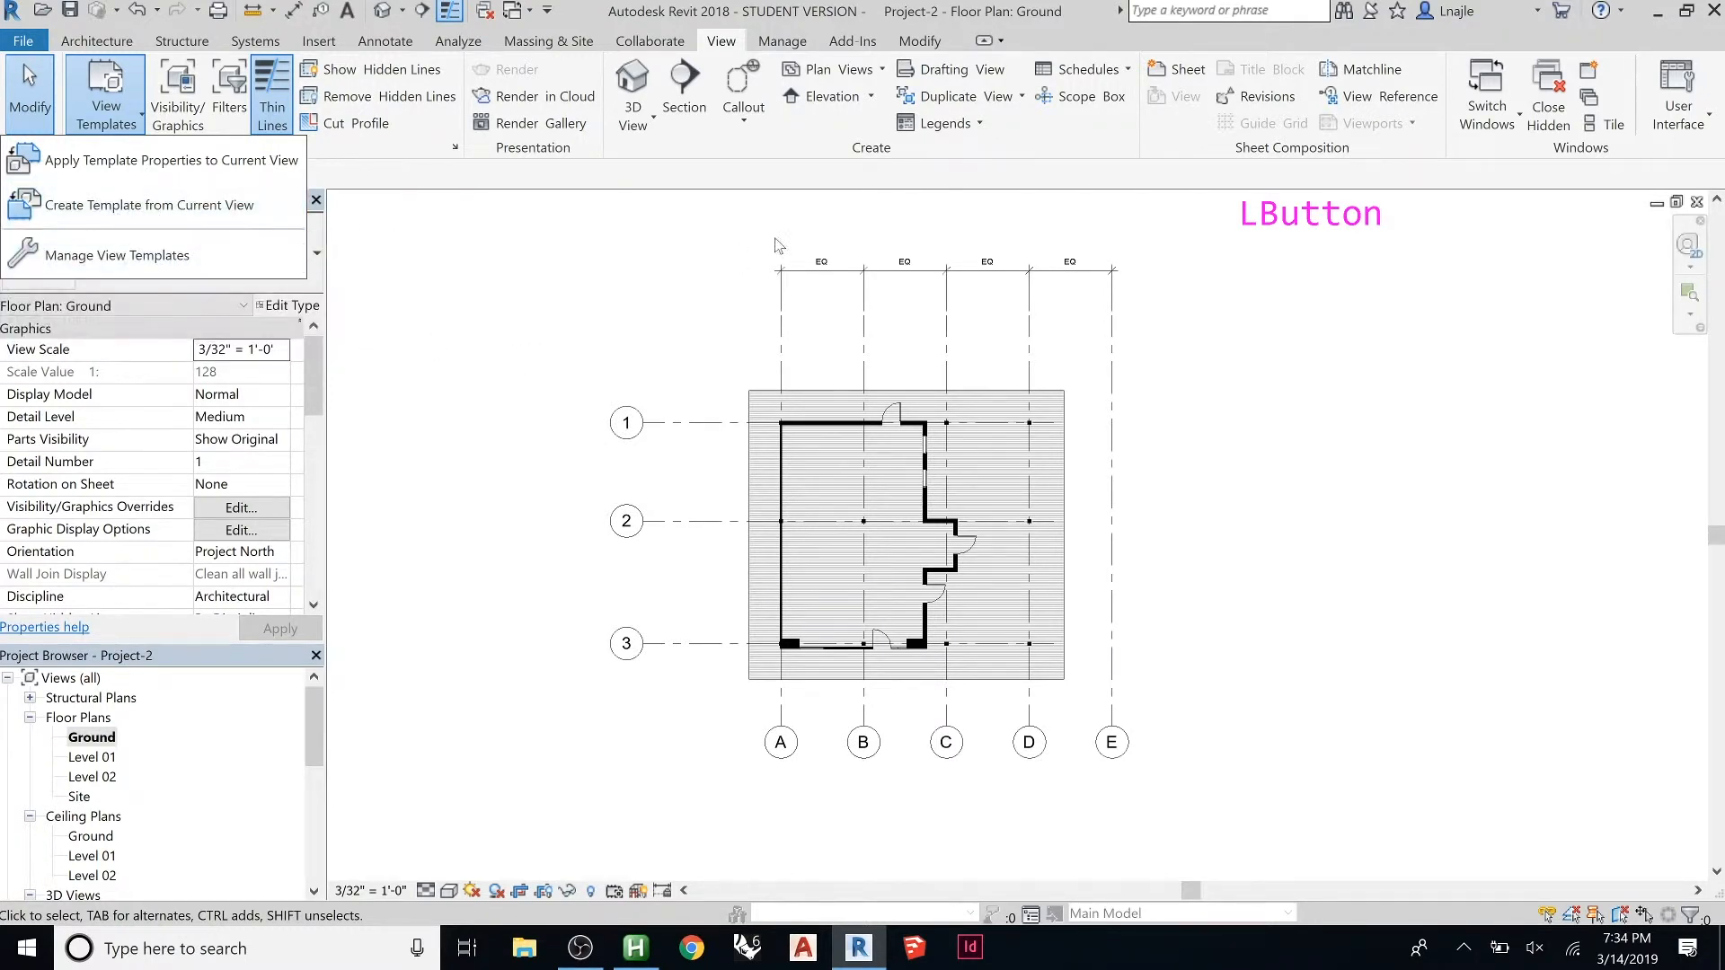
left_click(270, 206)
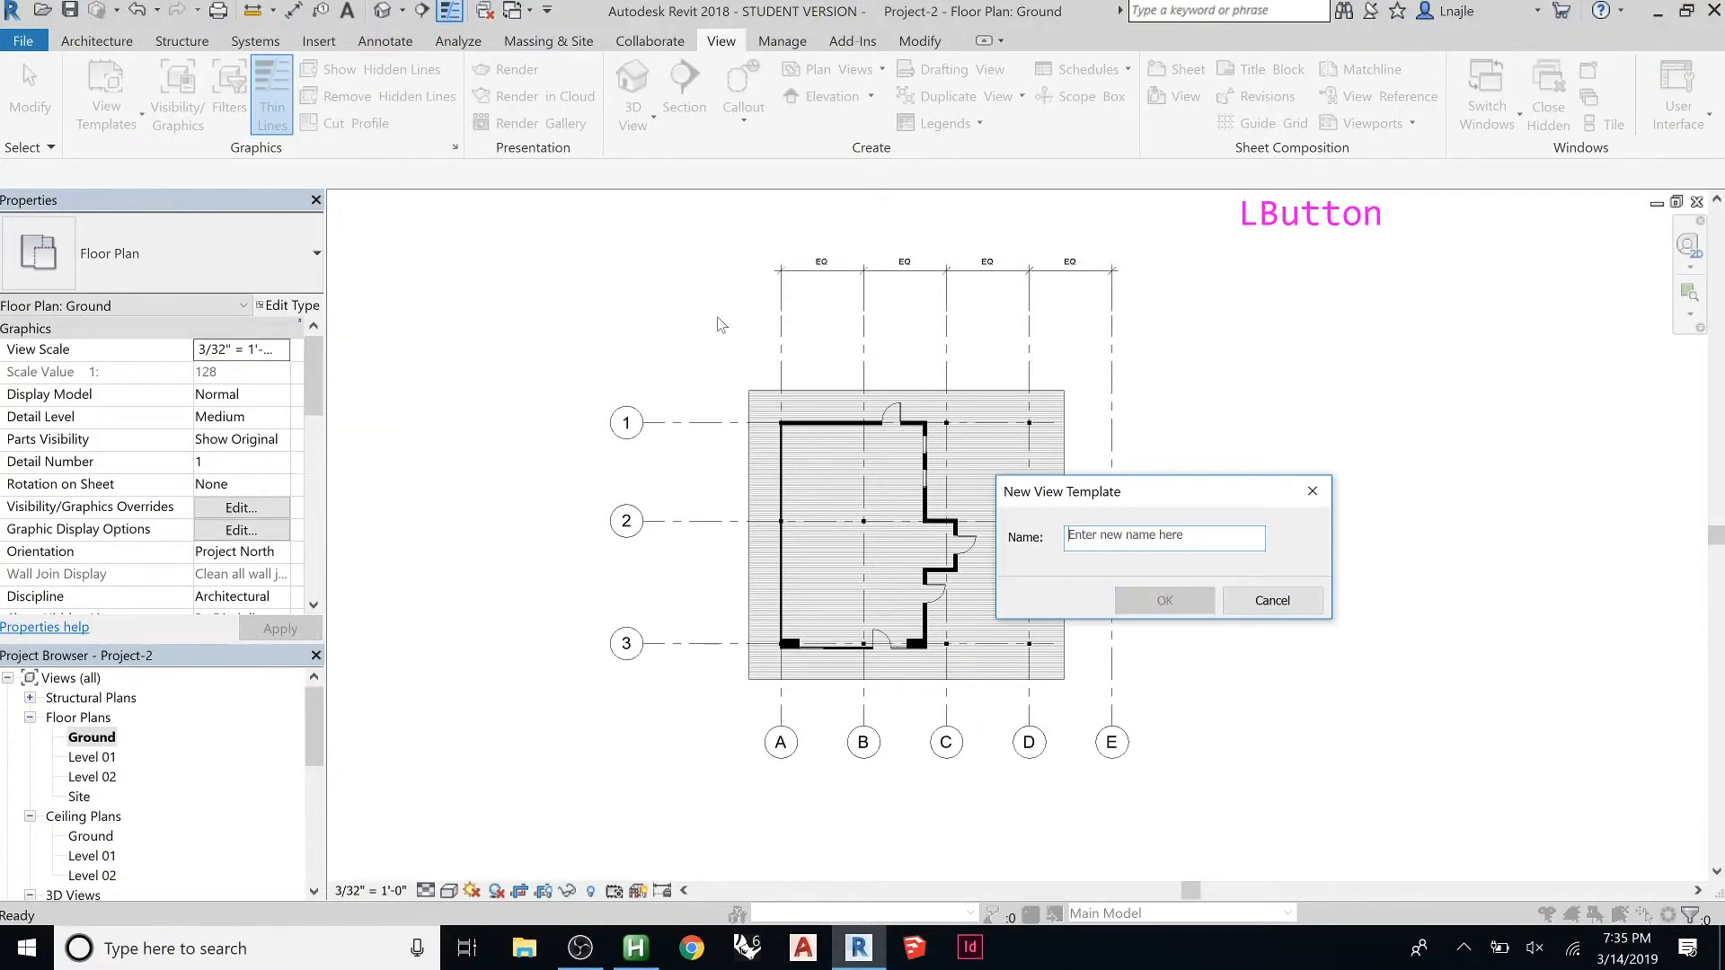
left_click_drag(1104, 491, 1170, 427)
type("Fl")
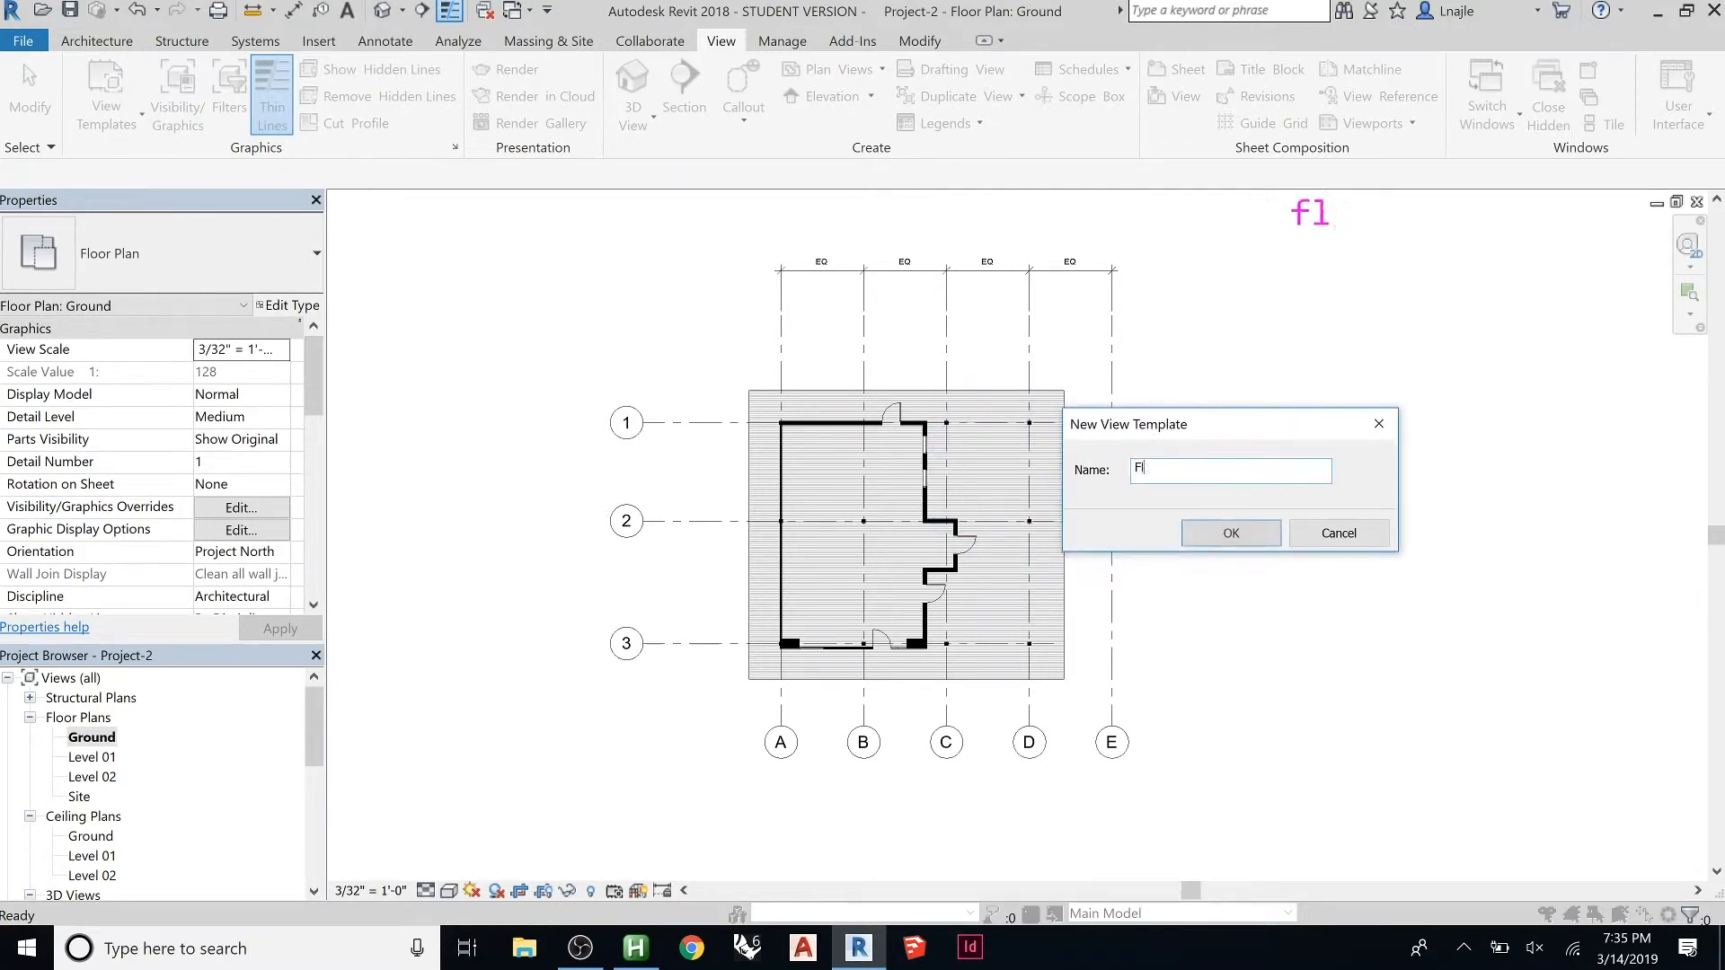
type("oor Plan Template 01")
left_click(1225, 539)
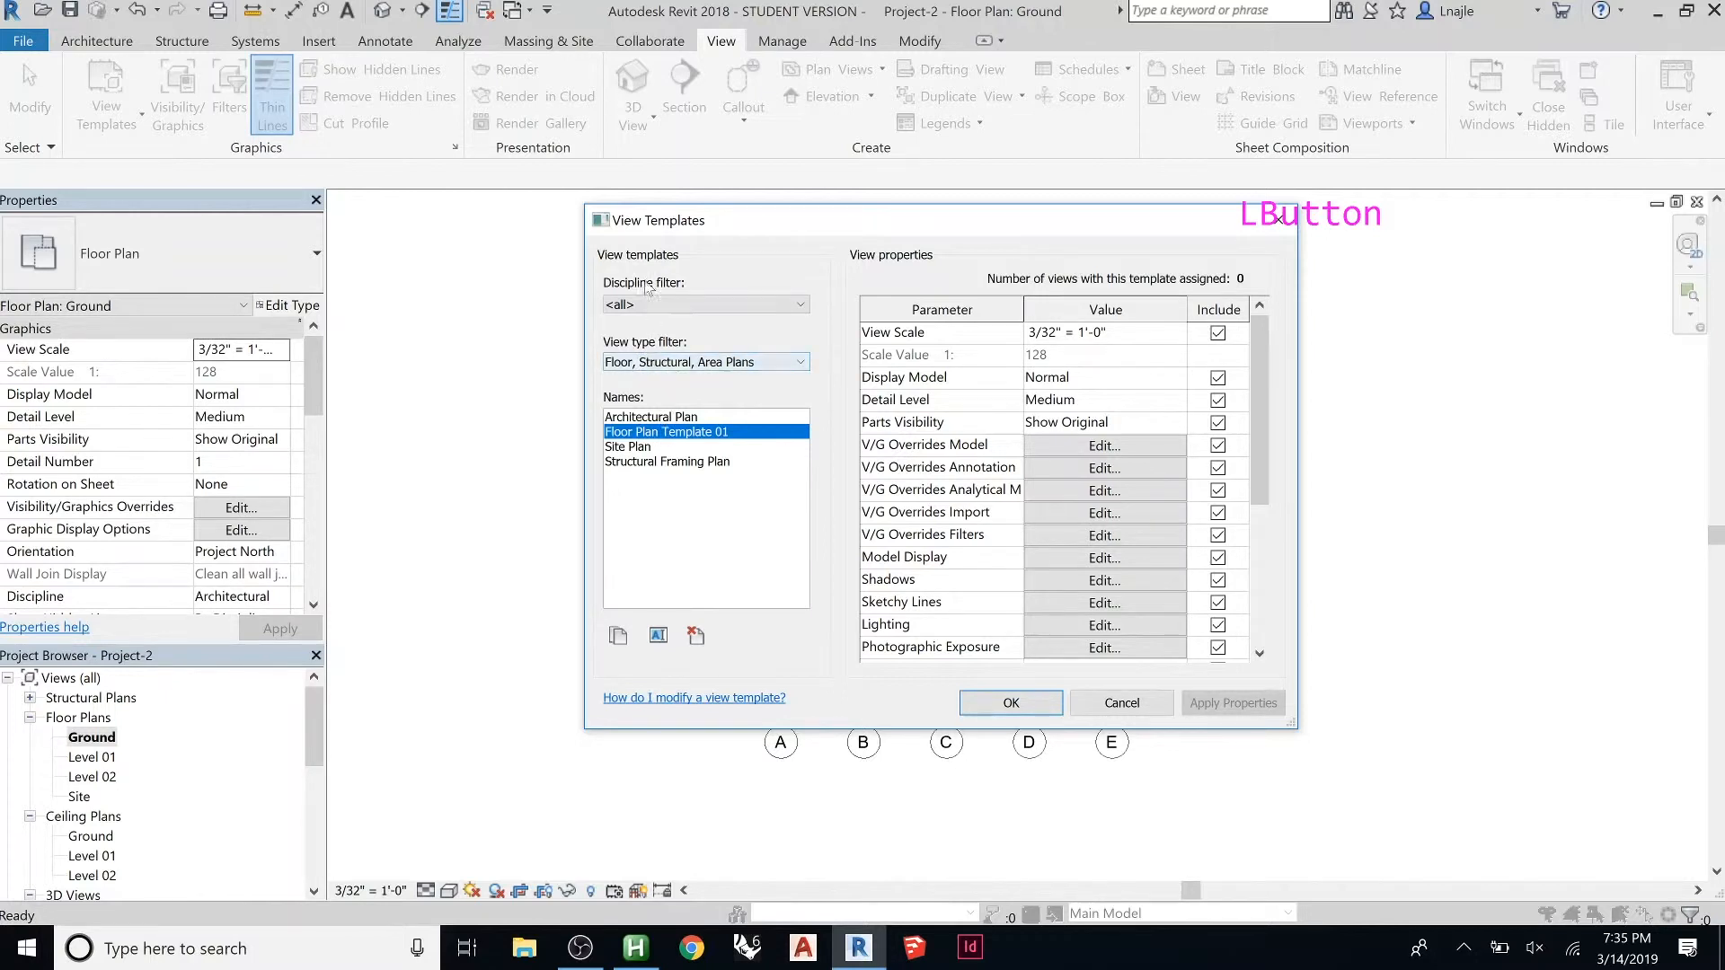
Filter the view templates by Floor, Structural, Area Plans and accept the settings of Floor Plan Template 01
left_click(680, 366)
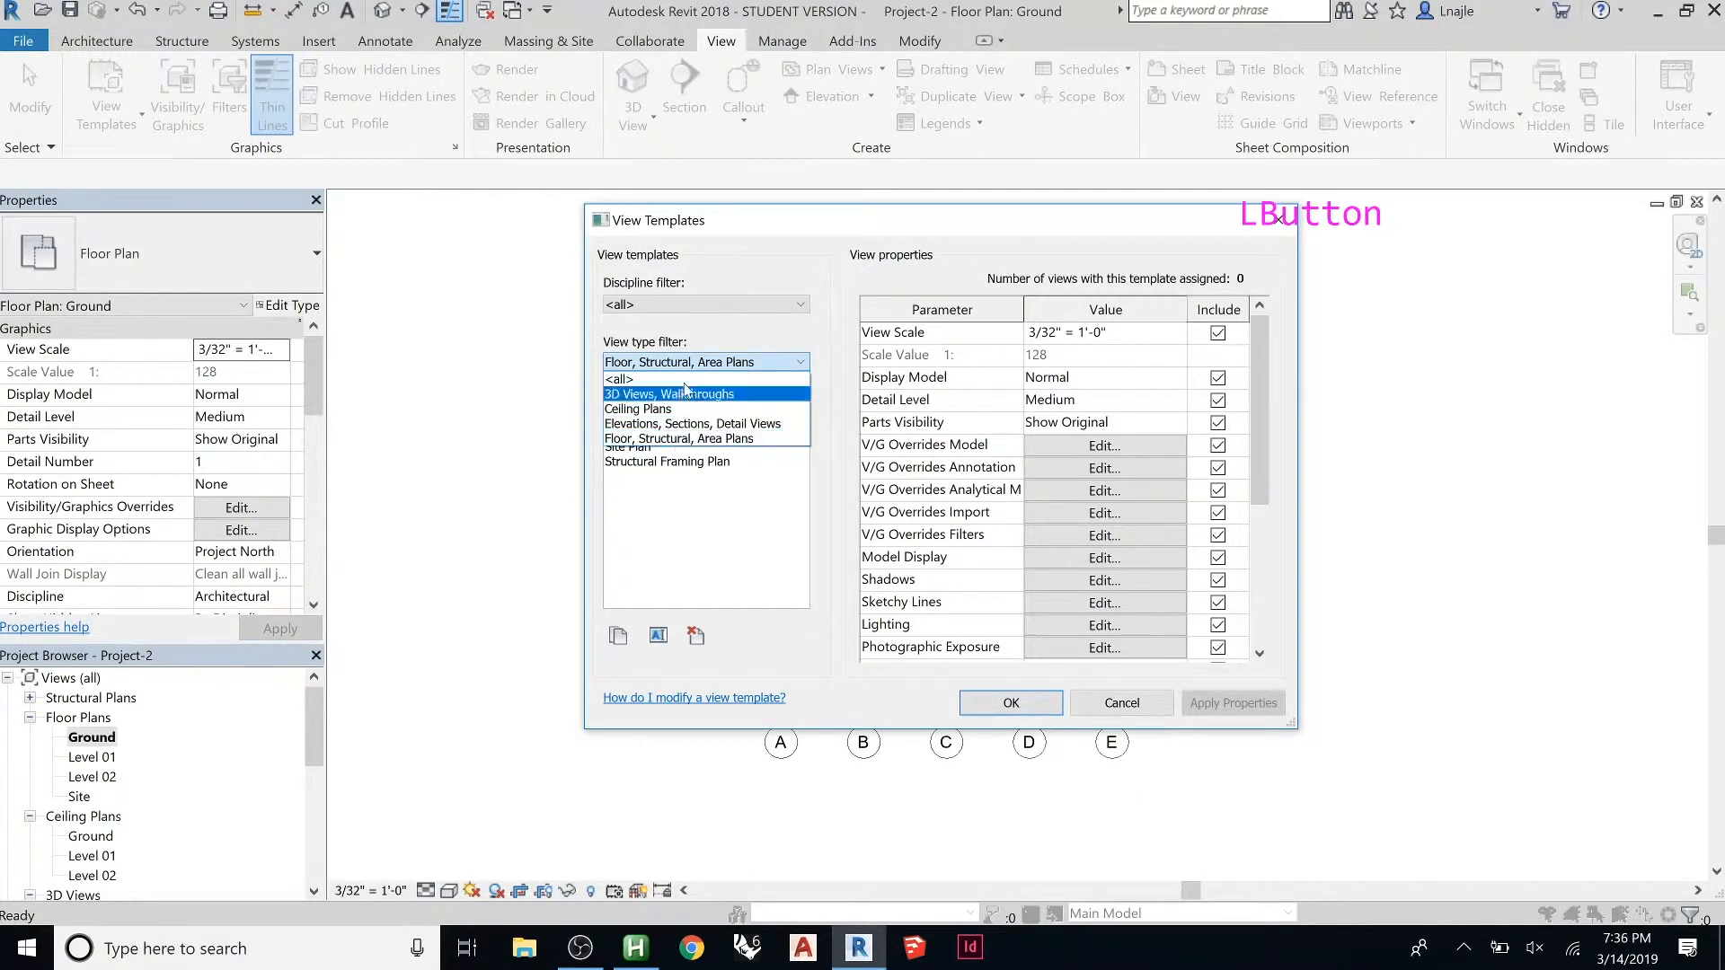
left_click(664, 438)
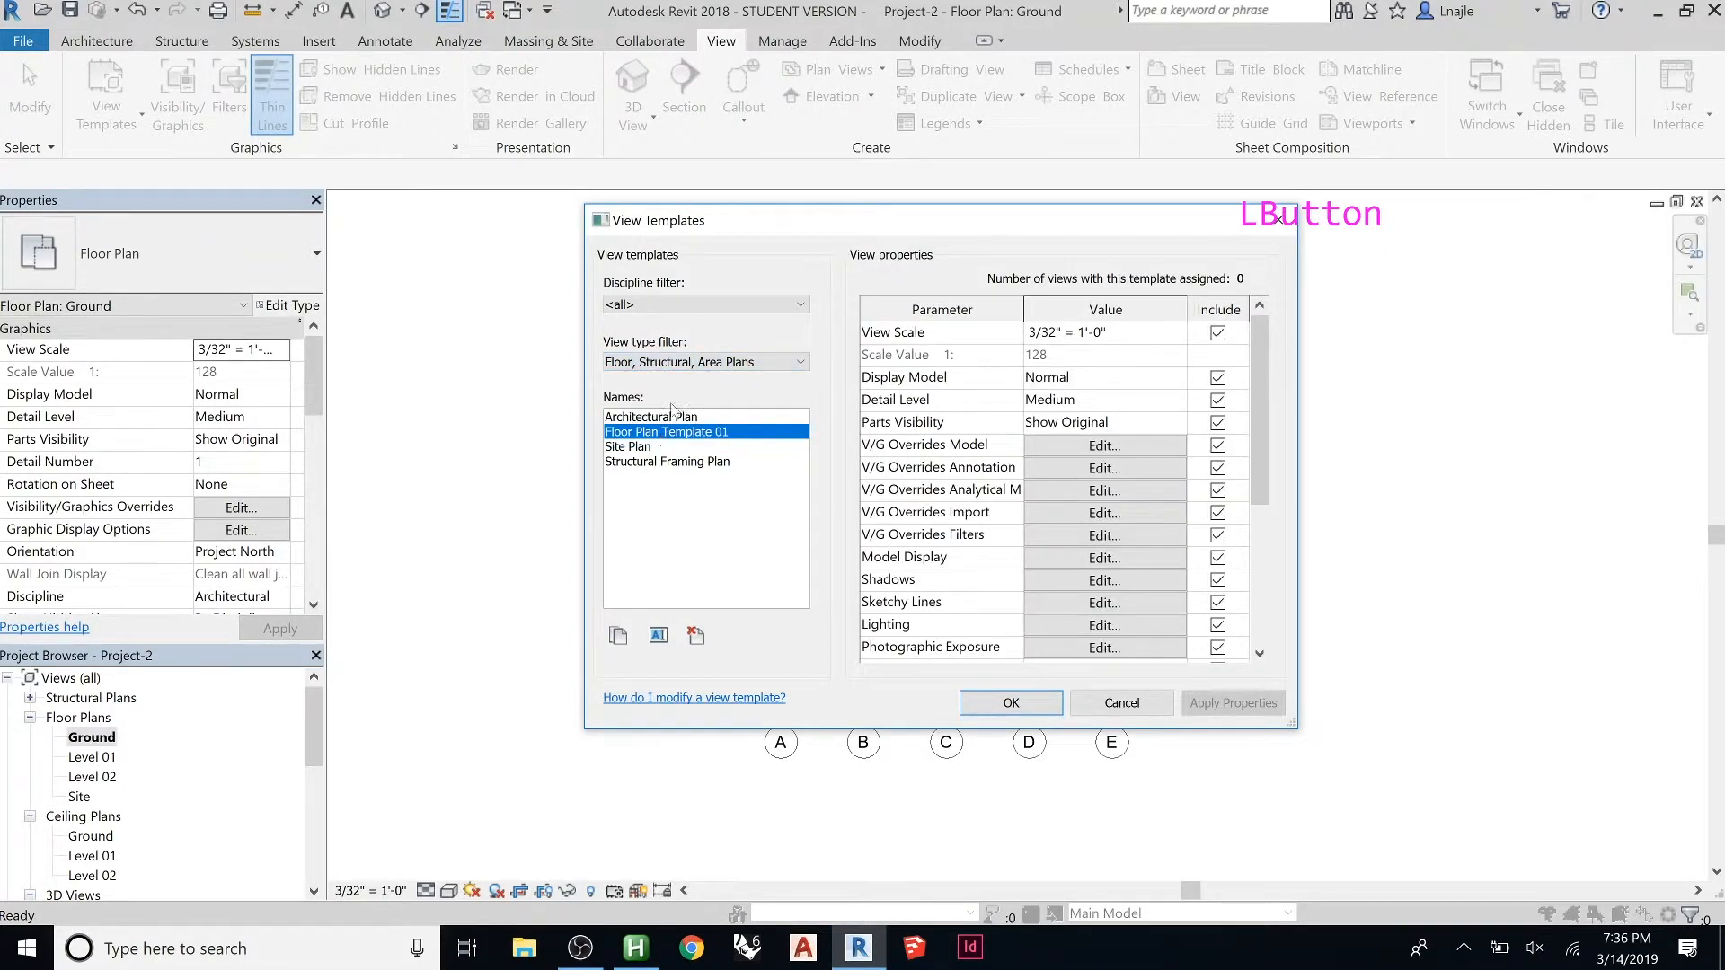
left_click(685, 369)
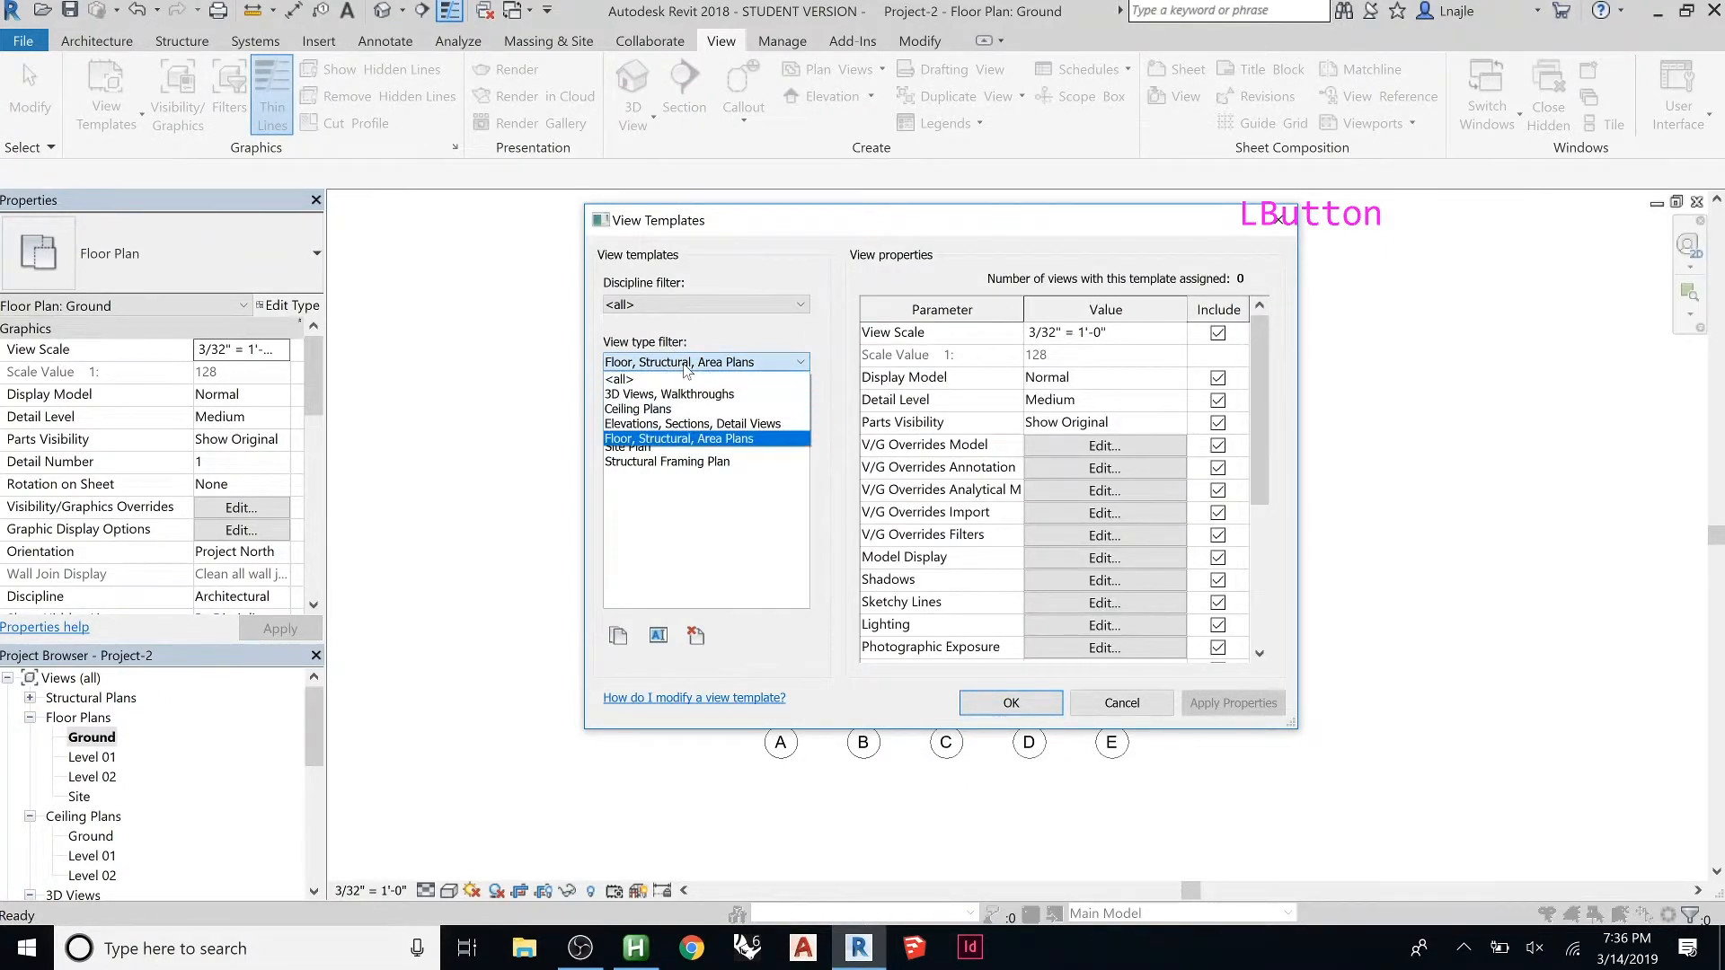
left_click(654, 438)
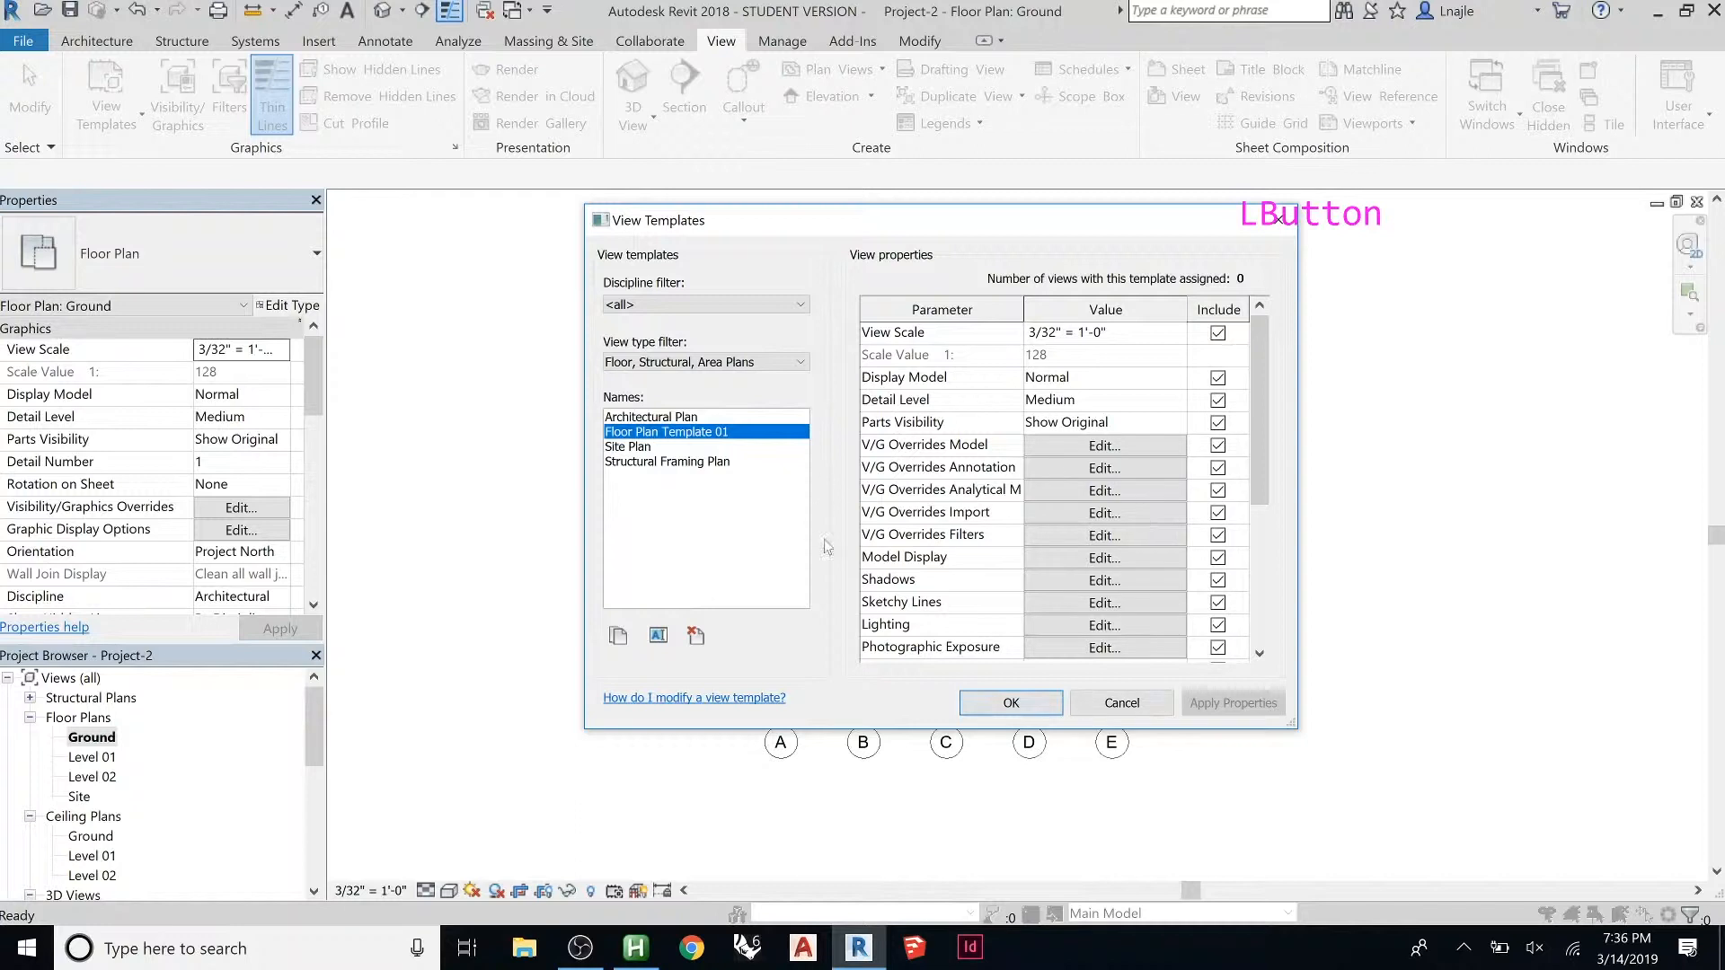
left_click(1007, 710)
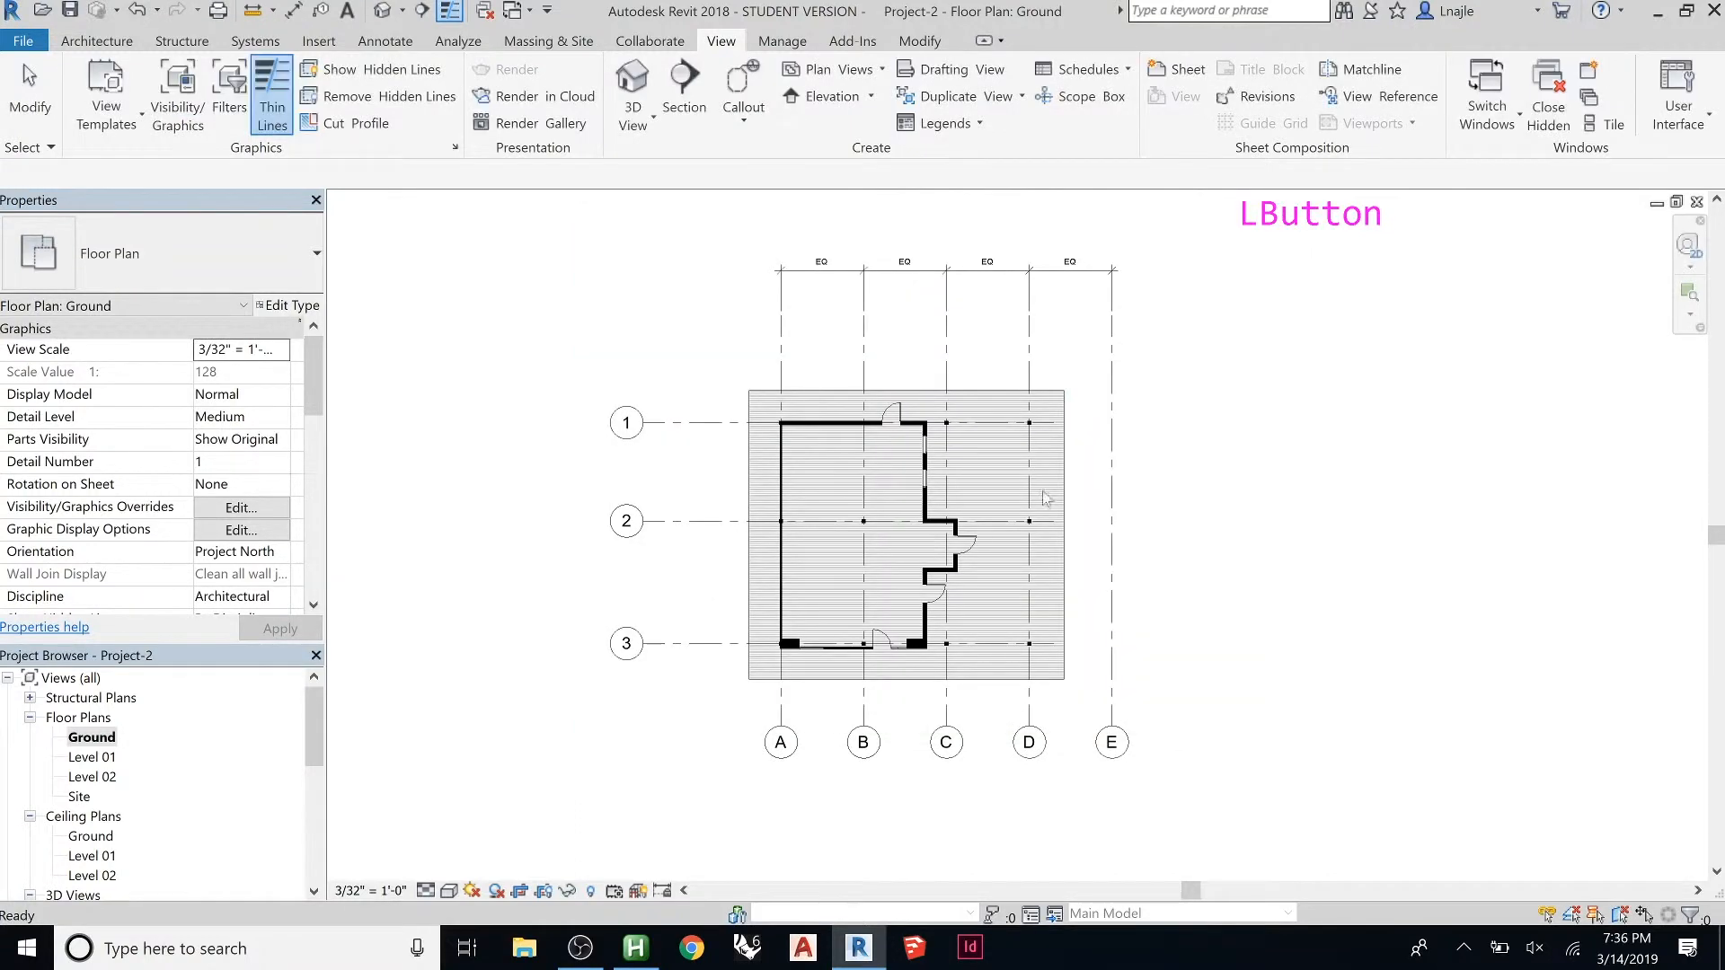
Assign Floor Plan Template 01 as the view template of the Ground floor plan
left_click(350, 270)
left_click_drag(313, 404, 312, 576)
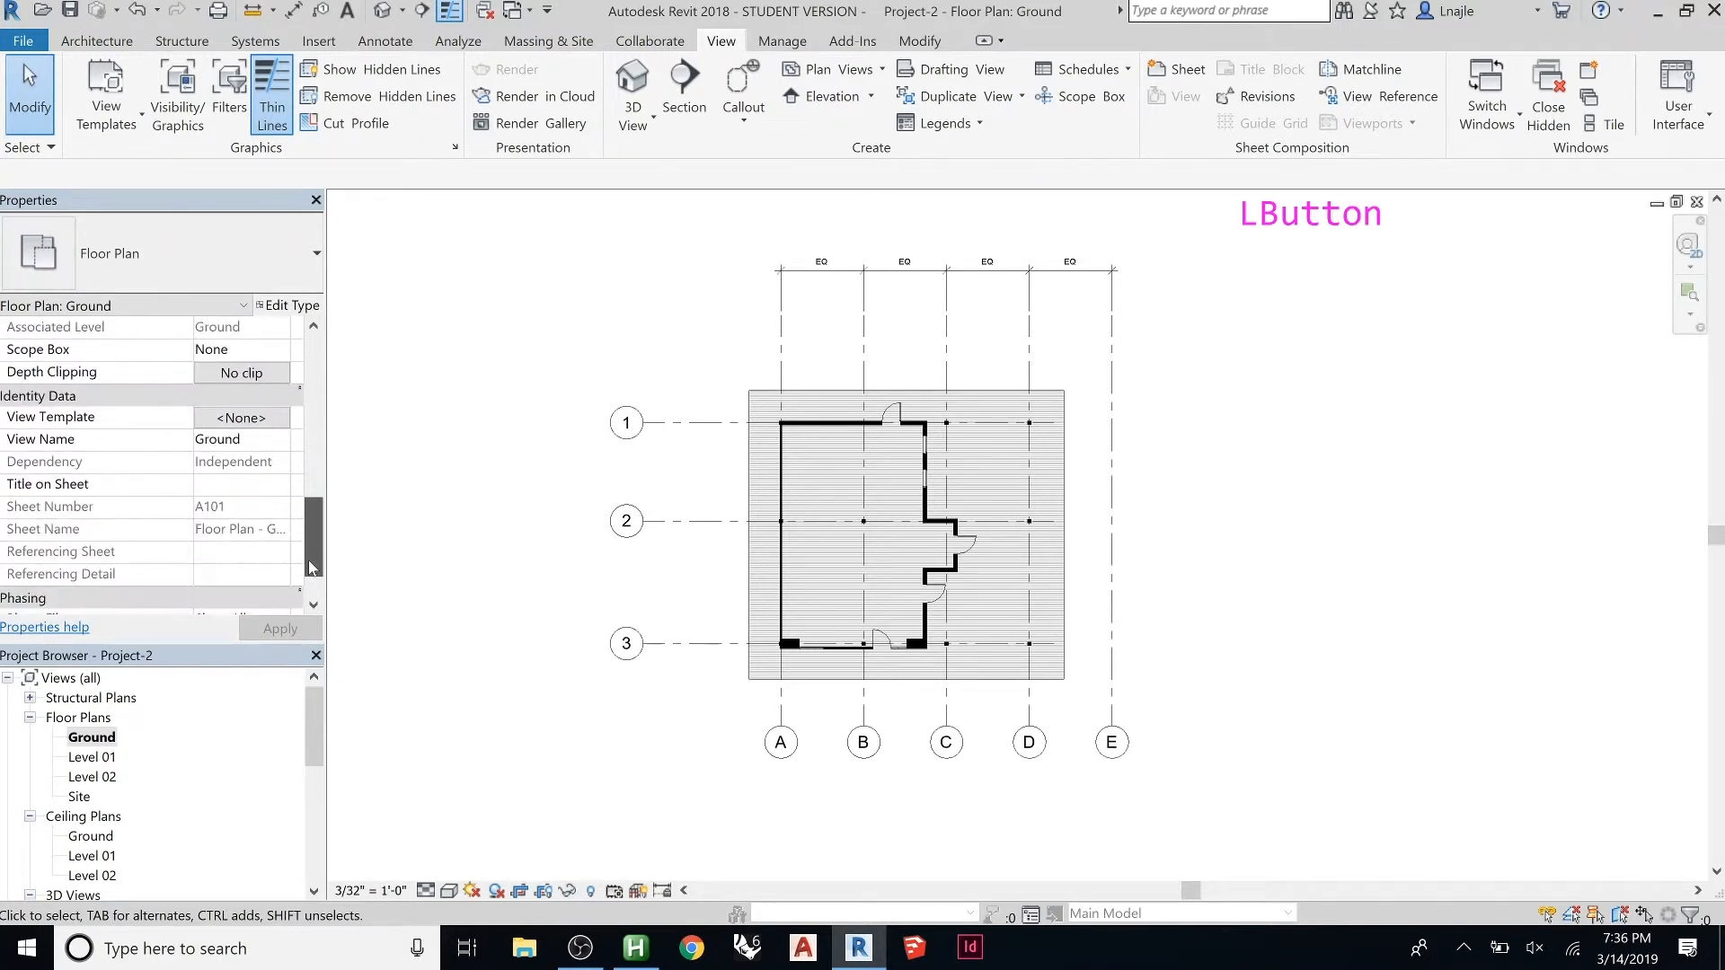
left_click(236, 420)
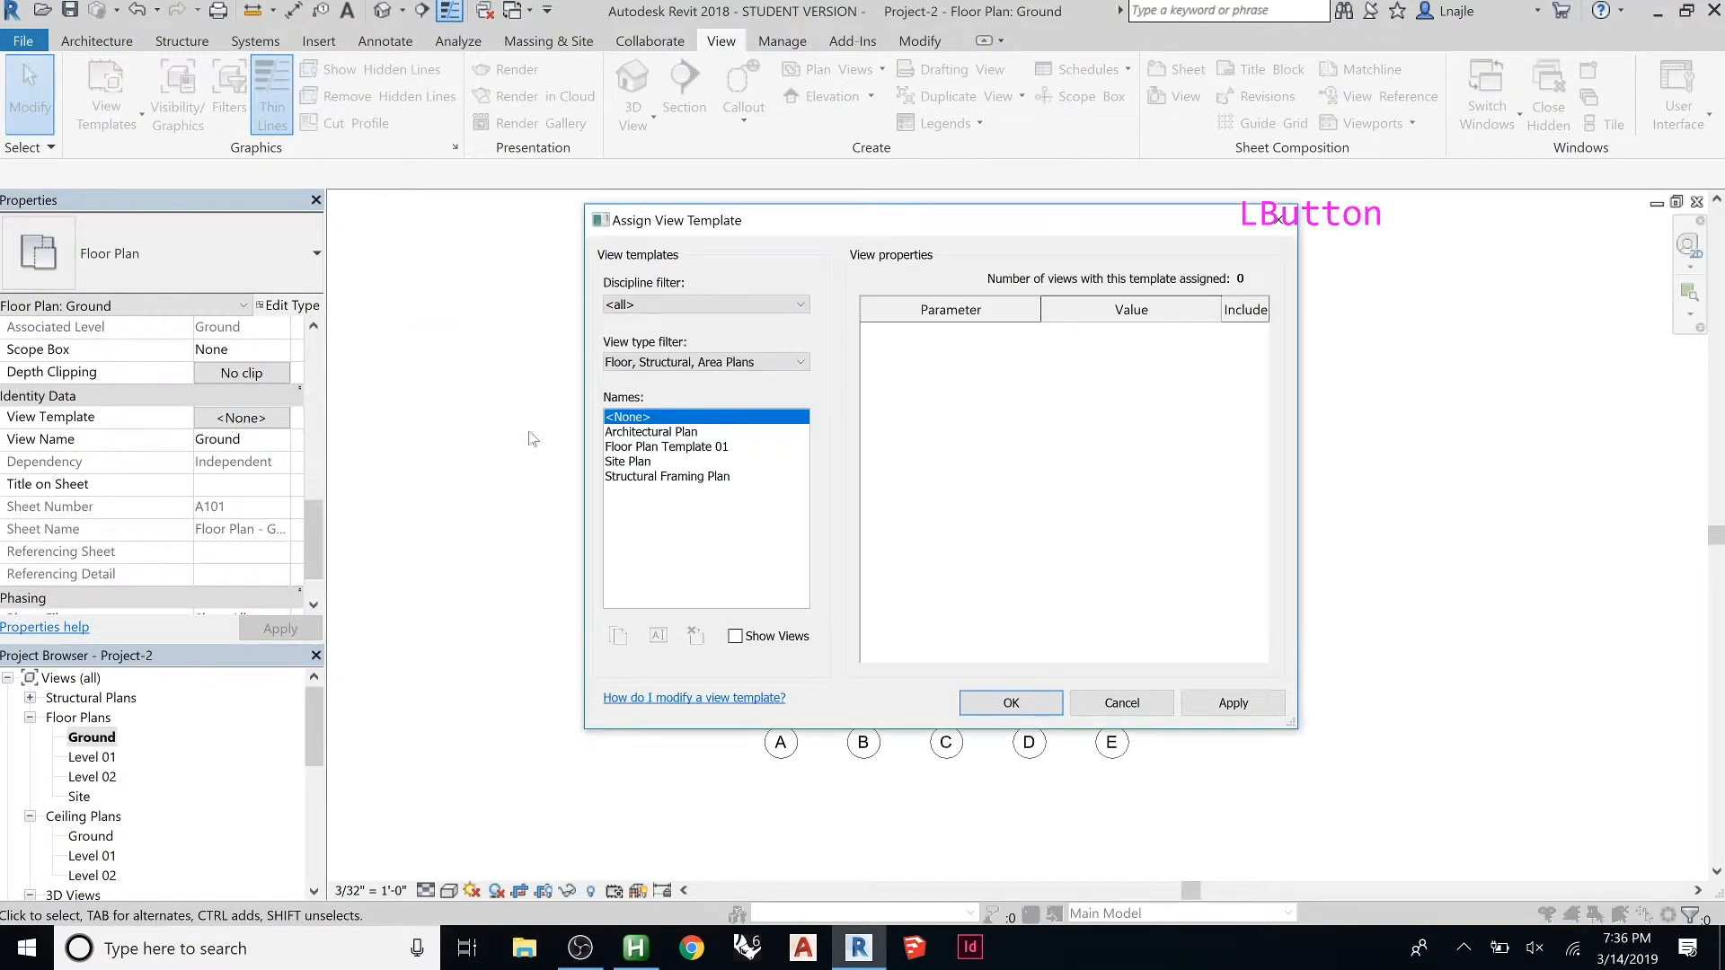
left_click(661, 448)
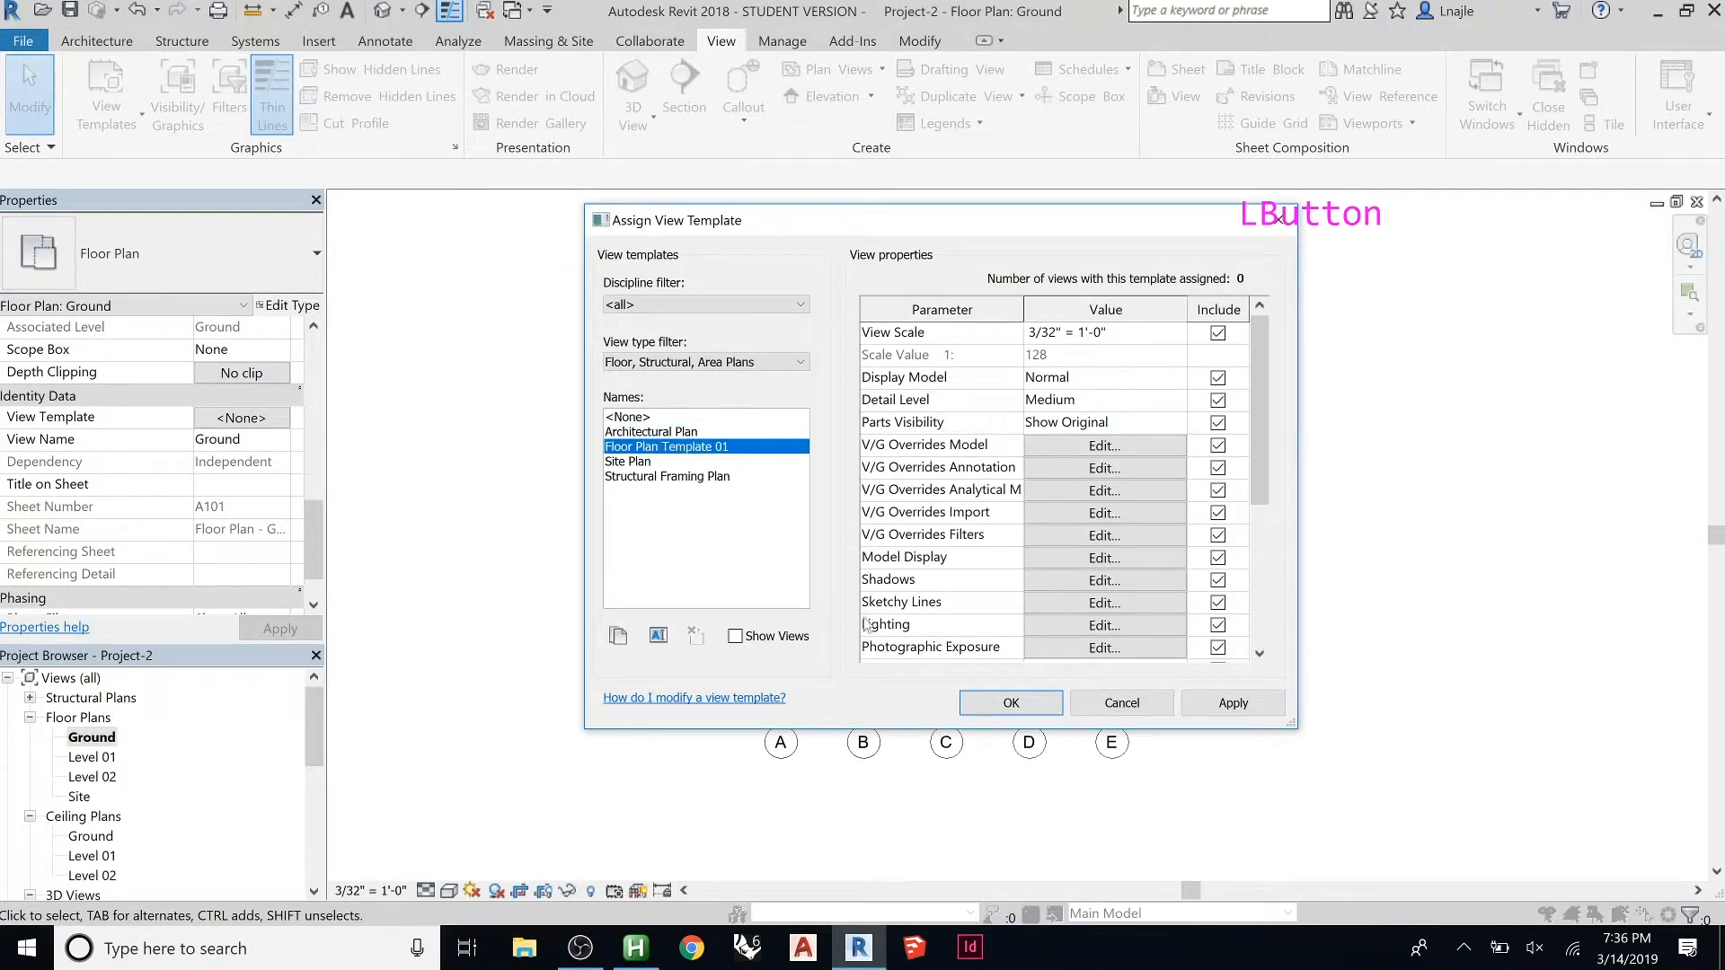
left_click(1000, 705)
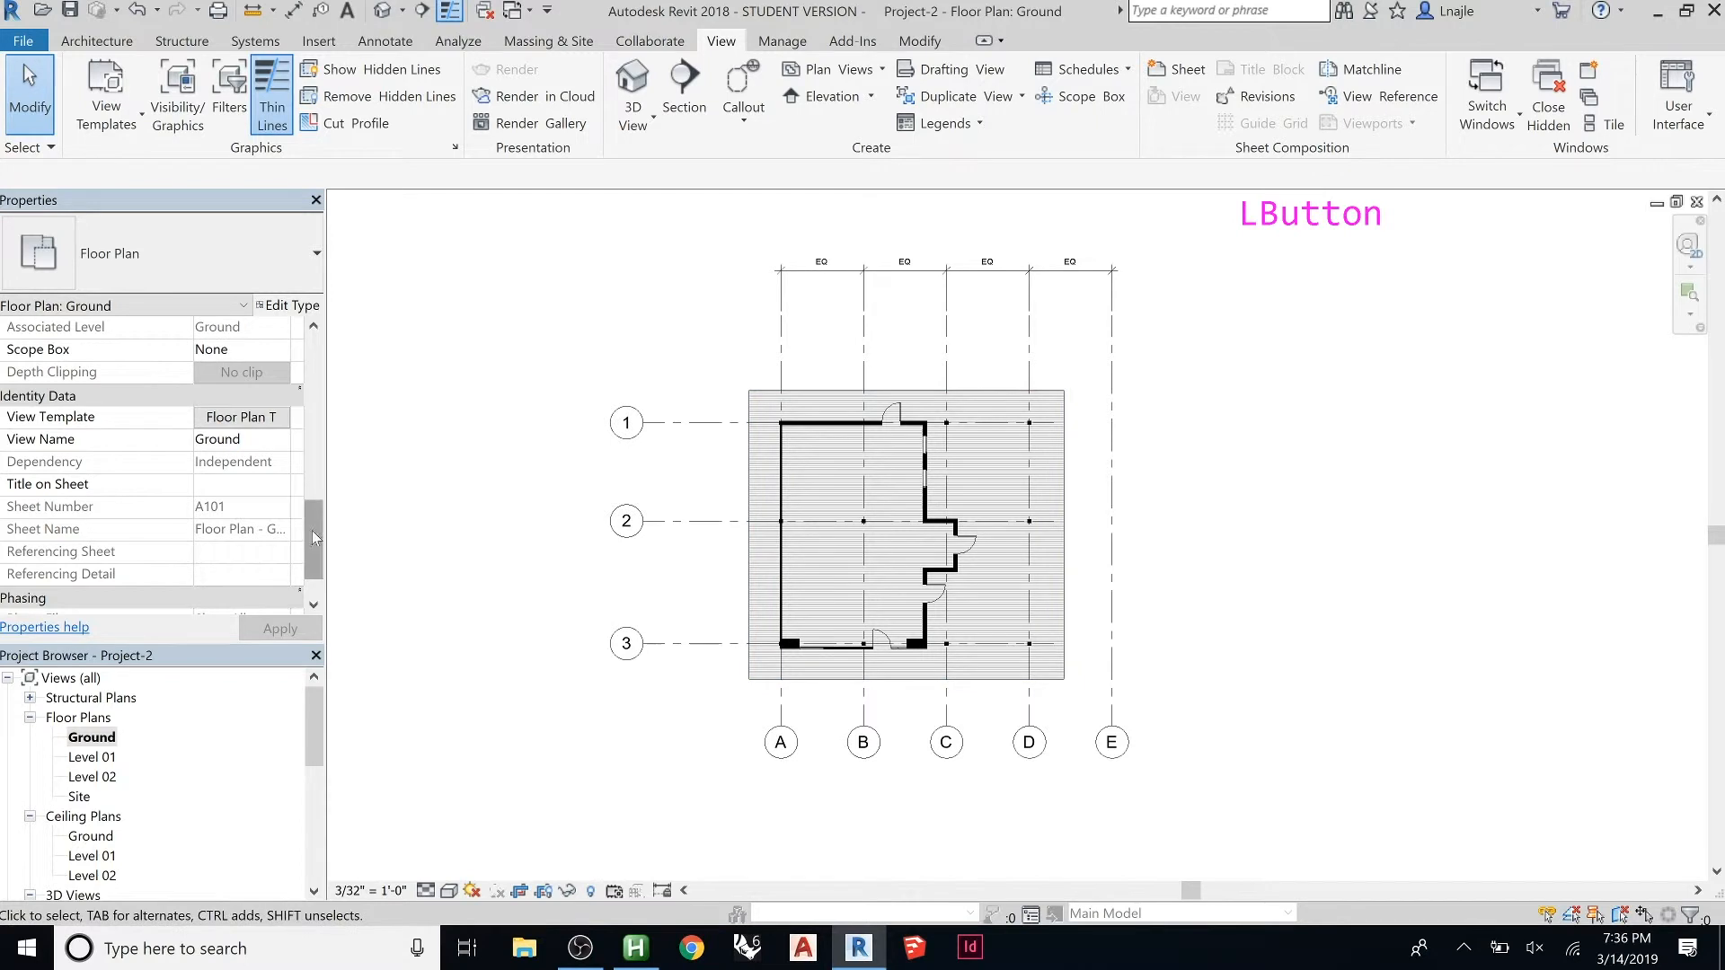
Check whether the Ground view's properties and its model category visibility/graphics overrides can still be edited with the template assigned
scroll(310, 537, "up", 2)
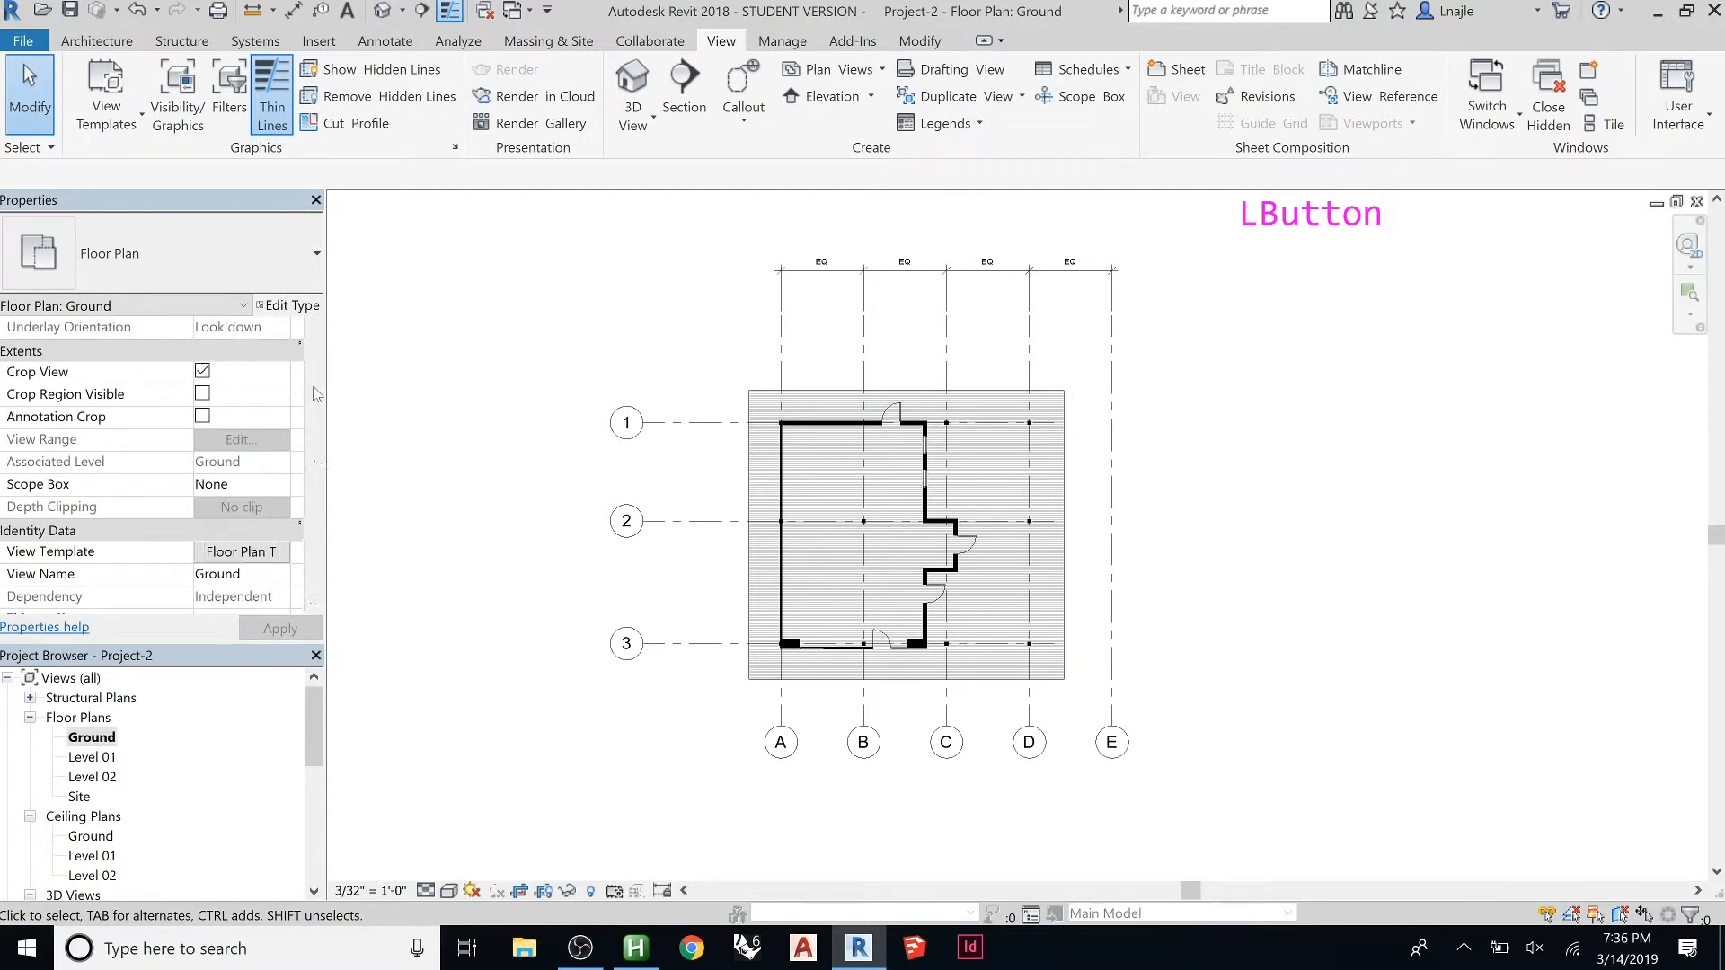
left_click_drag(310, 477, 309, 345)
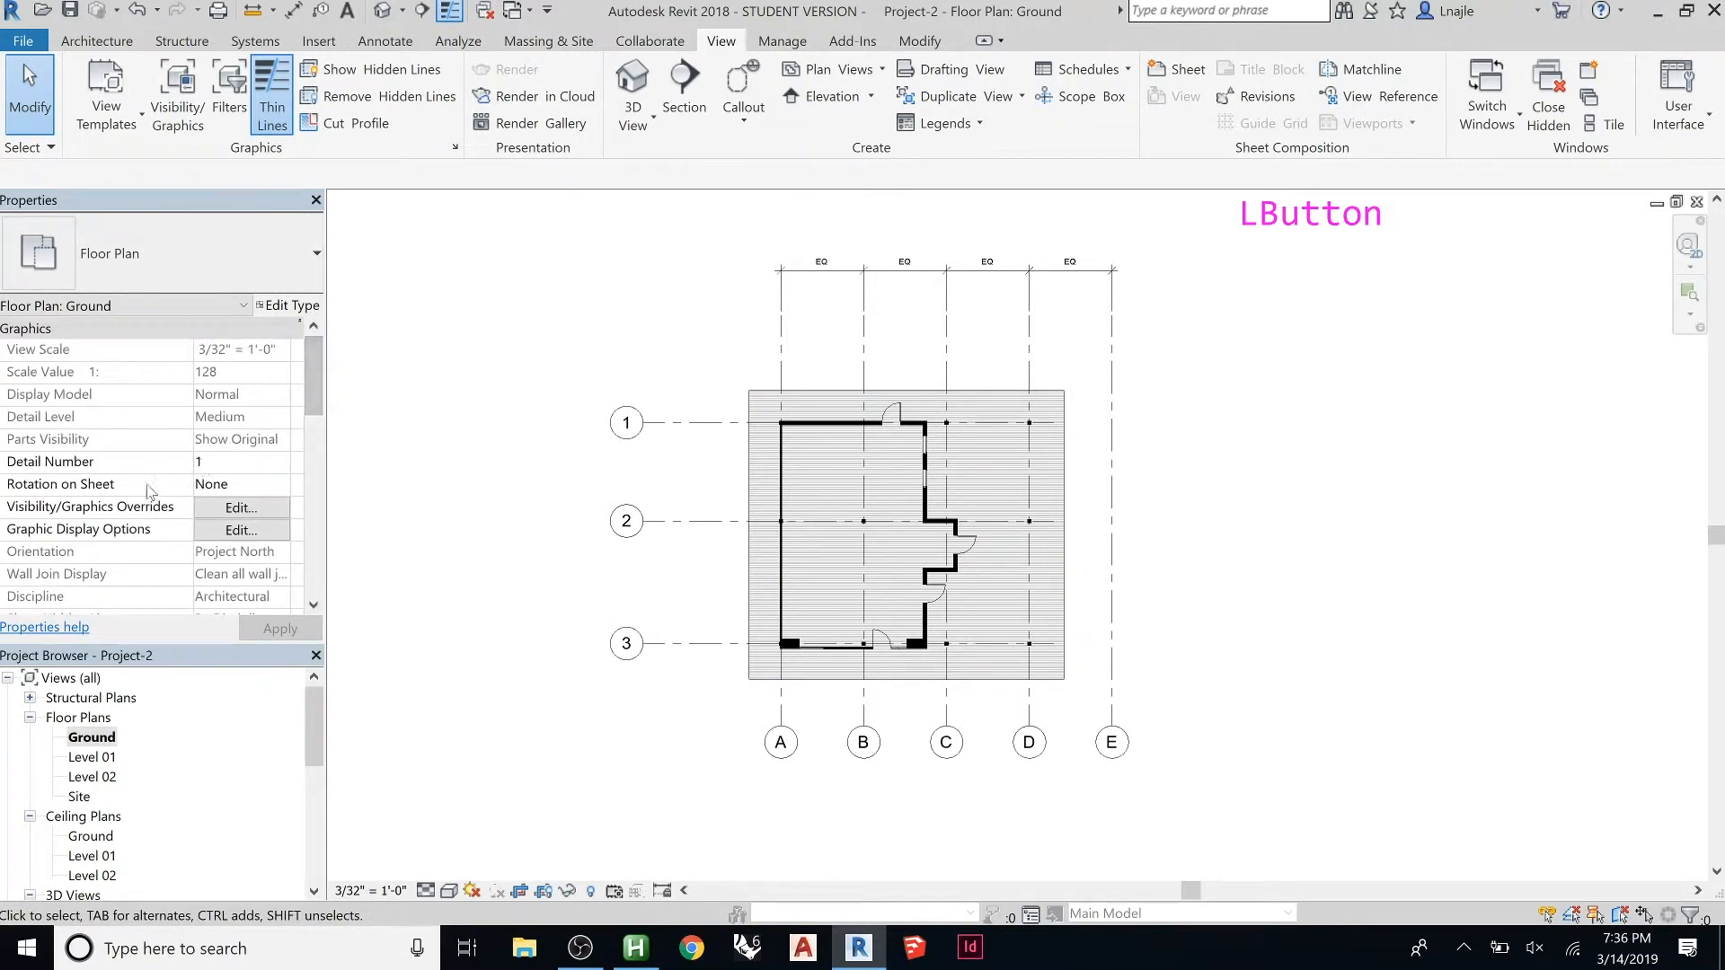
left_click(241, 508)
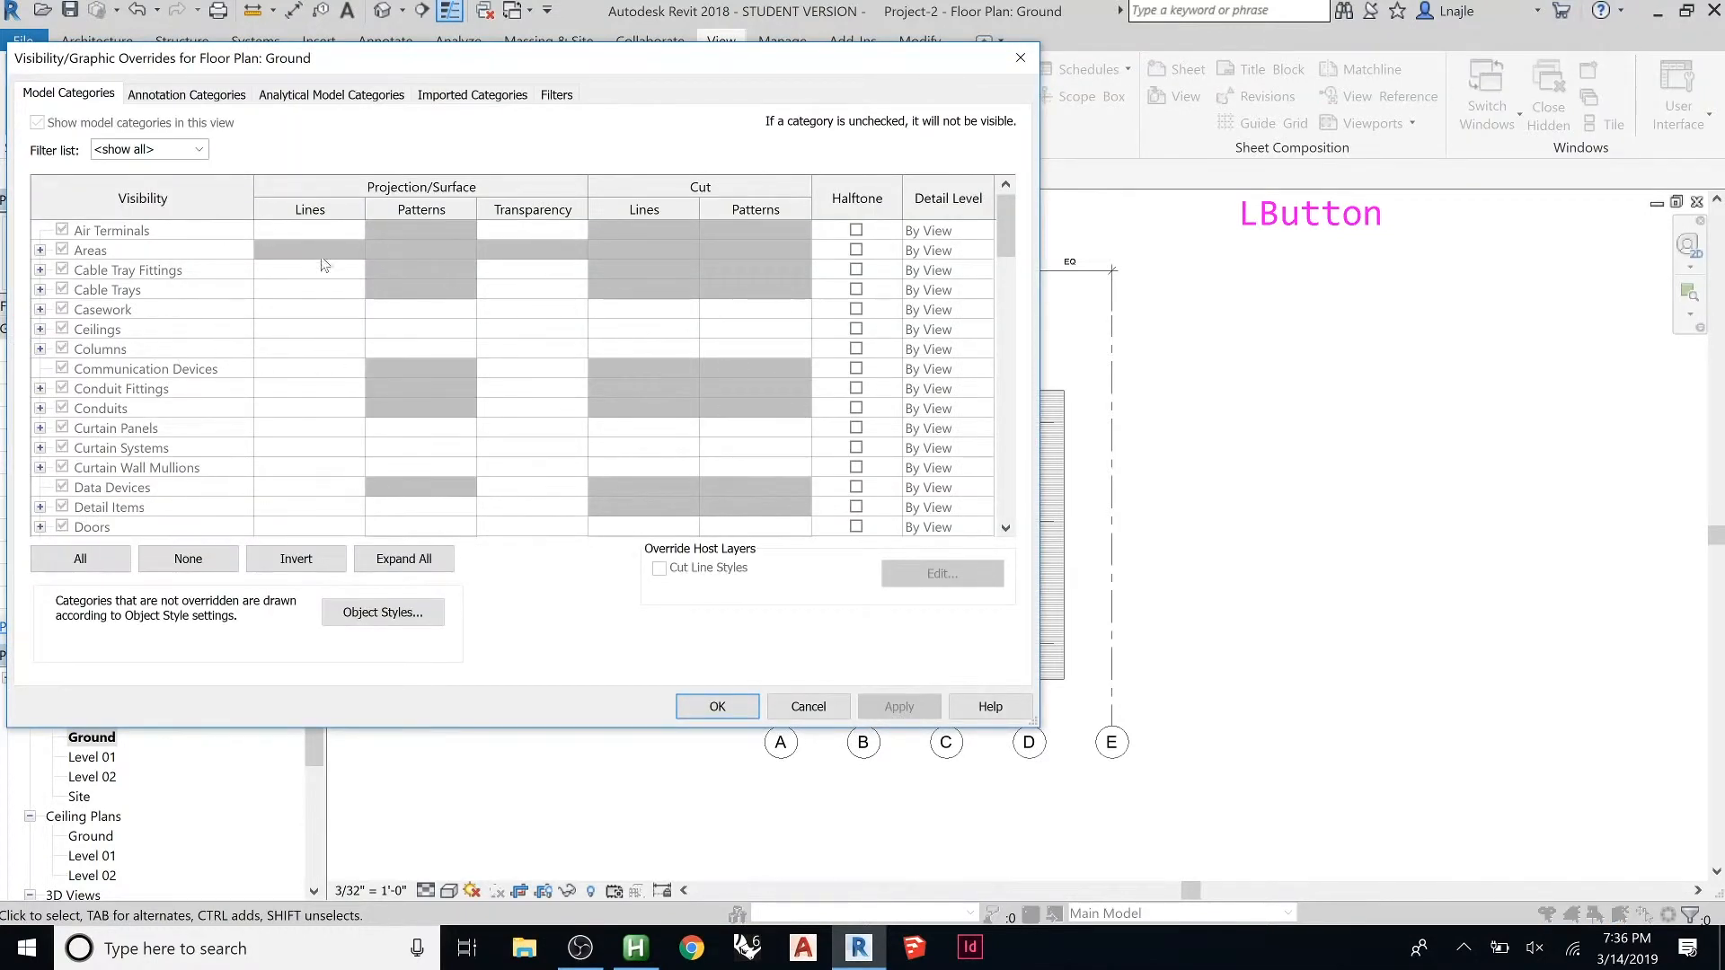
left_click(401, 349)
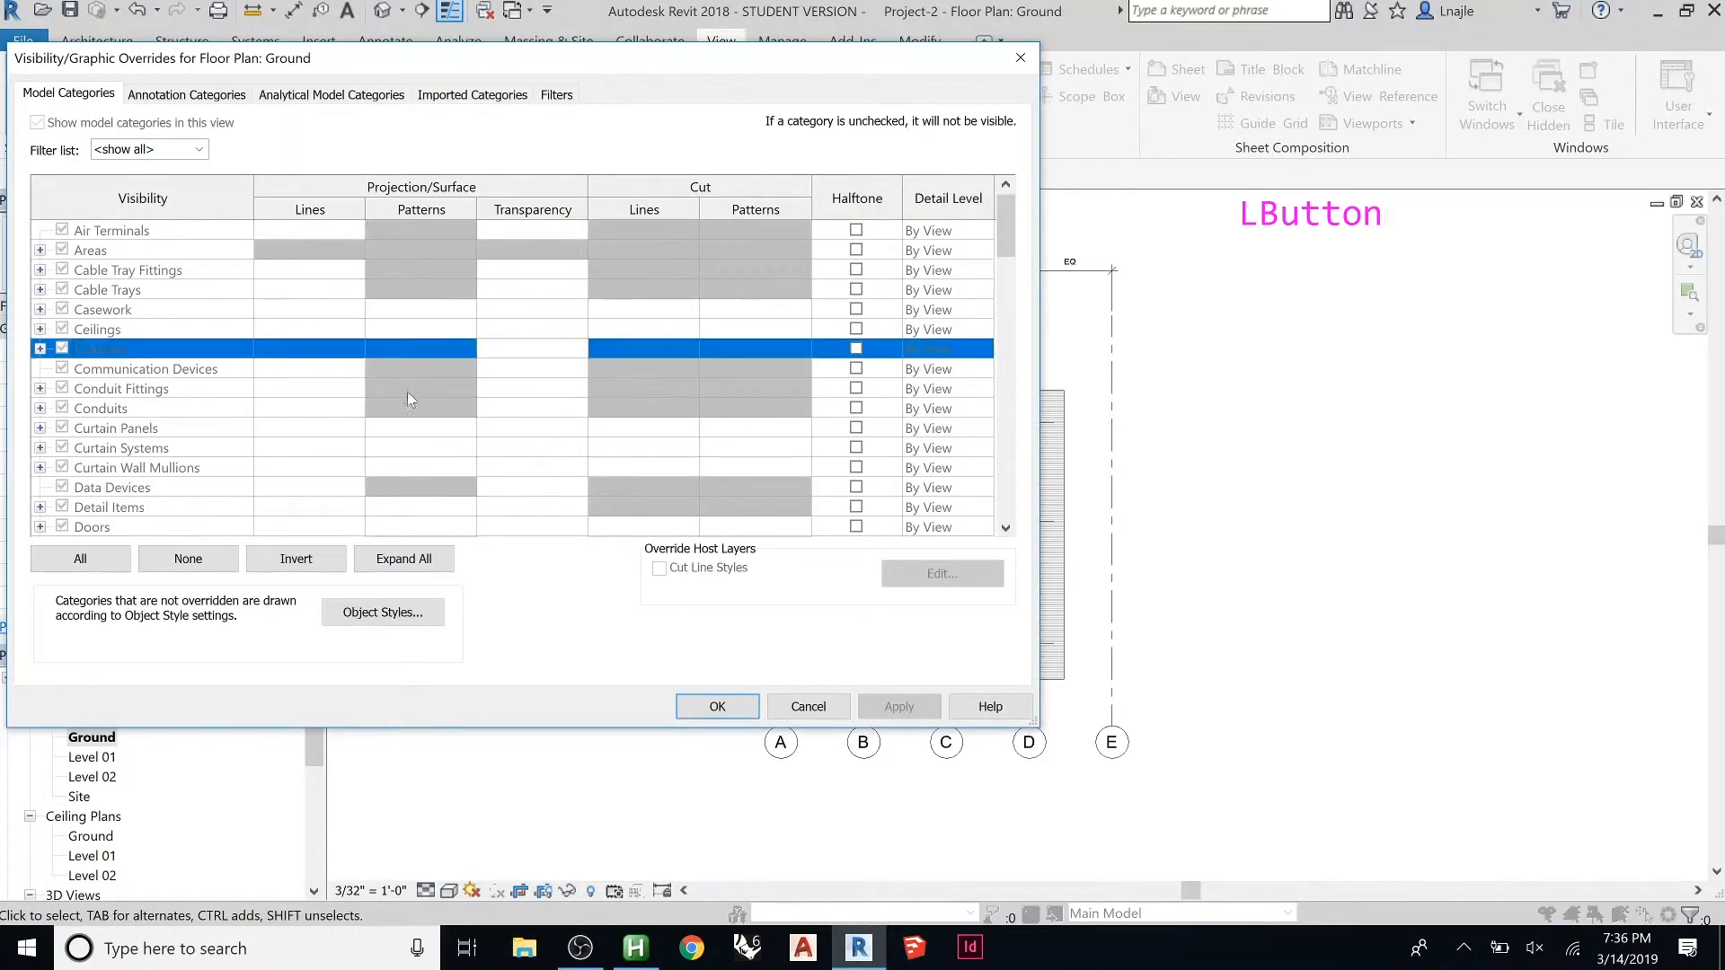
left_click(759, 388)
left_click(736, 448)
left_click(726, 484)
left_click(760, 347)
left_click(750, 295)
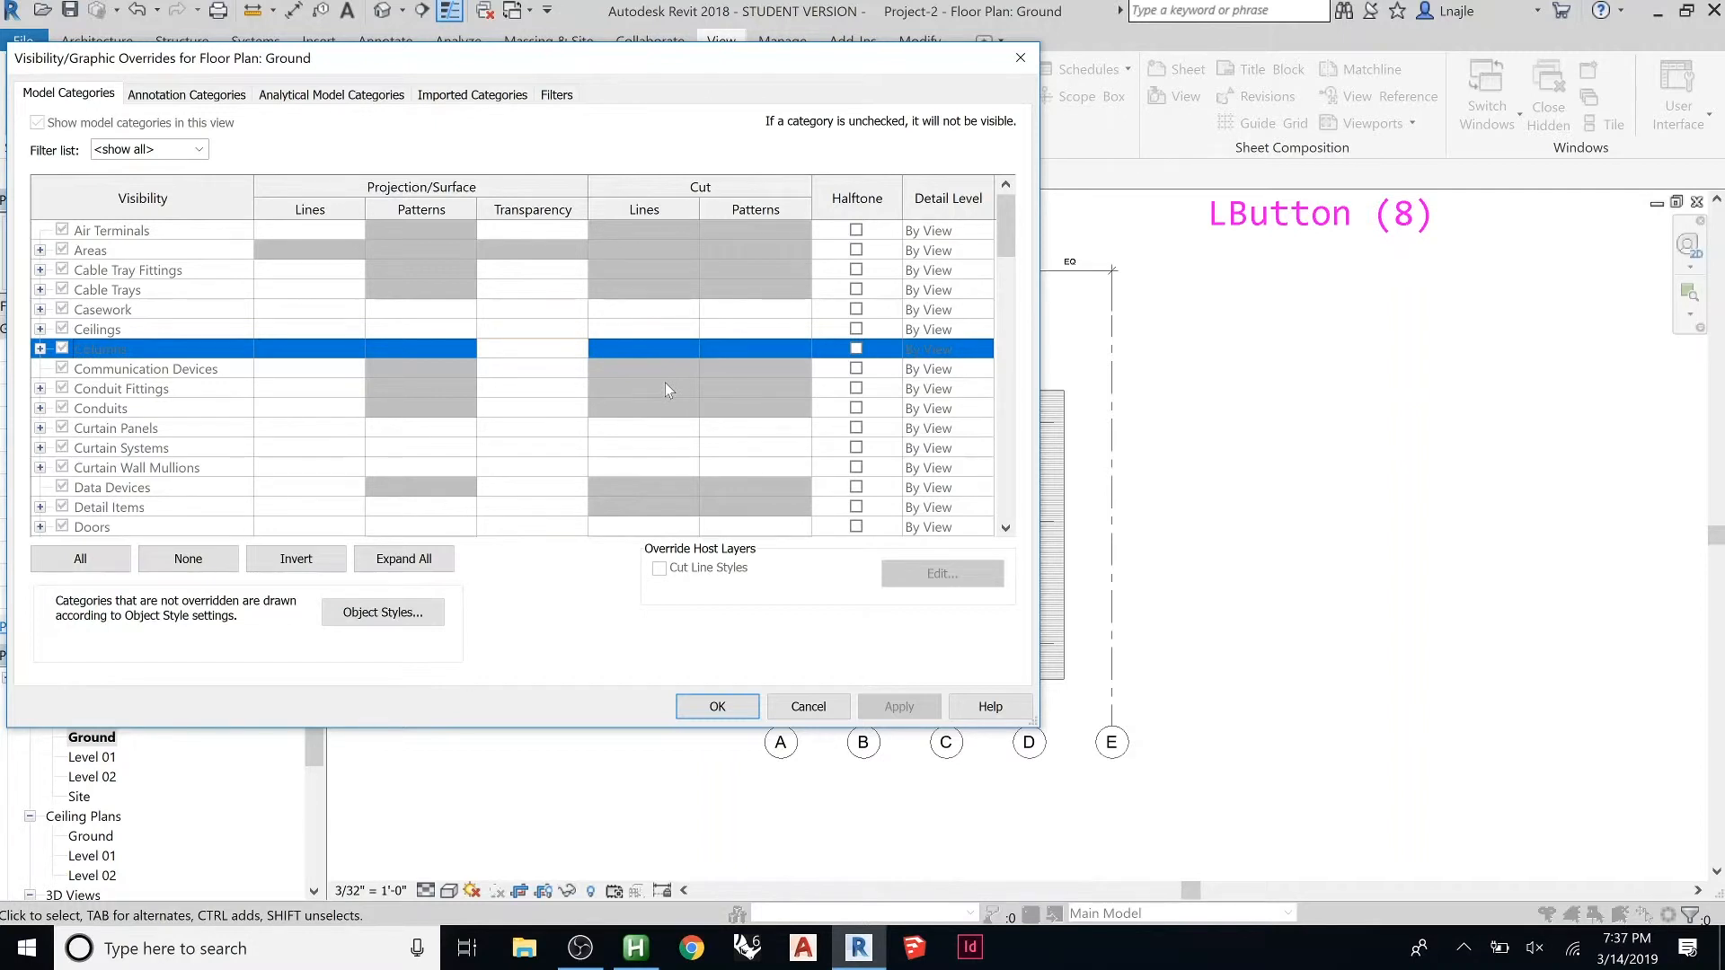
left_click(774, 355)
left_click(740, 451)
left_click(718, 513)
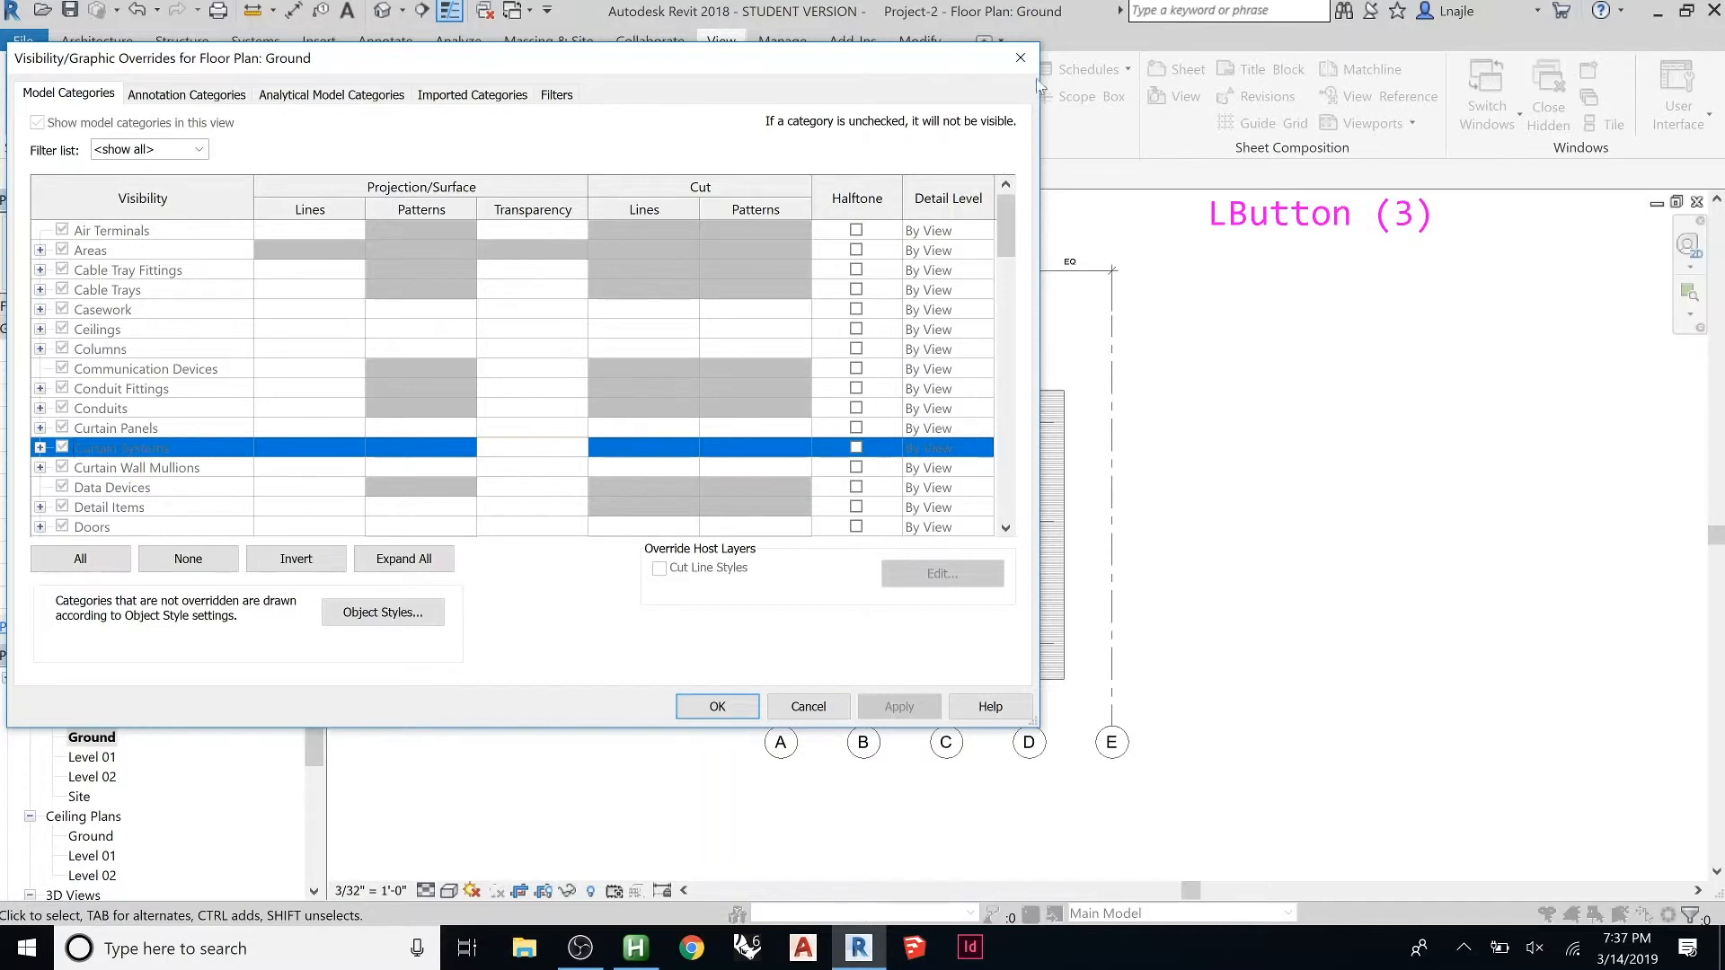
left_click(1020, 58)
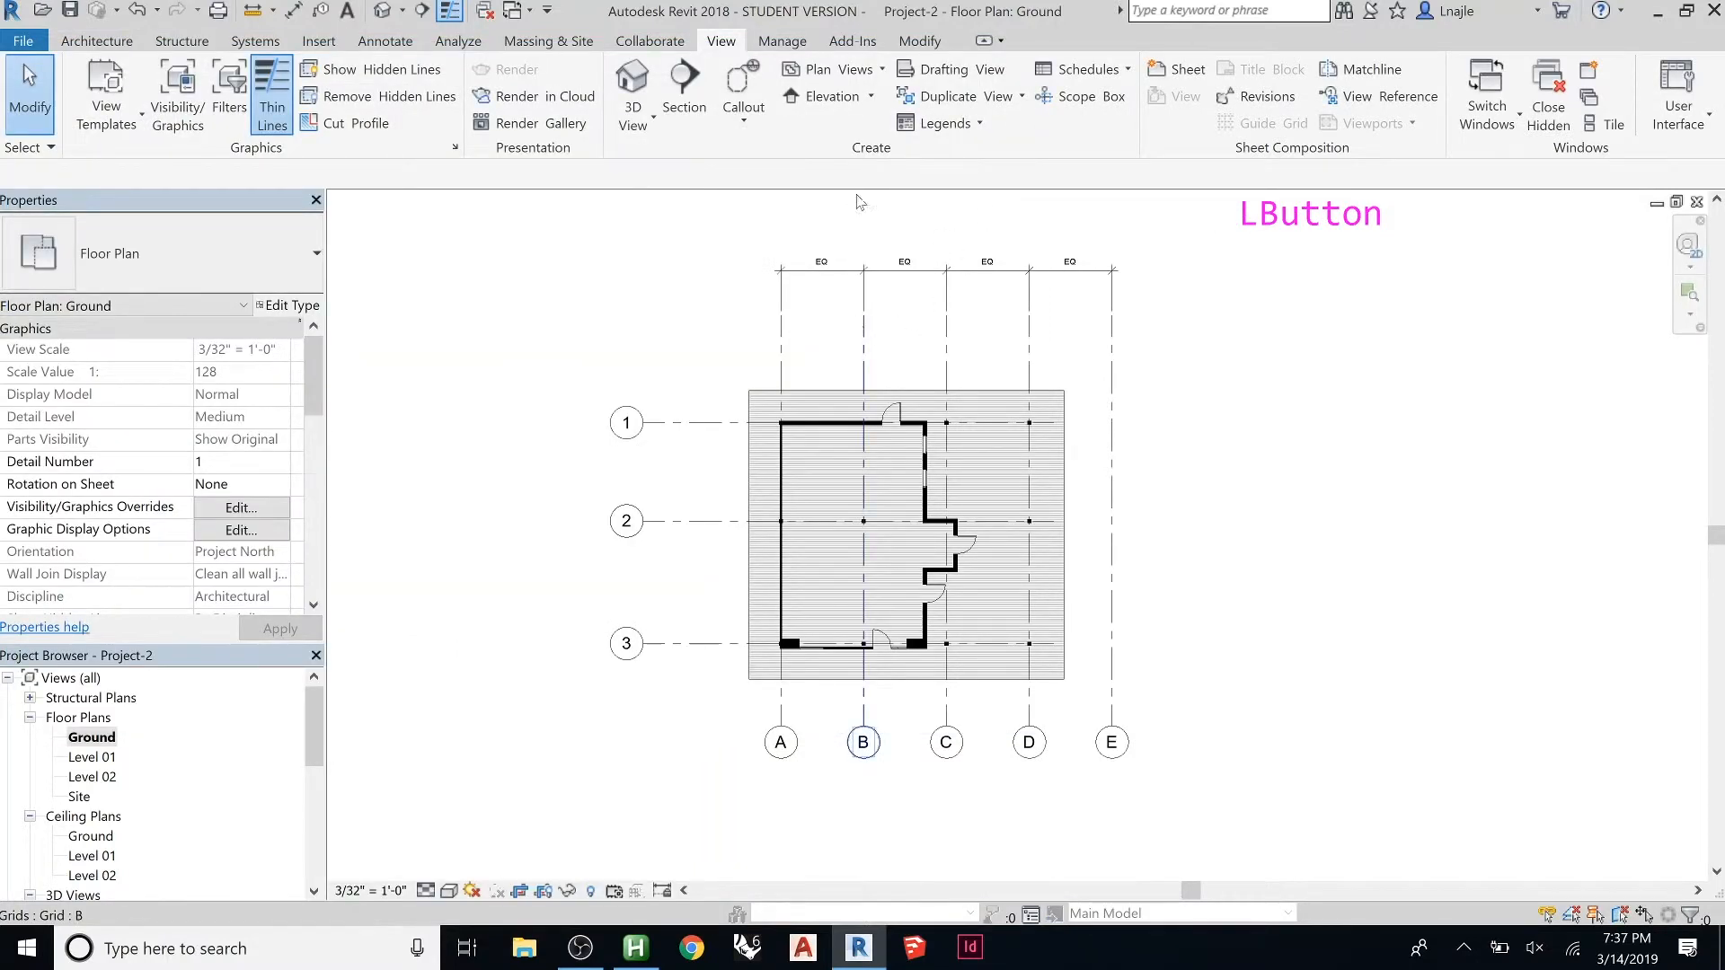
Assign Floor Plan Template 01 as the view template of the Level 01 floor plan and inspect the walls
double_click(94, 758)
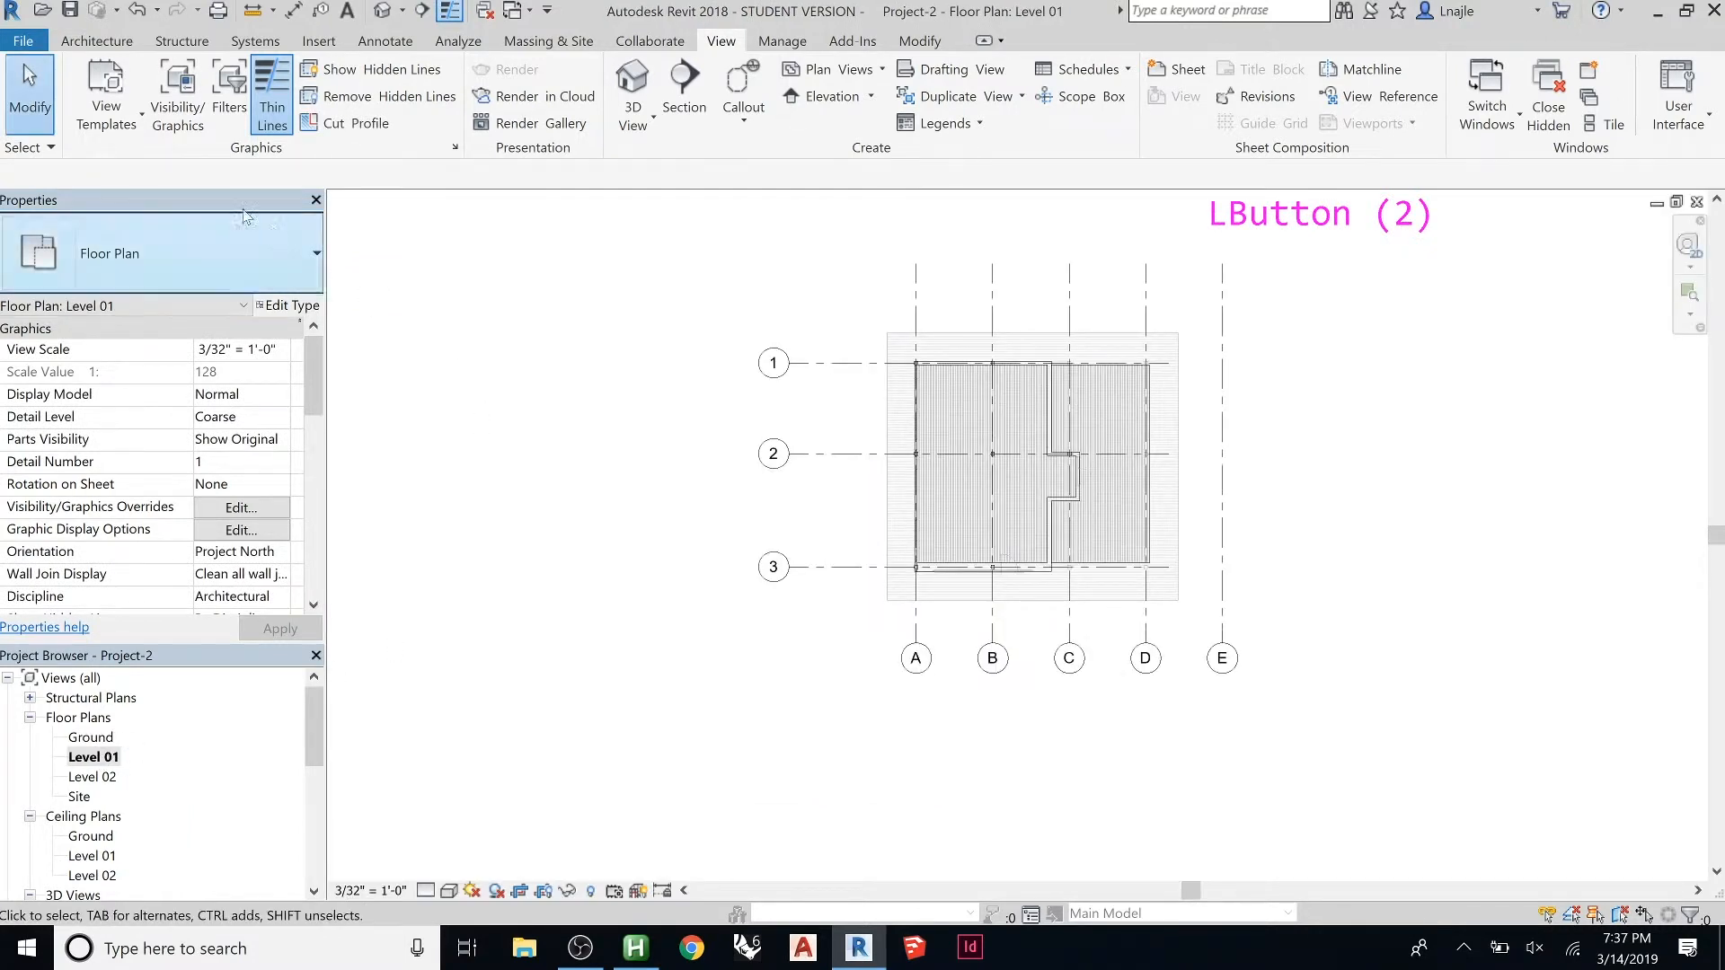
left_click(142, 129)
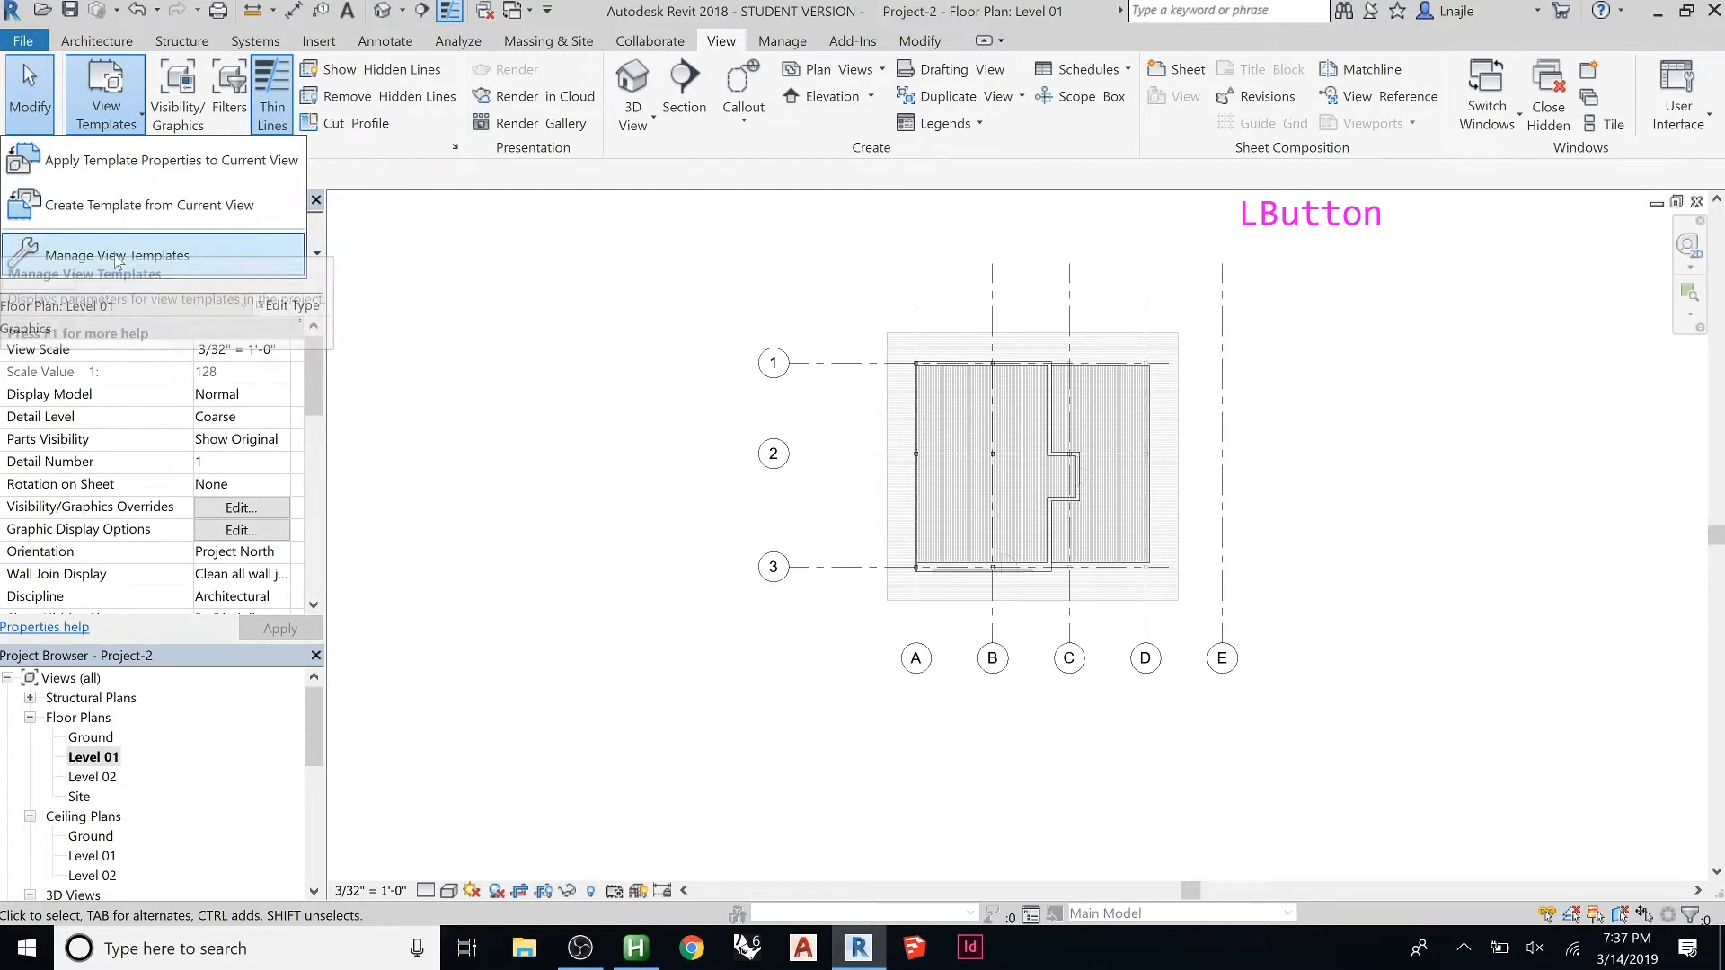
left_click(477, 491)
left_click_drag(320, 386, 299, 593)
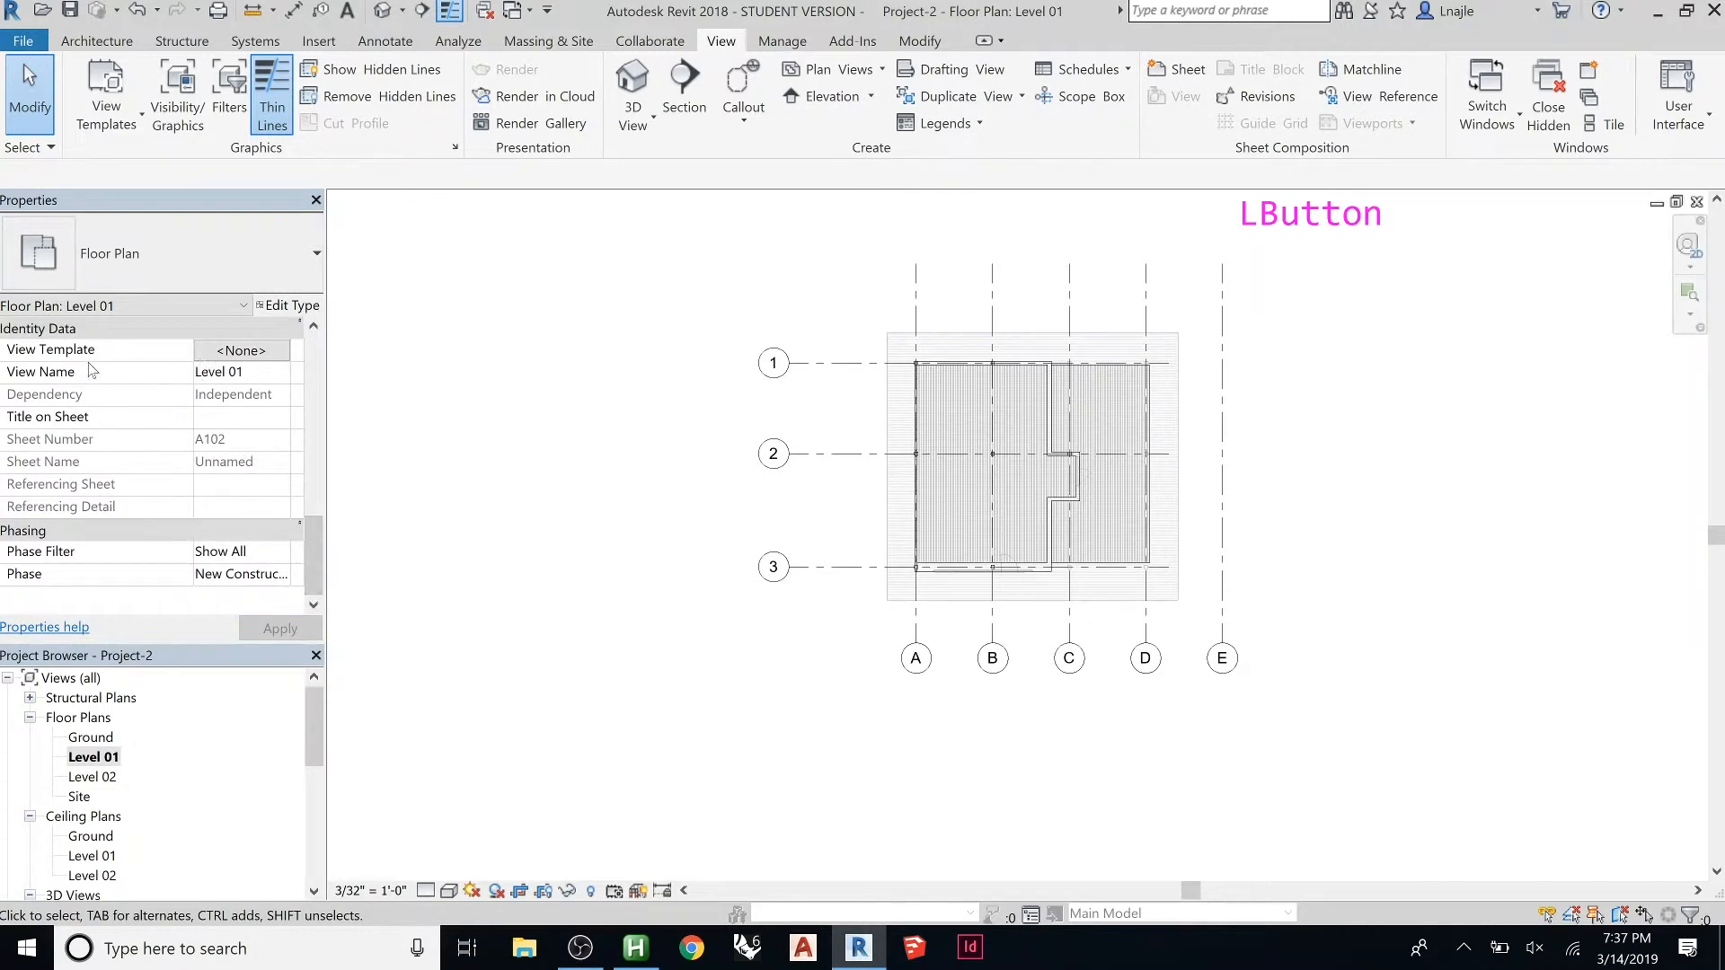
left_click(243, 350)
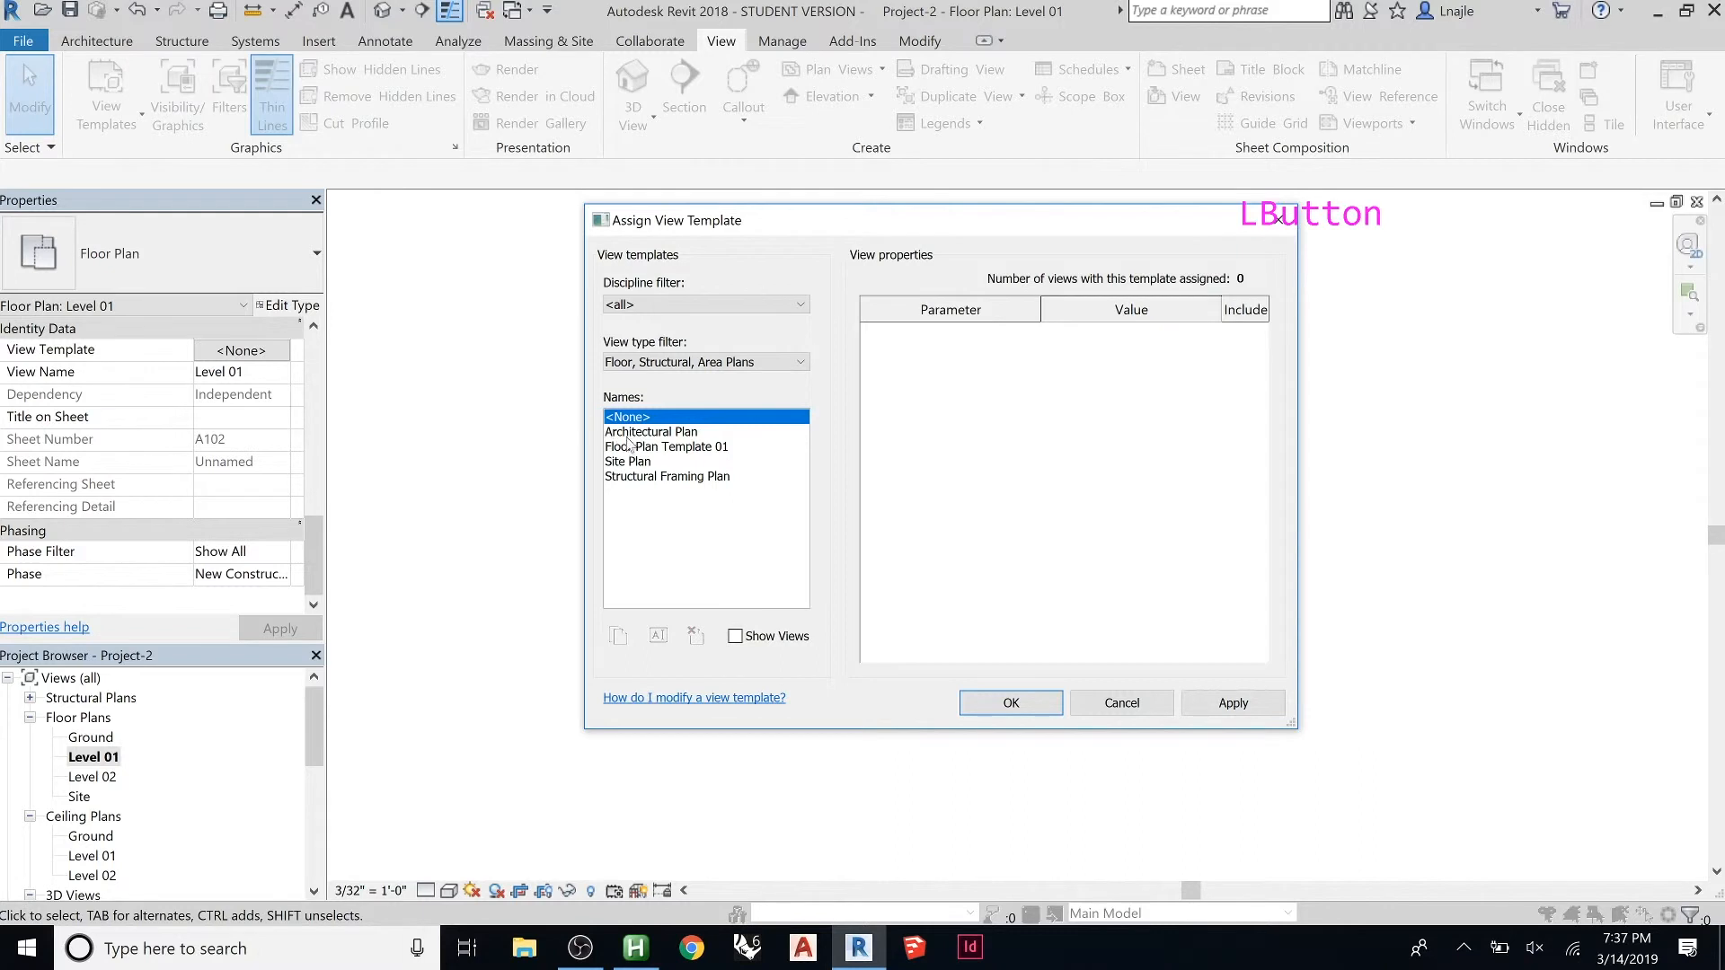
left_click(655, 446)
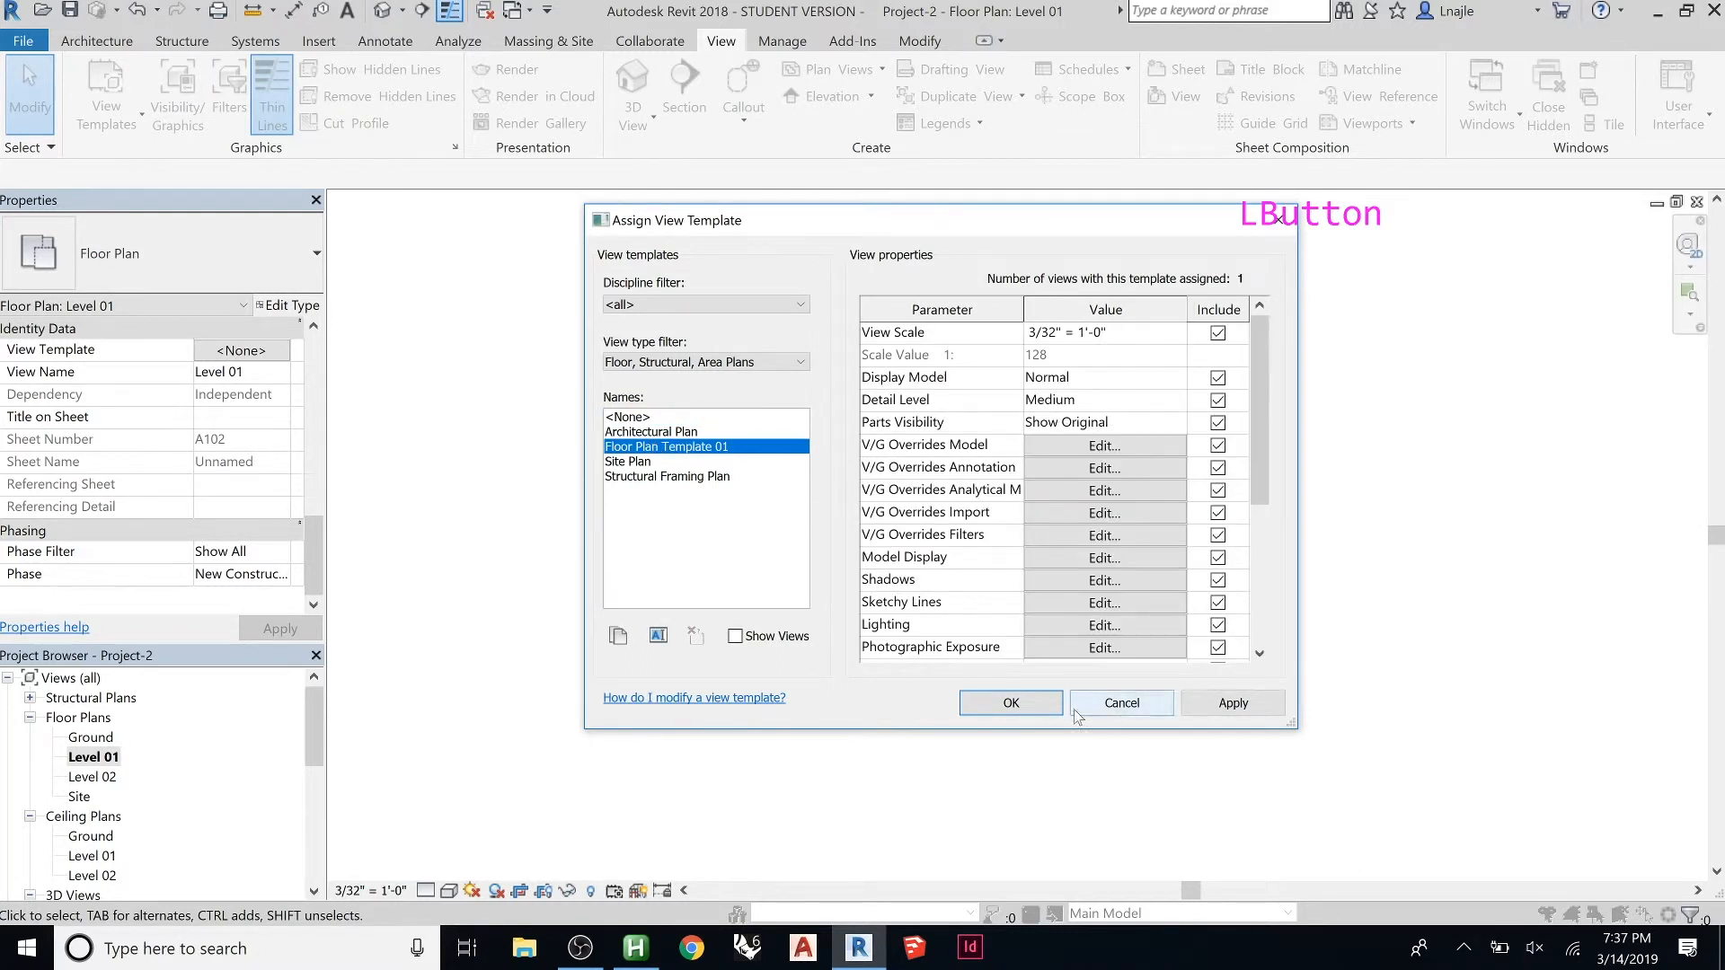
left_click(1008, 704)
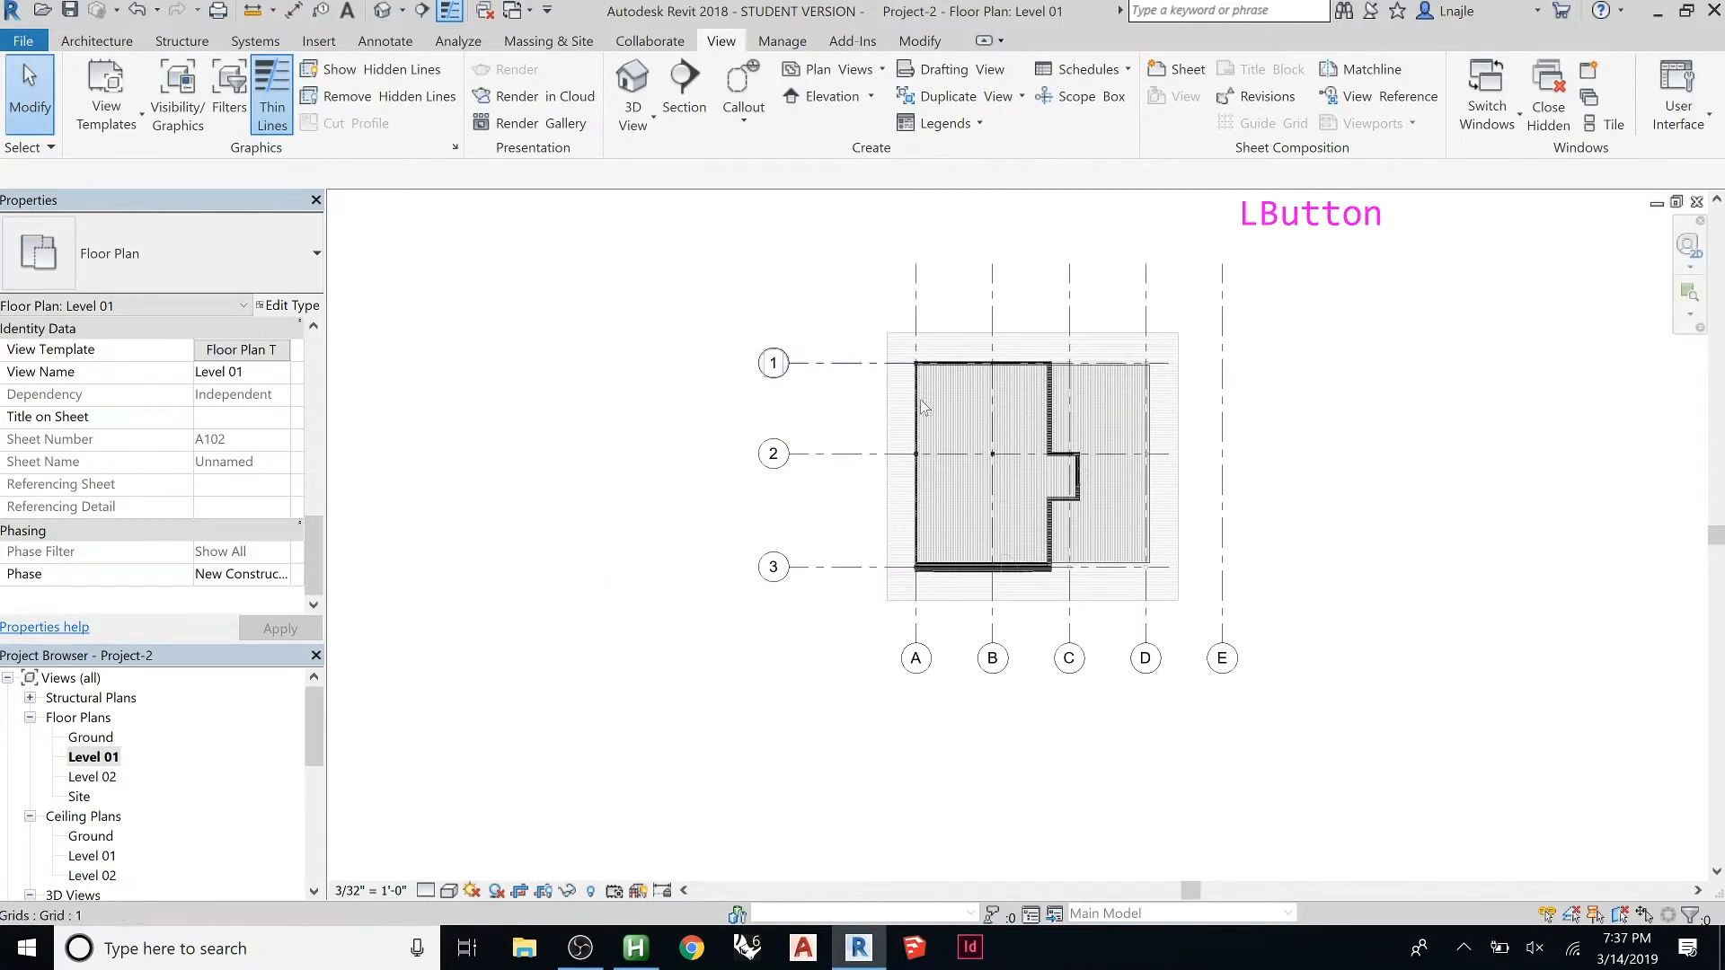
scroll(1137, 531, "up", 6)
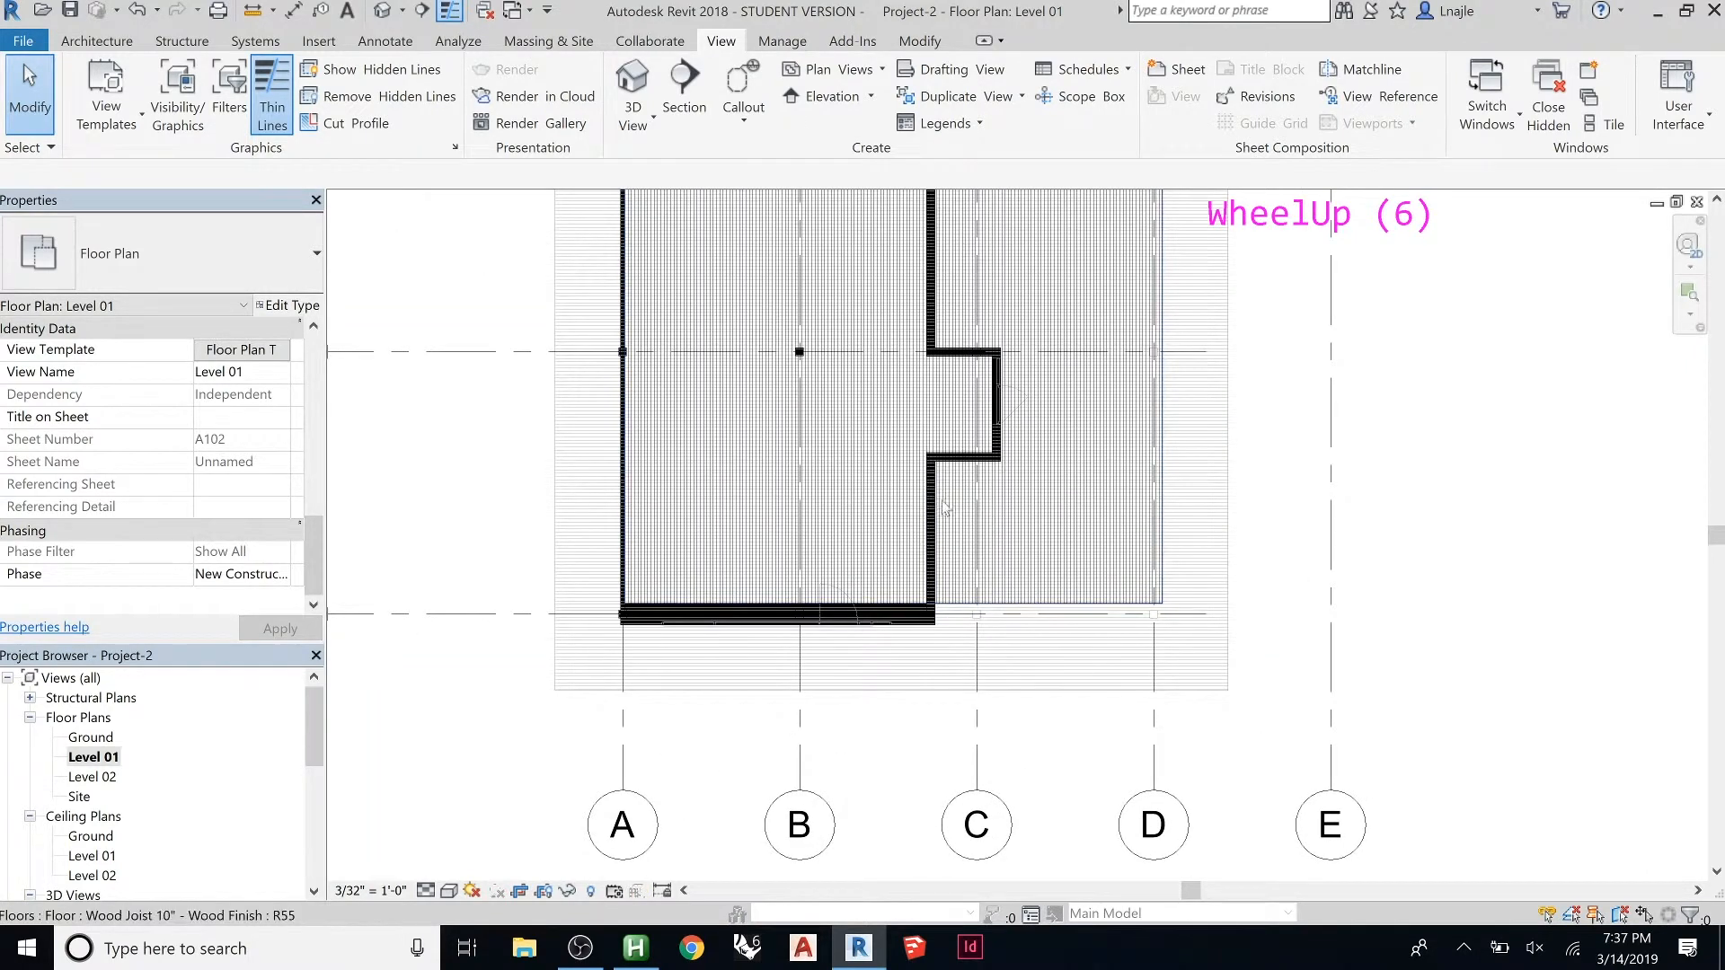
Assign Floor Plan Template 01 as the view template of the Level 02 floor plan and inspect the roof
scroll(1016, 495, "down", 5)
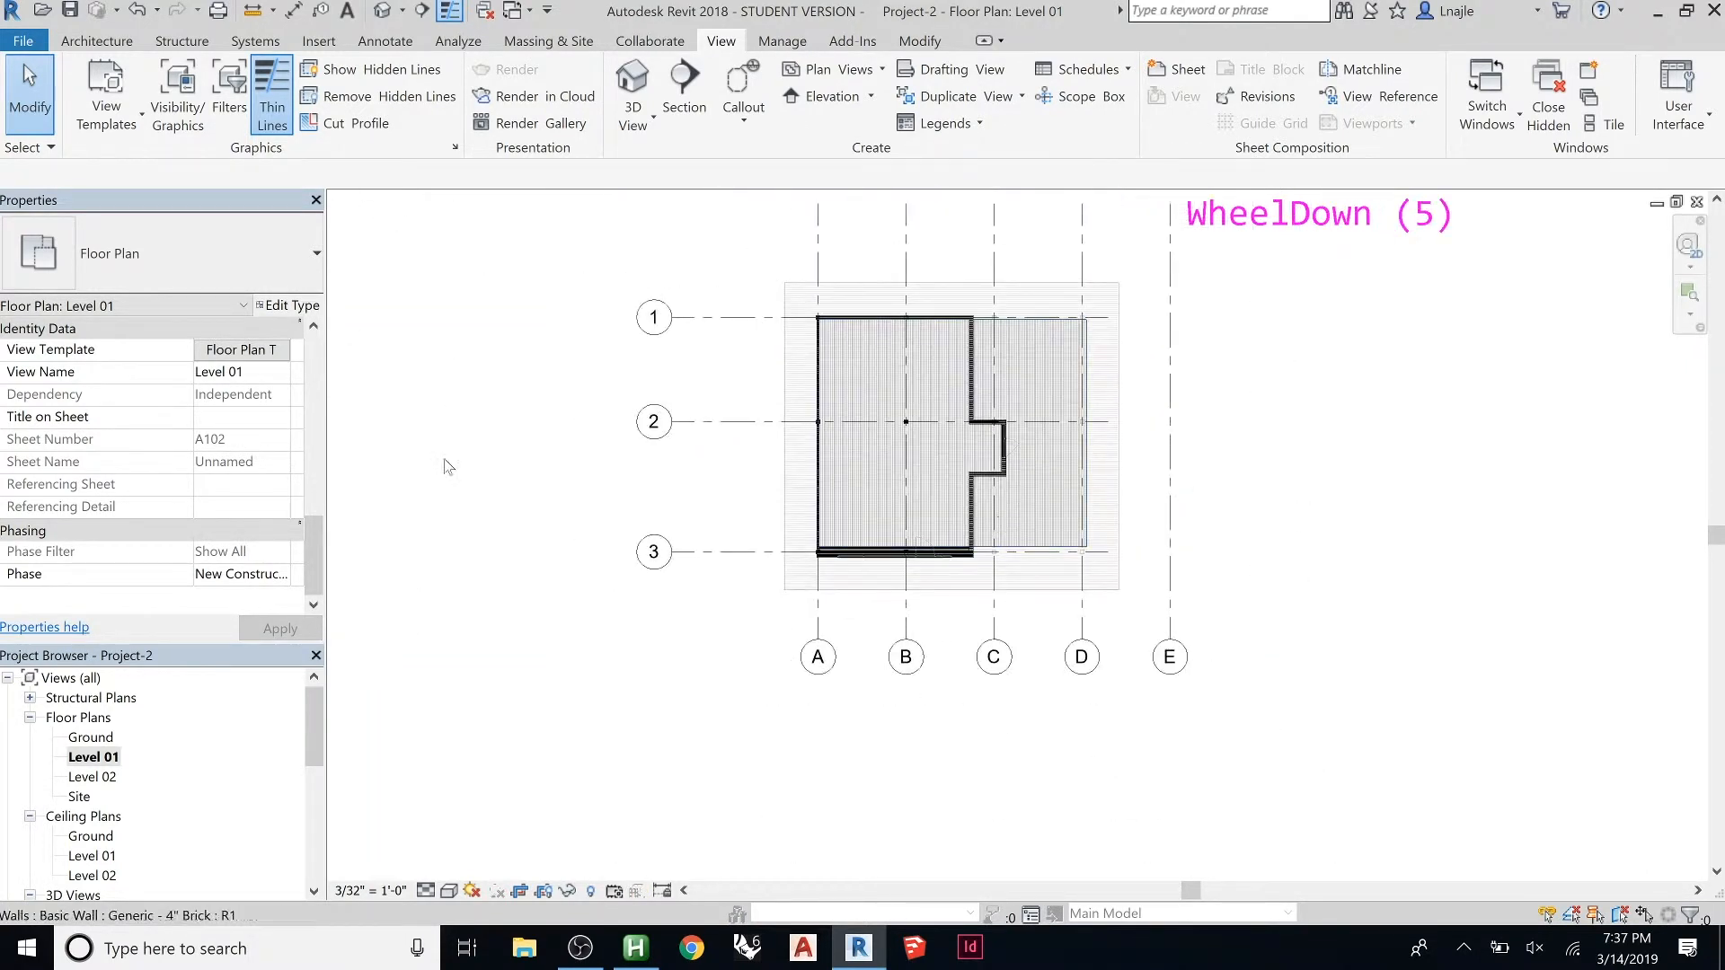
double_click(103, 778)
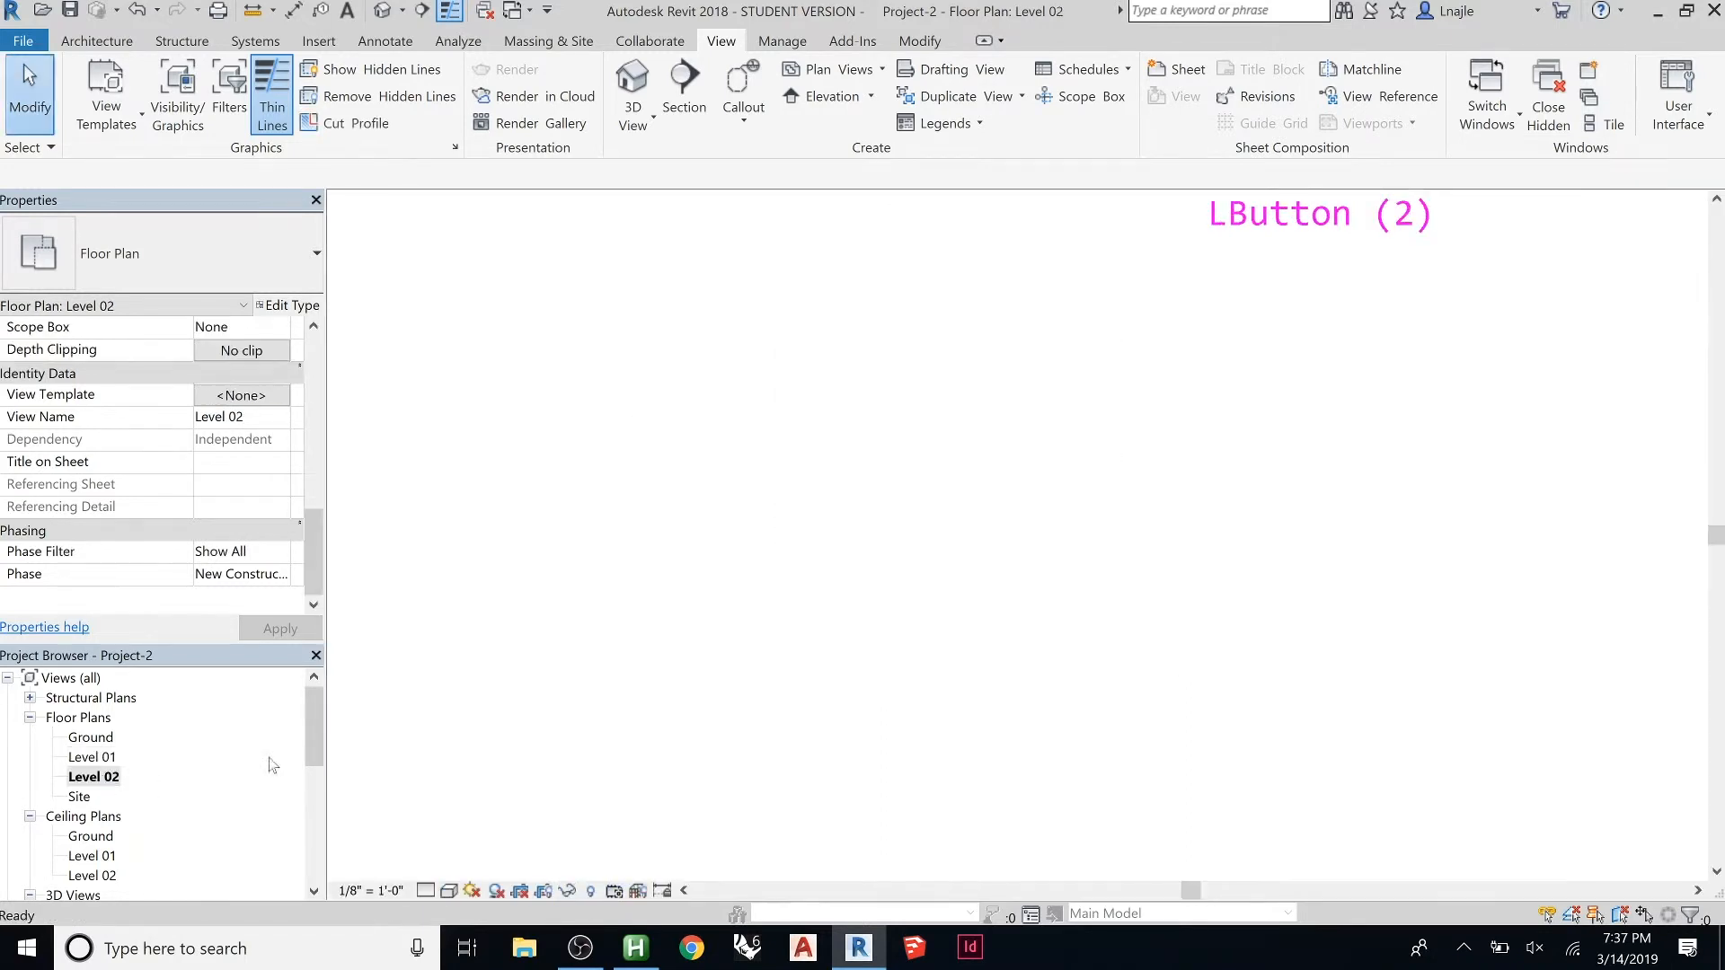
scroll(1047, 630, "up", 6)
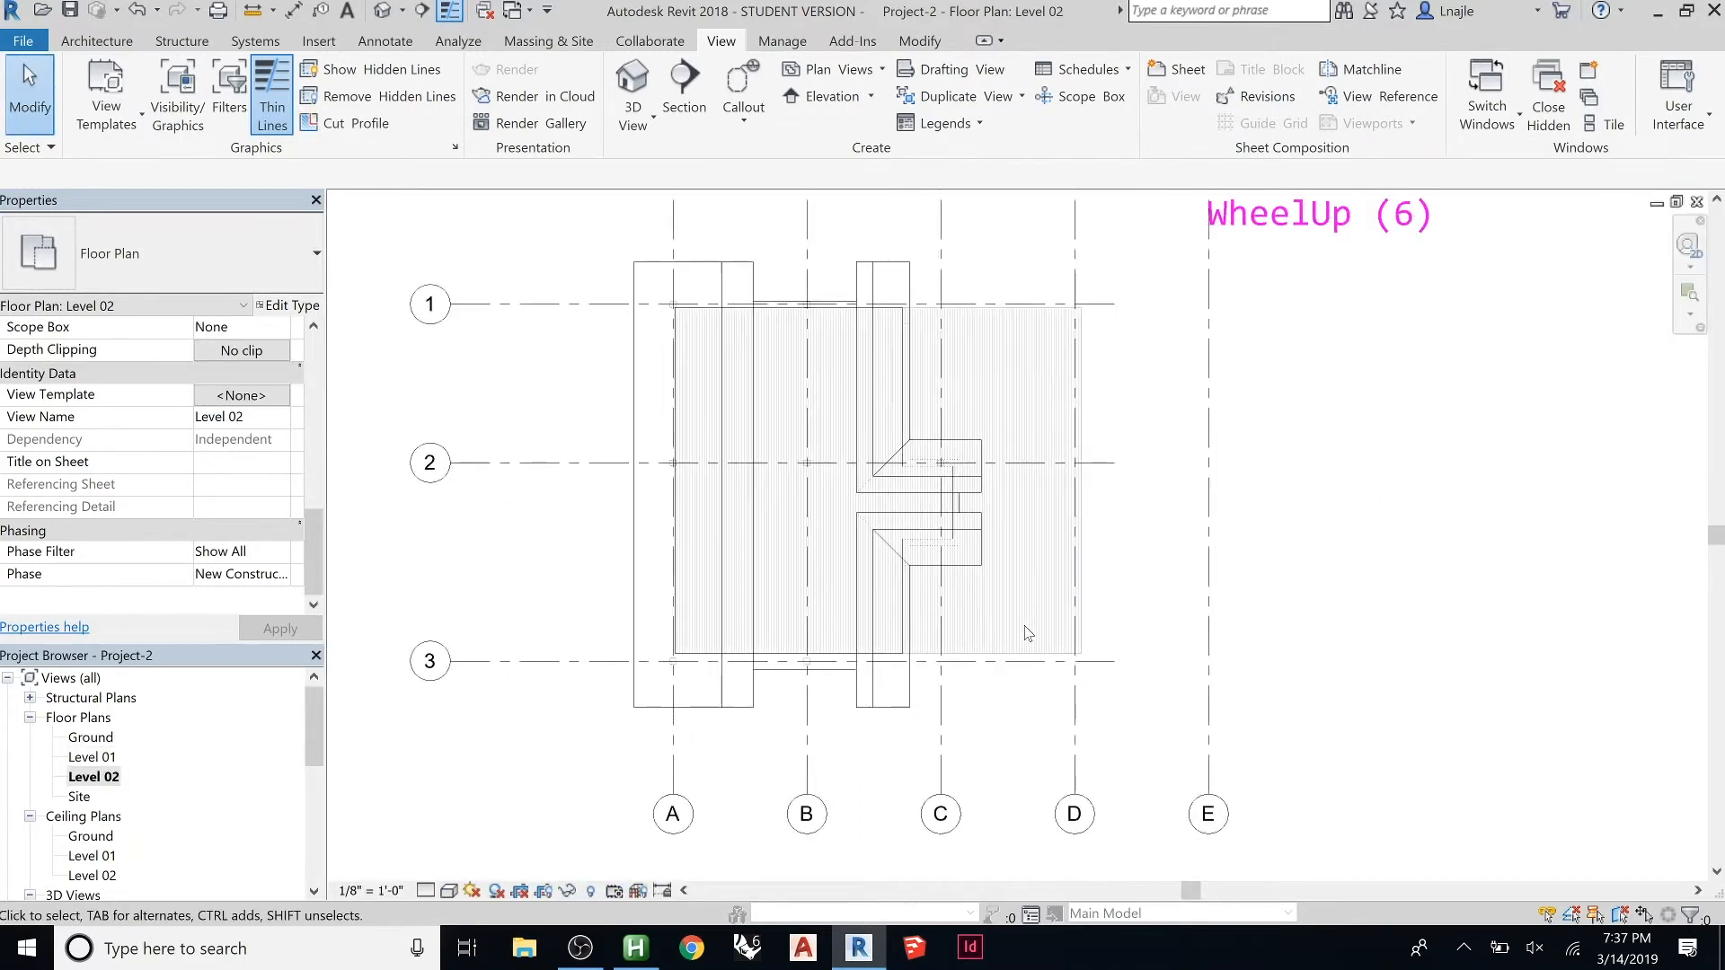
scroll(1081, 537, "down", 1)
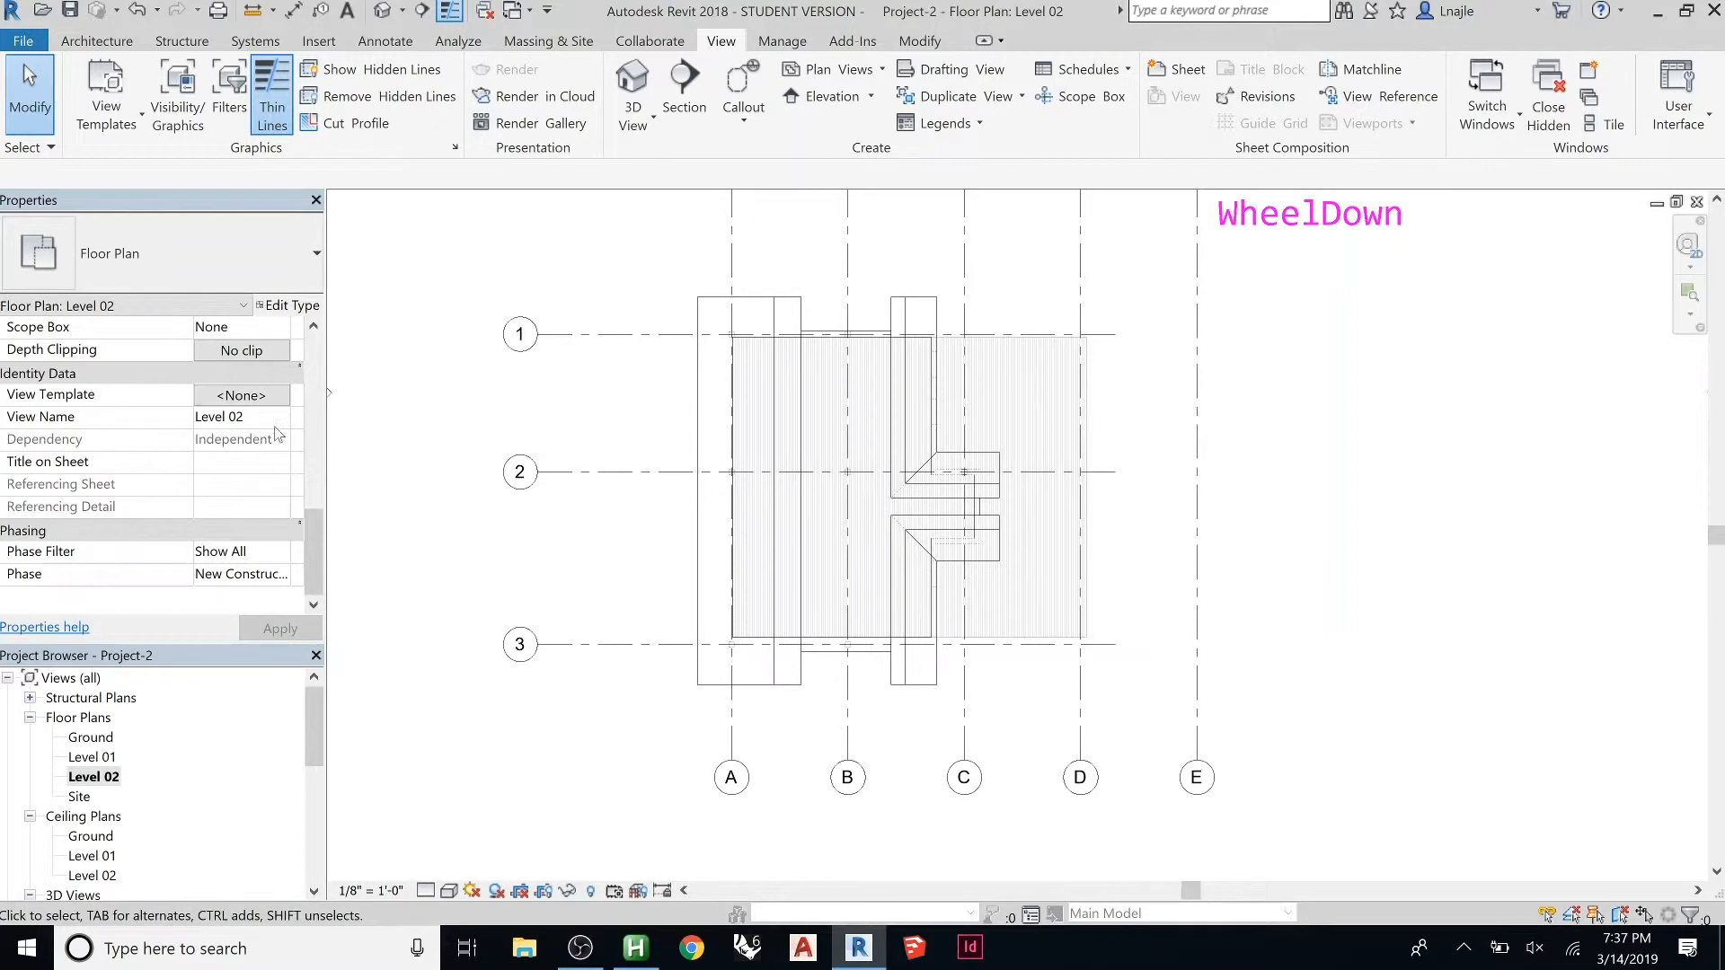
left_click(449, 428)
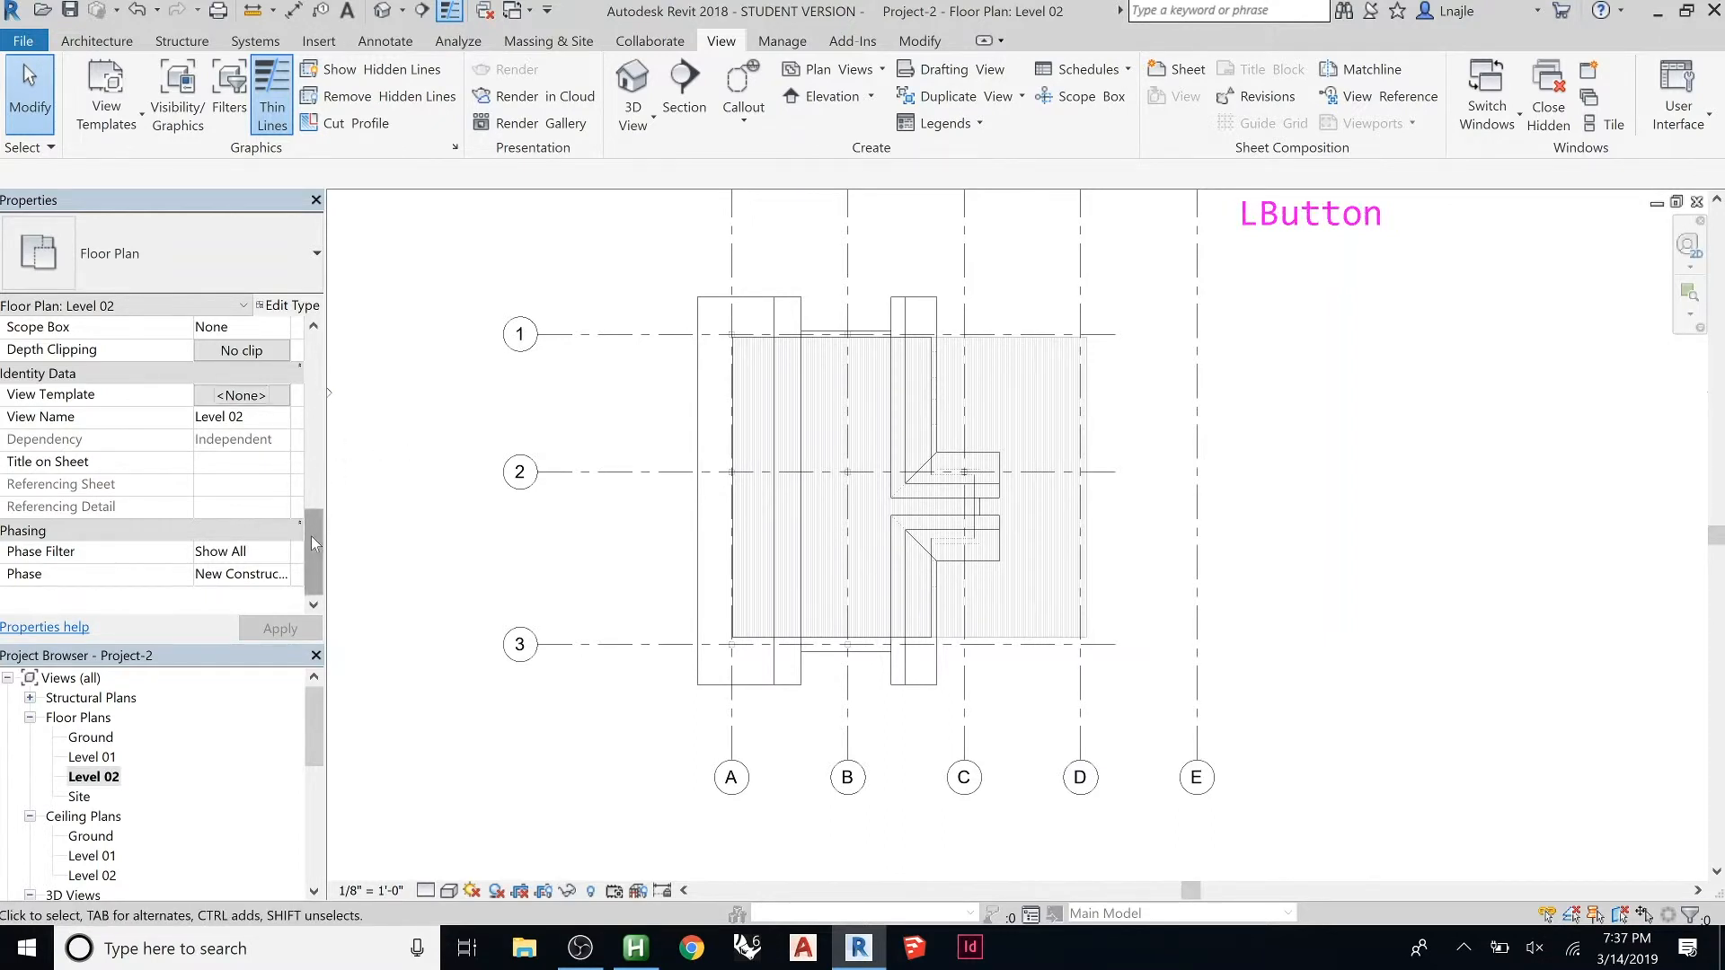
left_click(250, 397)
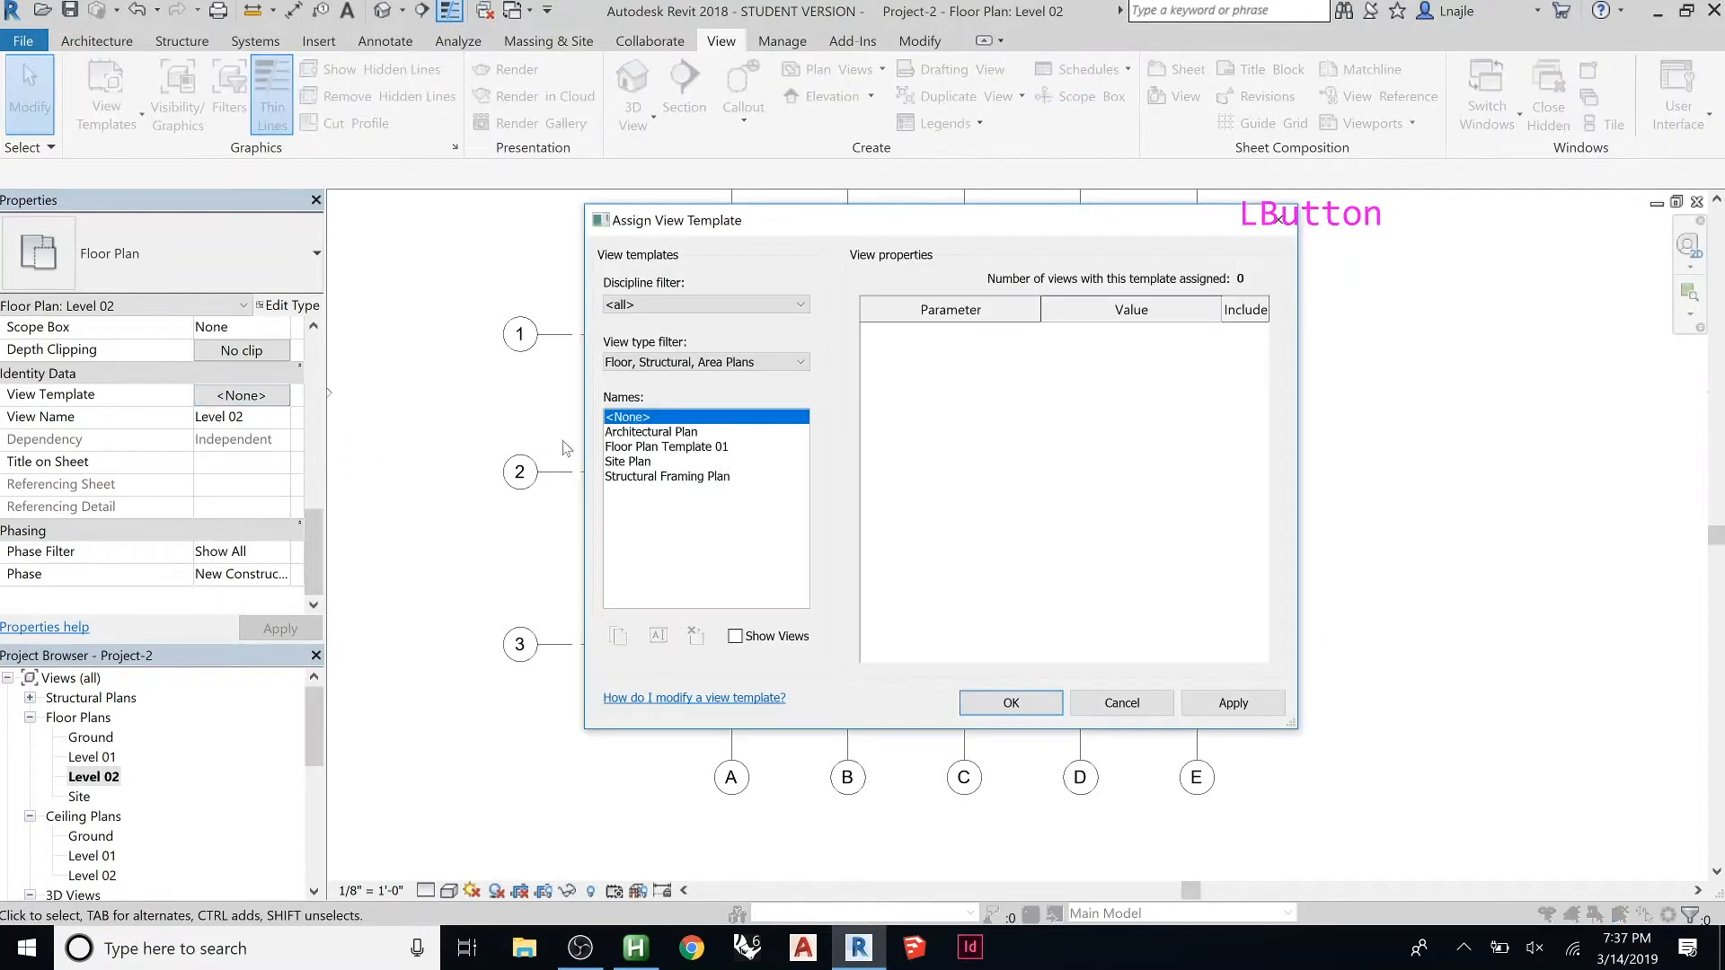
left_click(675, 449)
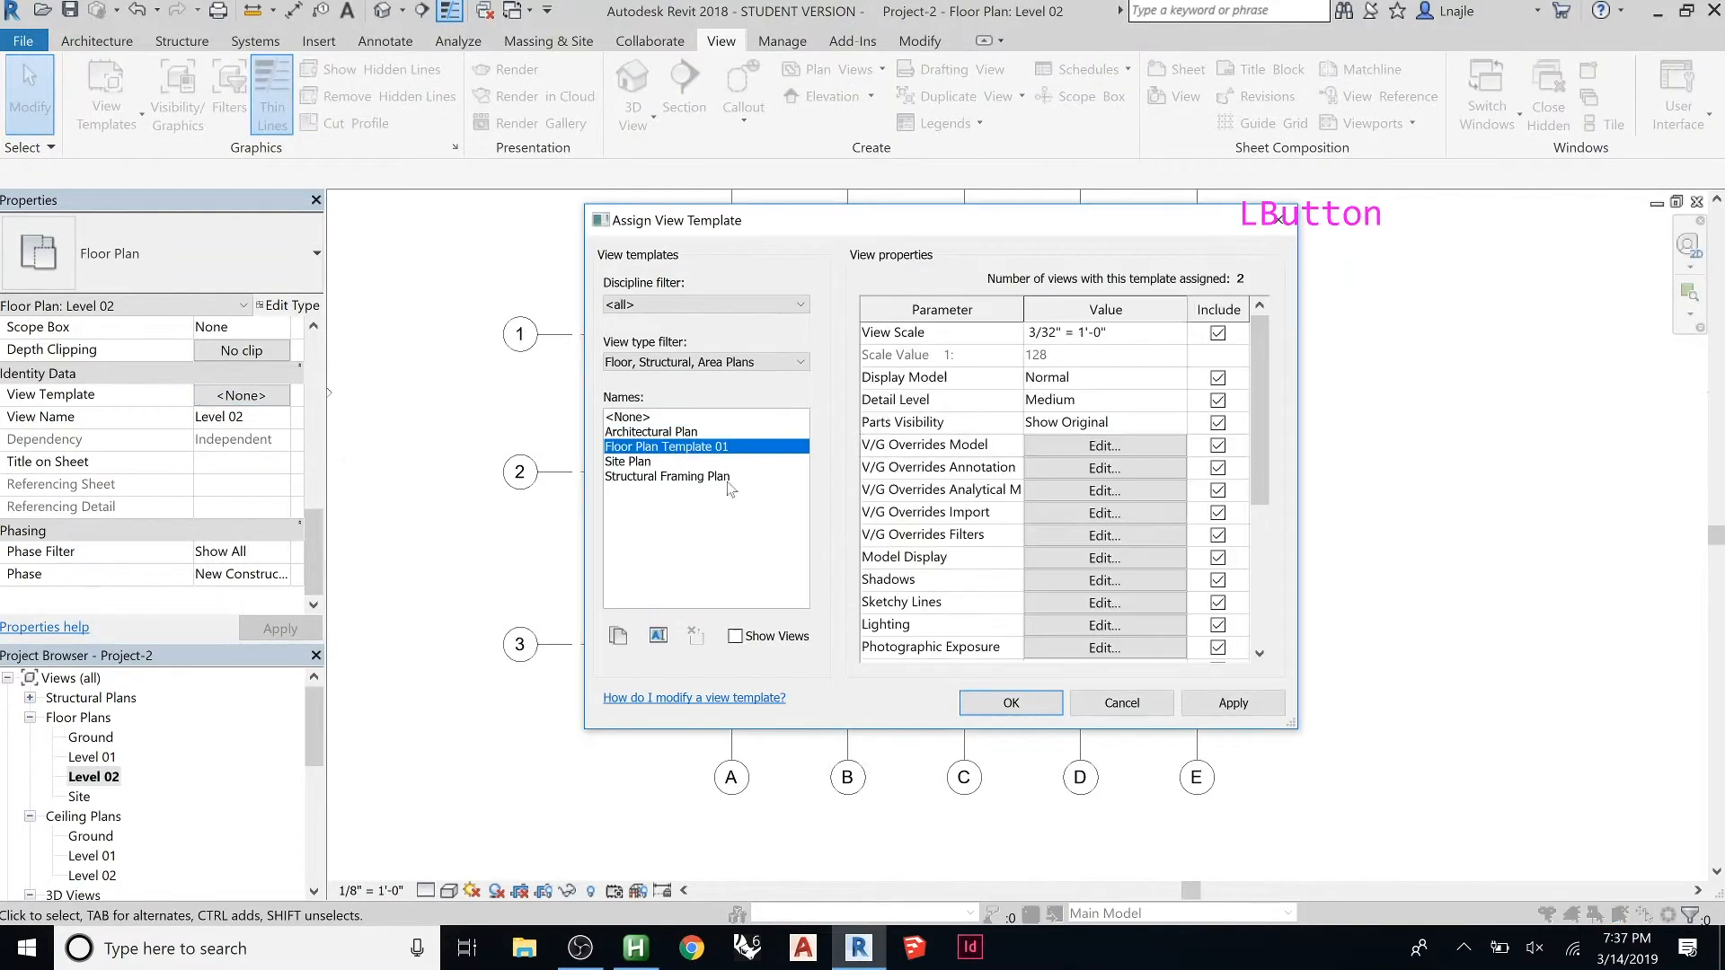
left_click(1049, 707)
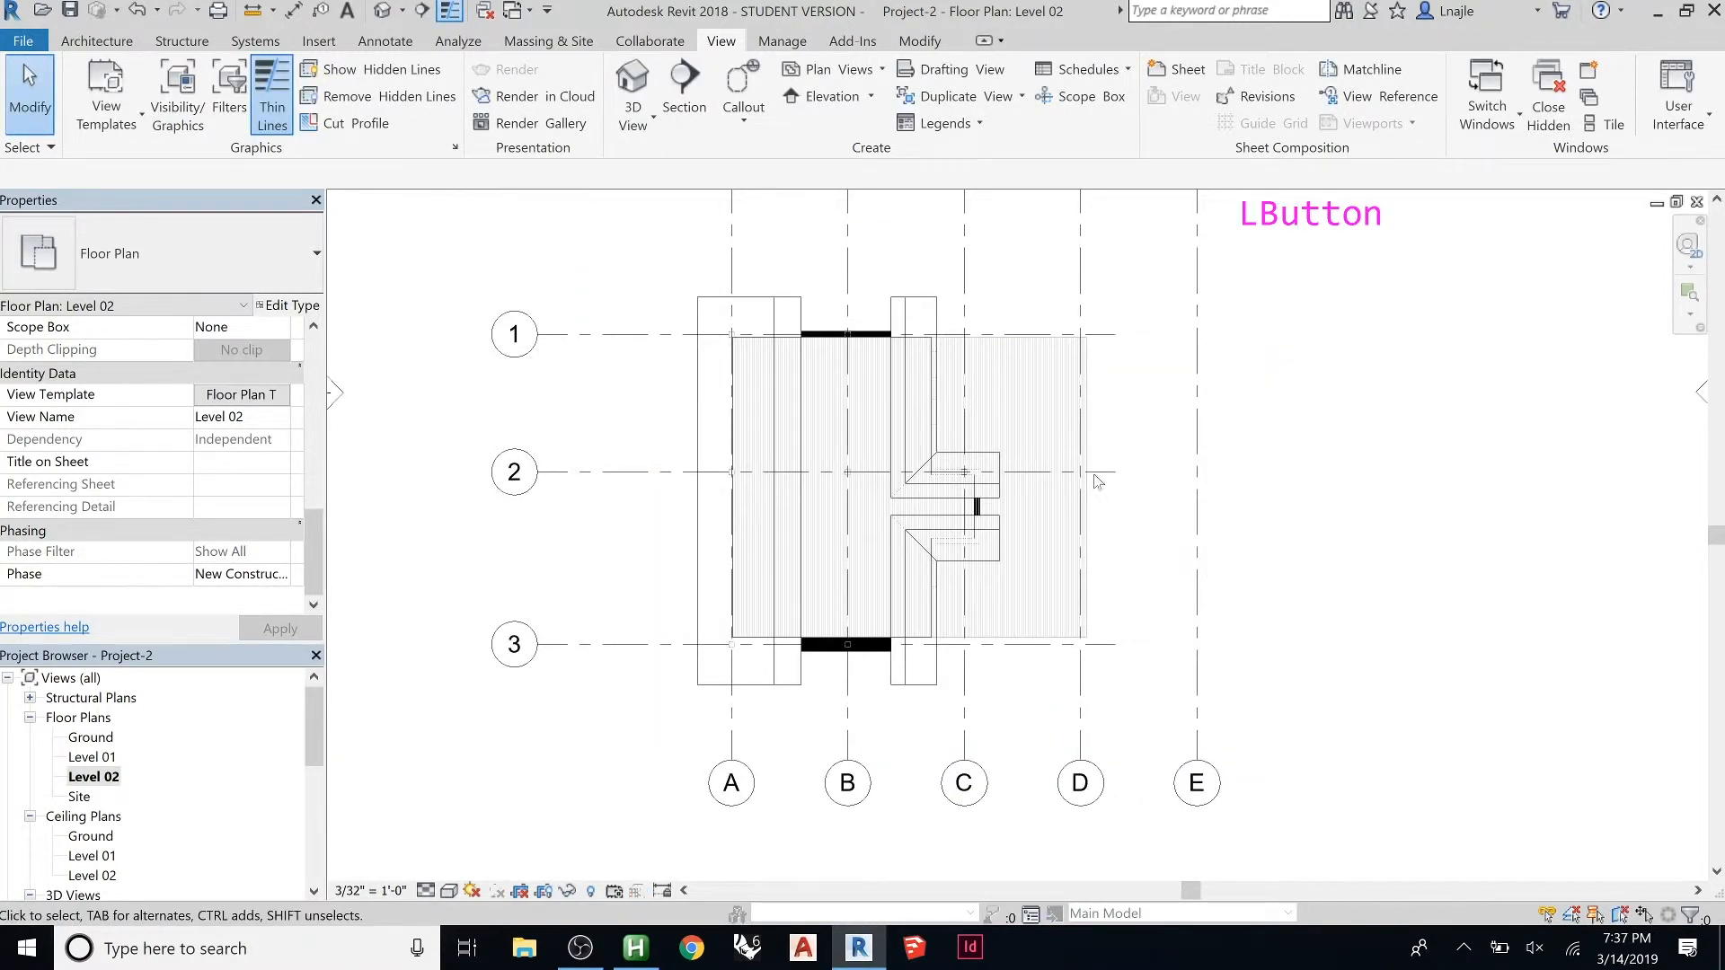
left_click(781, 314)
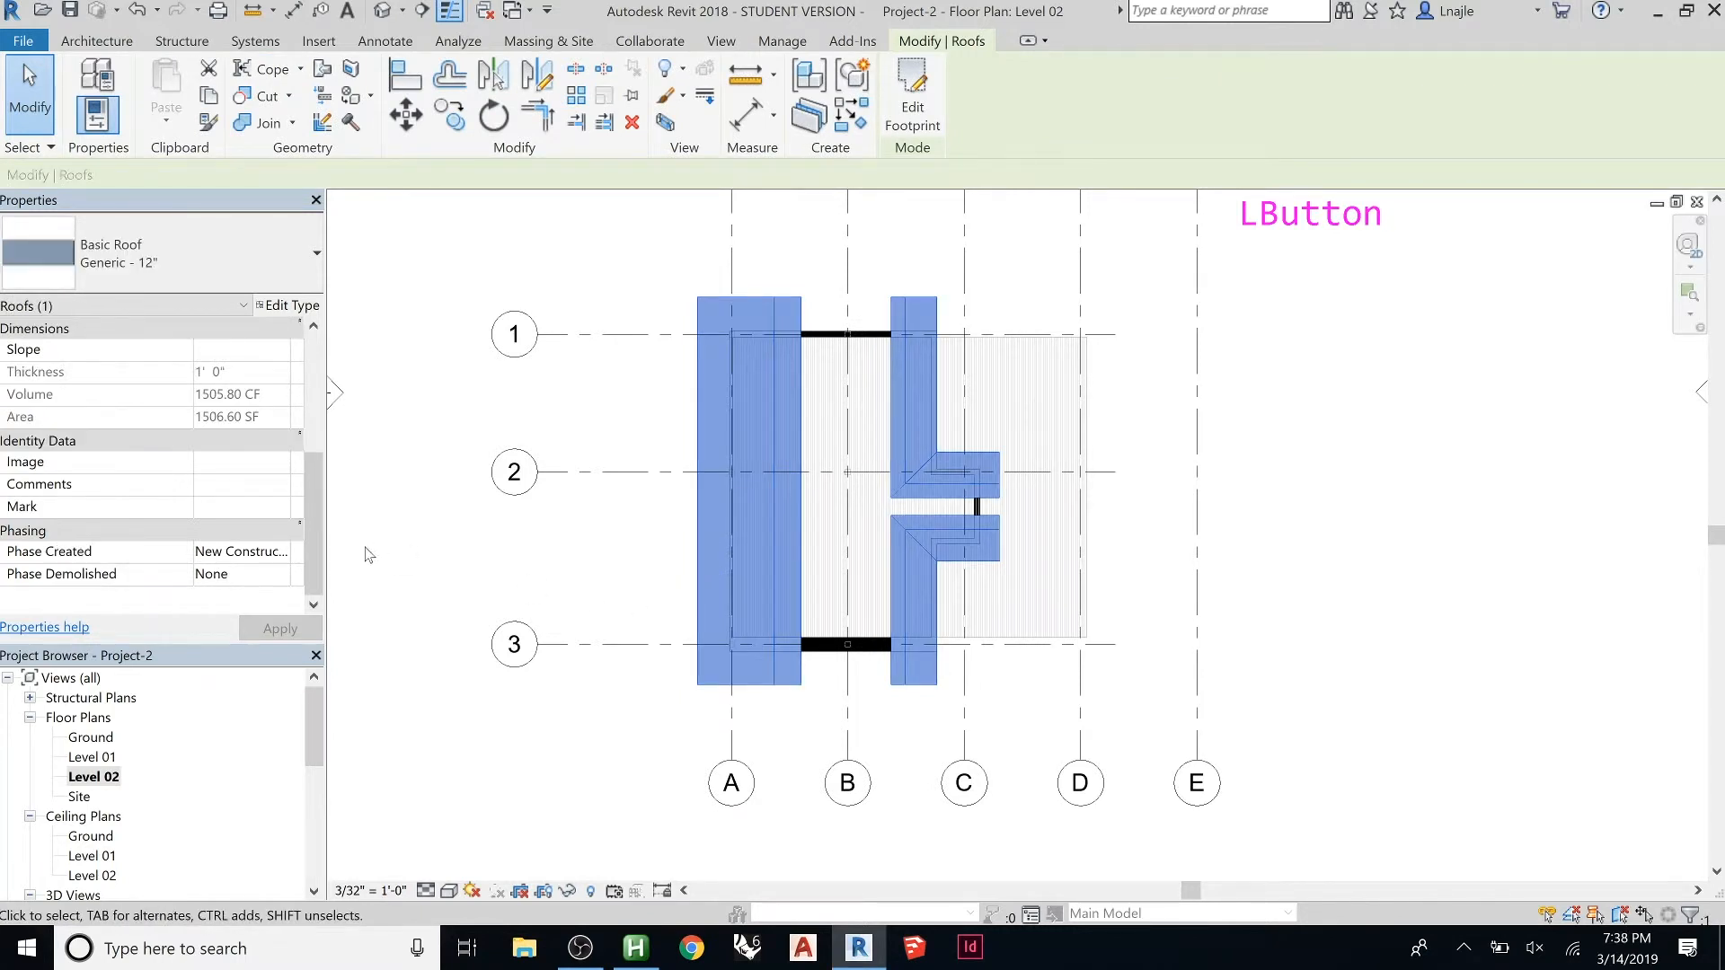
left_click(393, 466)
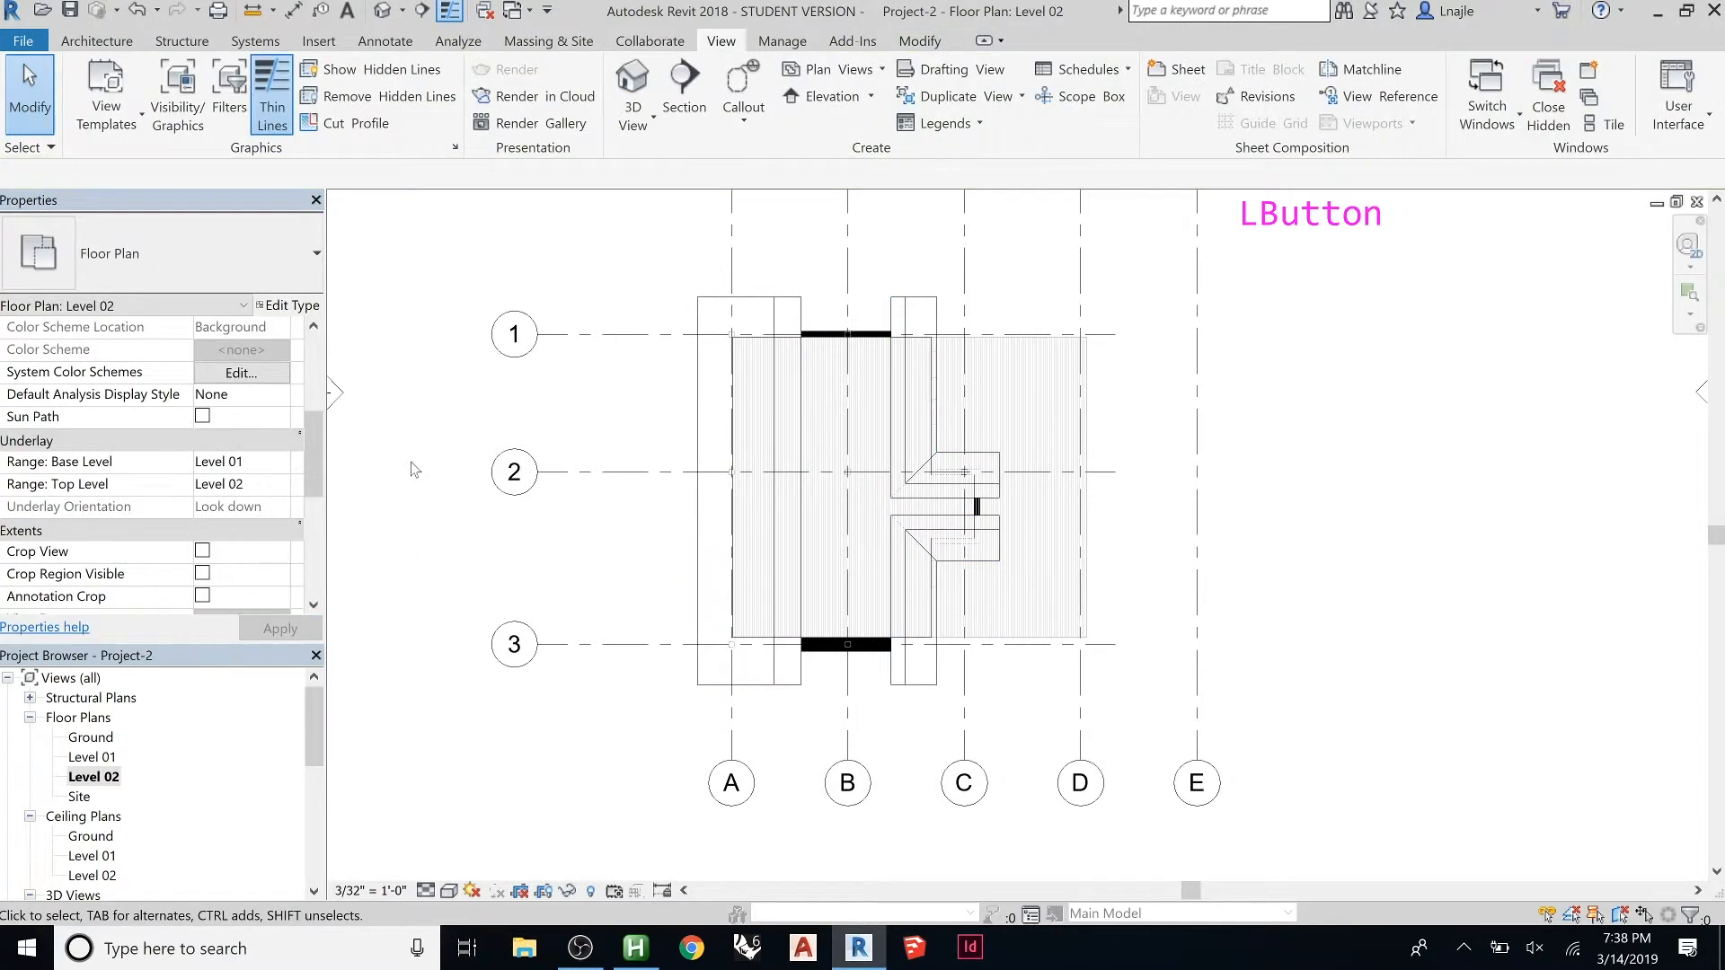
Override the Roofs category's cut pattern with Solid fill in the model graphics overrides of Floor Plan Template 01
scroll(302, 537, "down", 5)
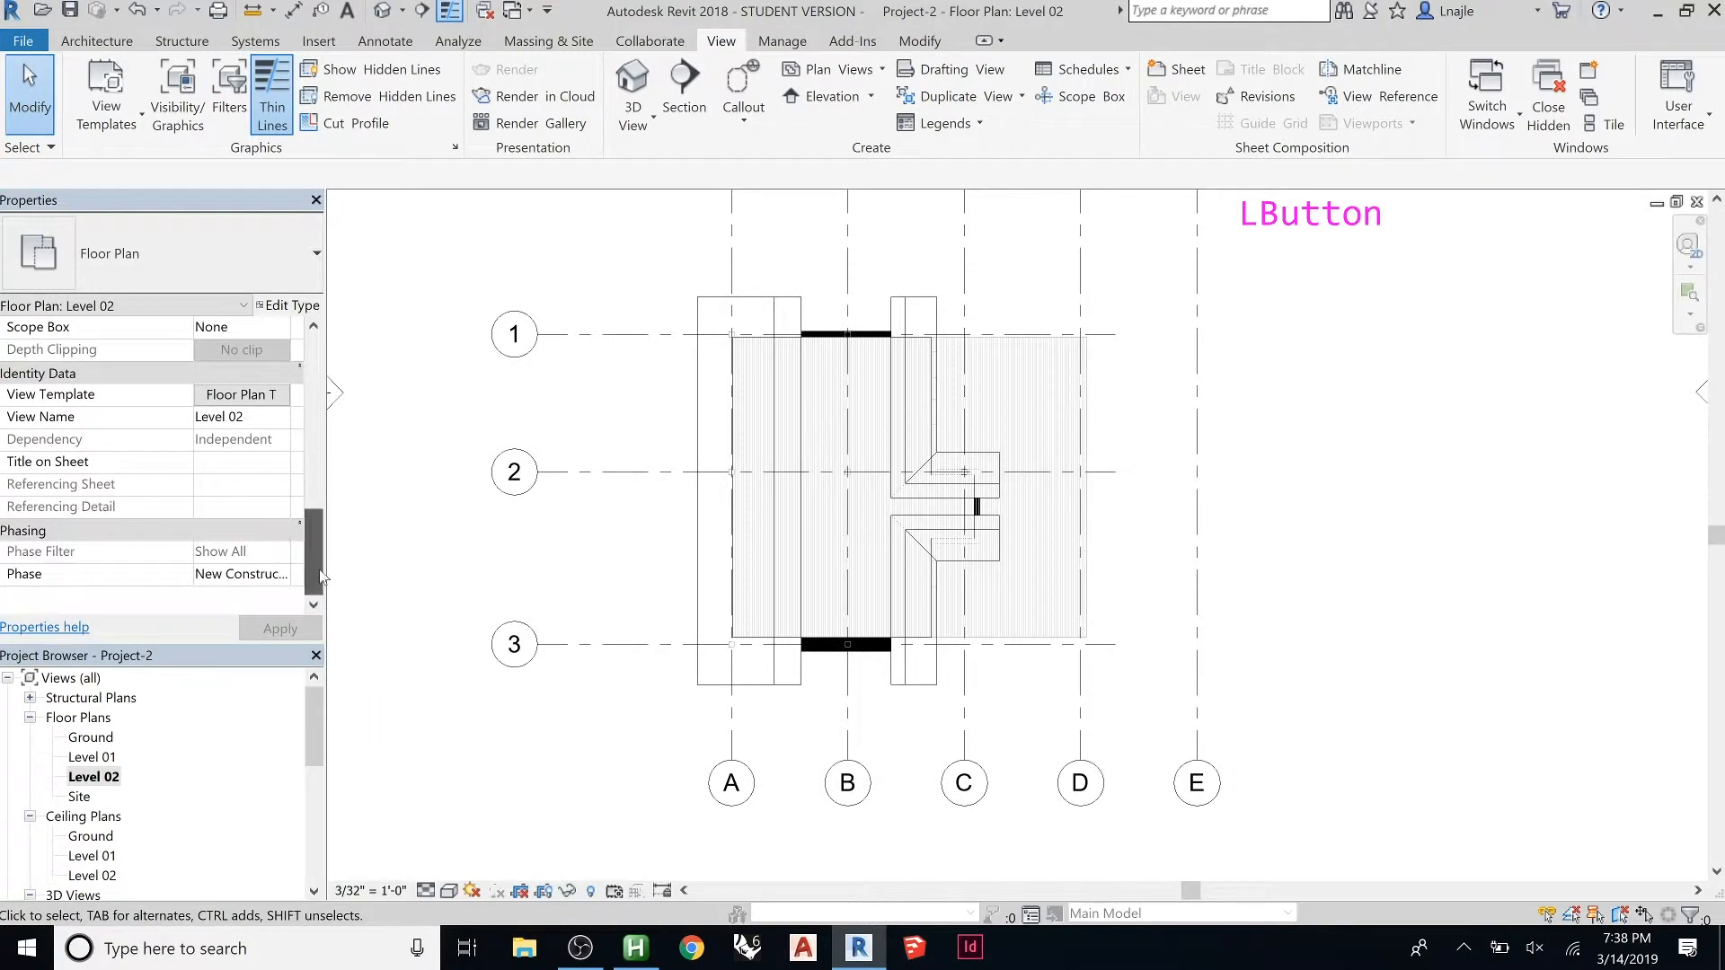
left_click(223, 399)
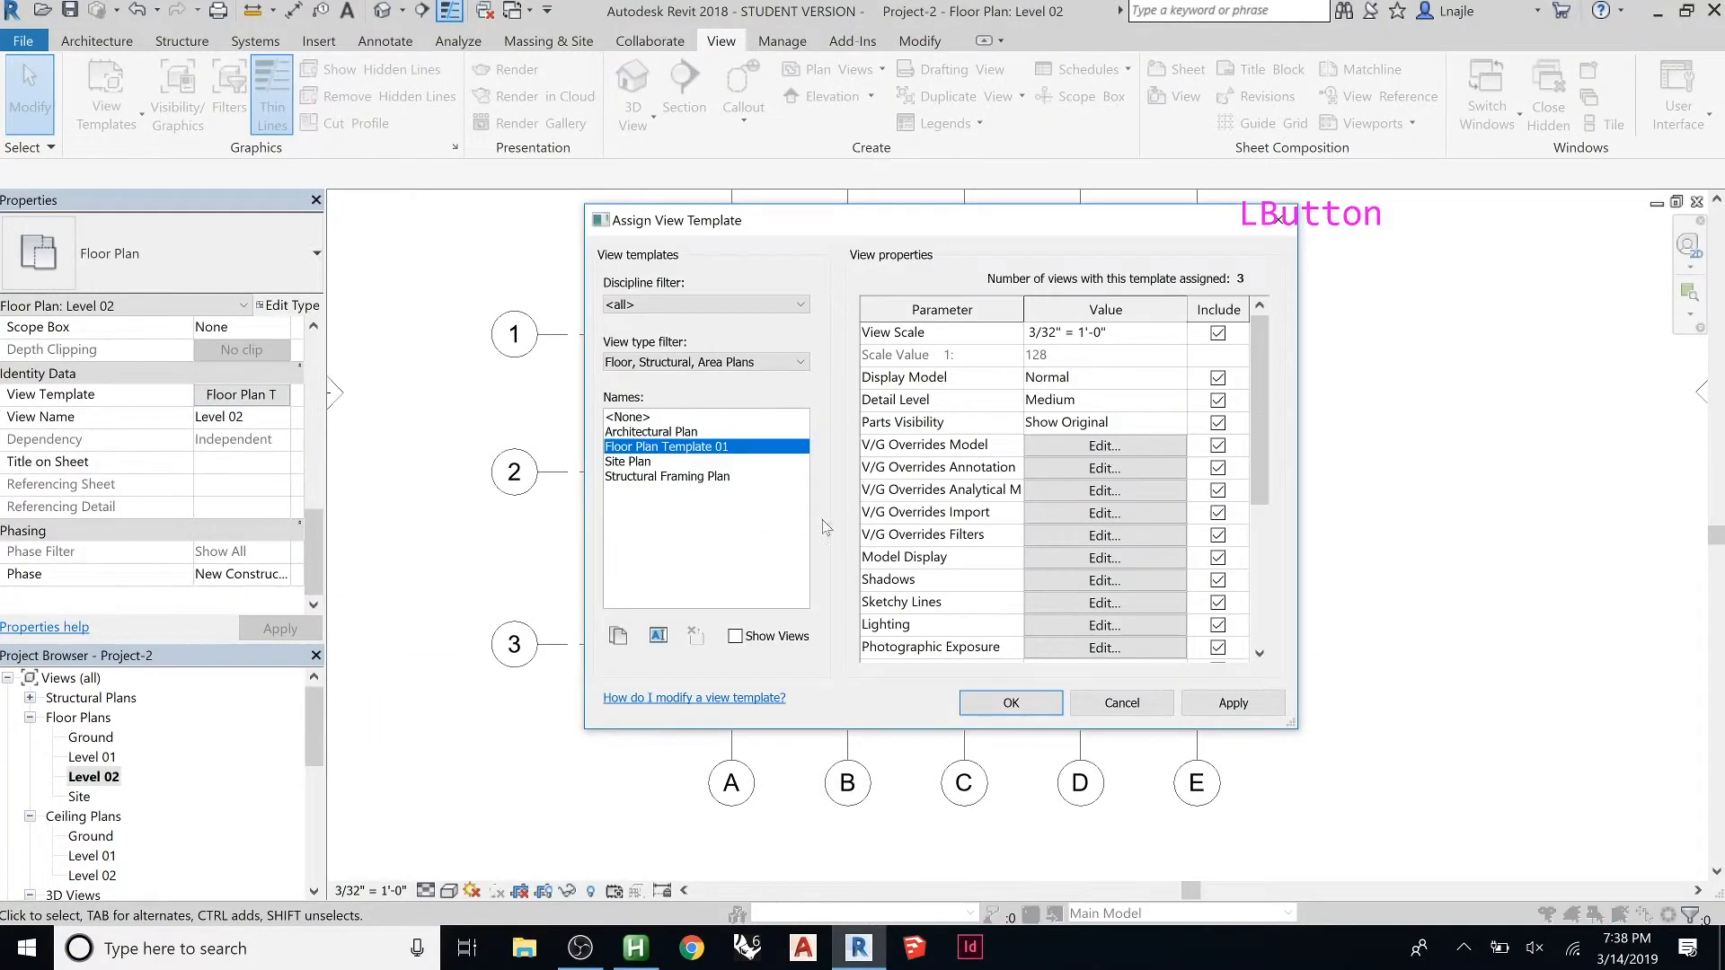
left_click(1055, 447)
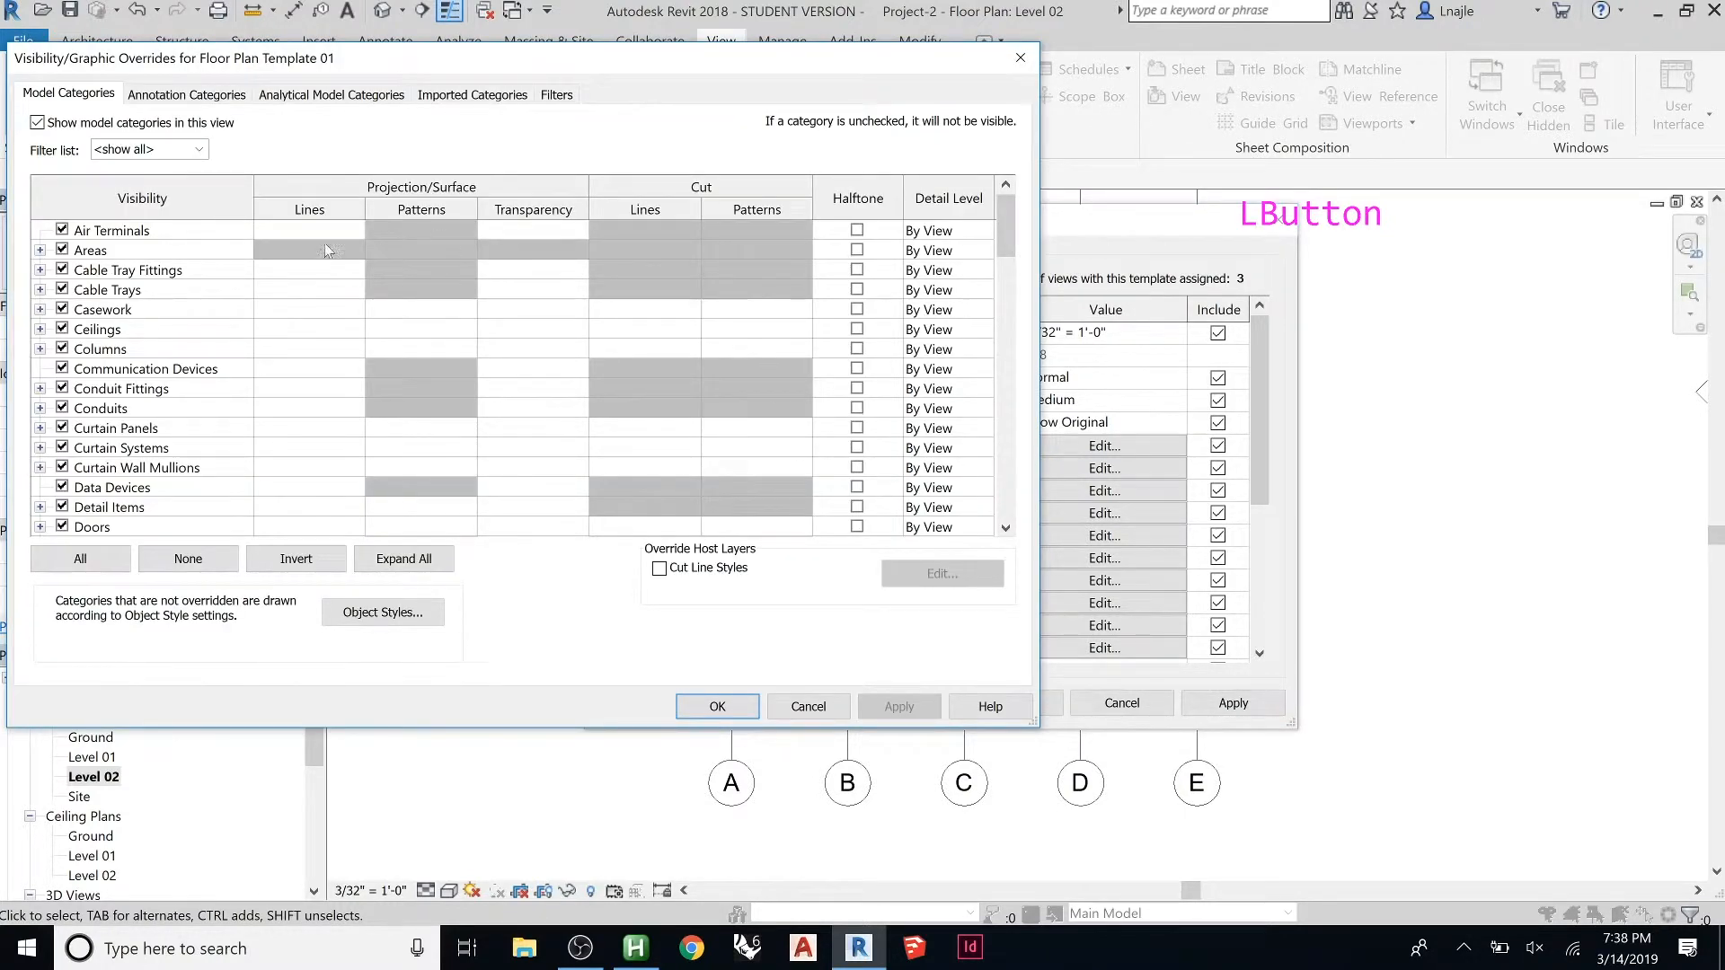
left_click(727, 316)
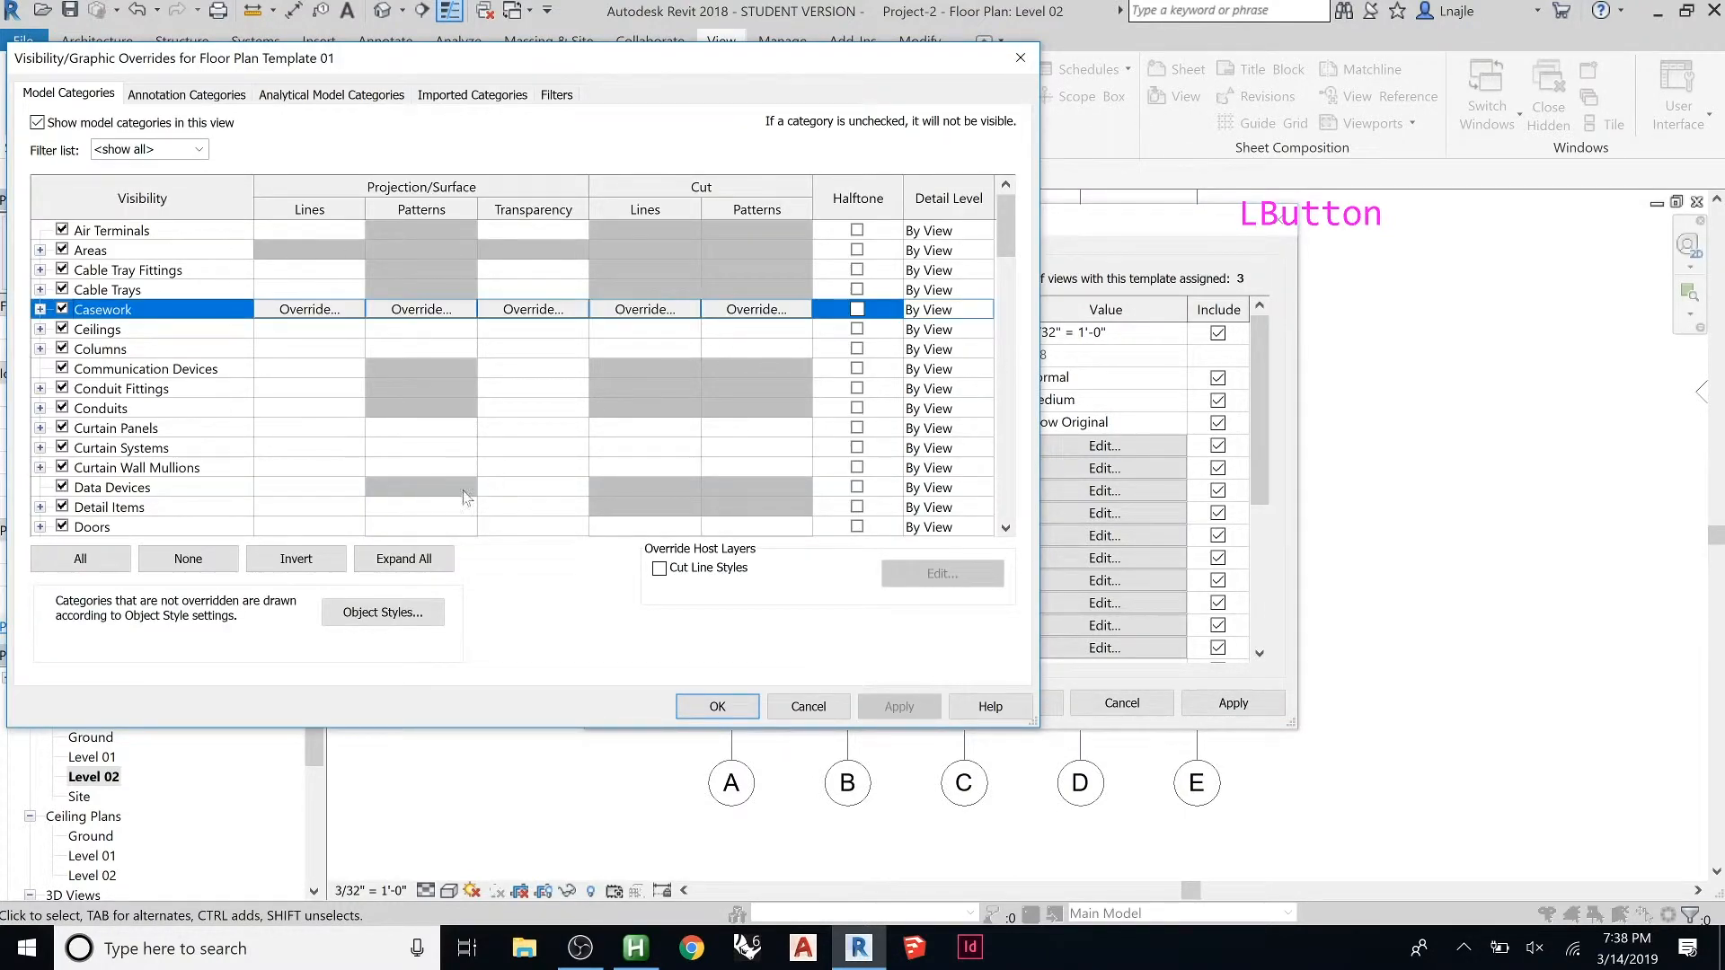
left_click_drag(1011, 243, 1002, 412)
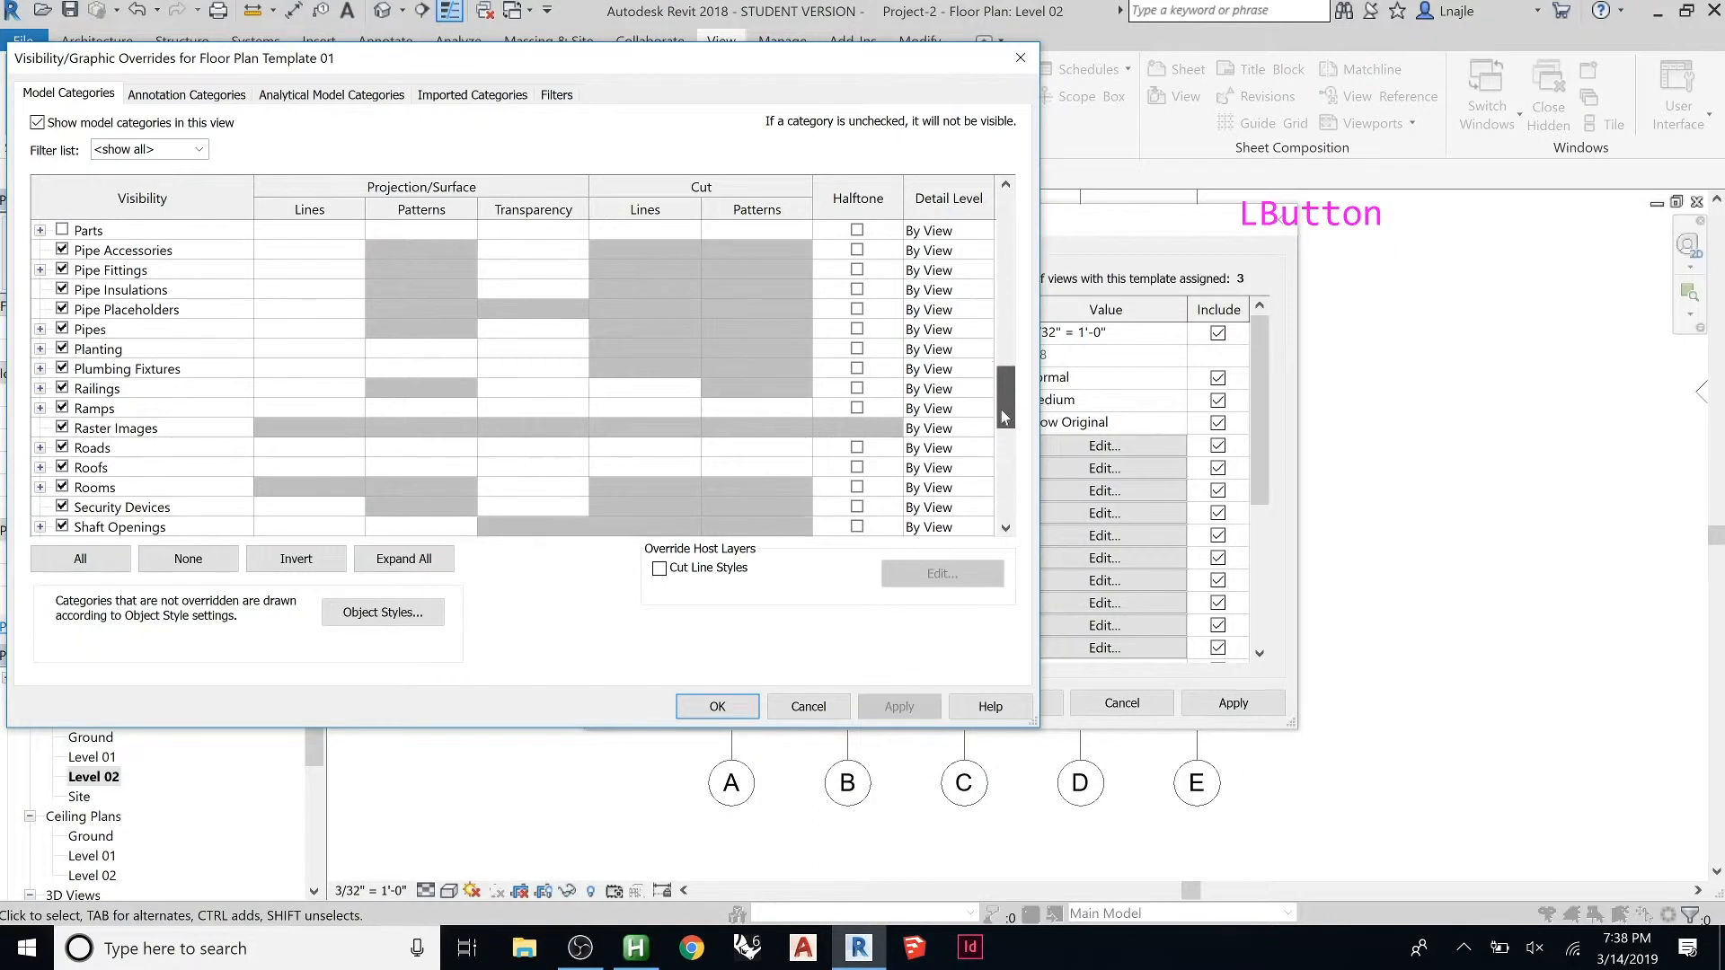
left_click(127, 470)
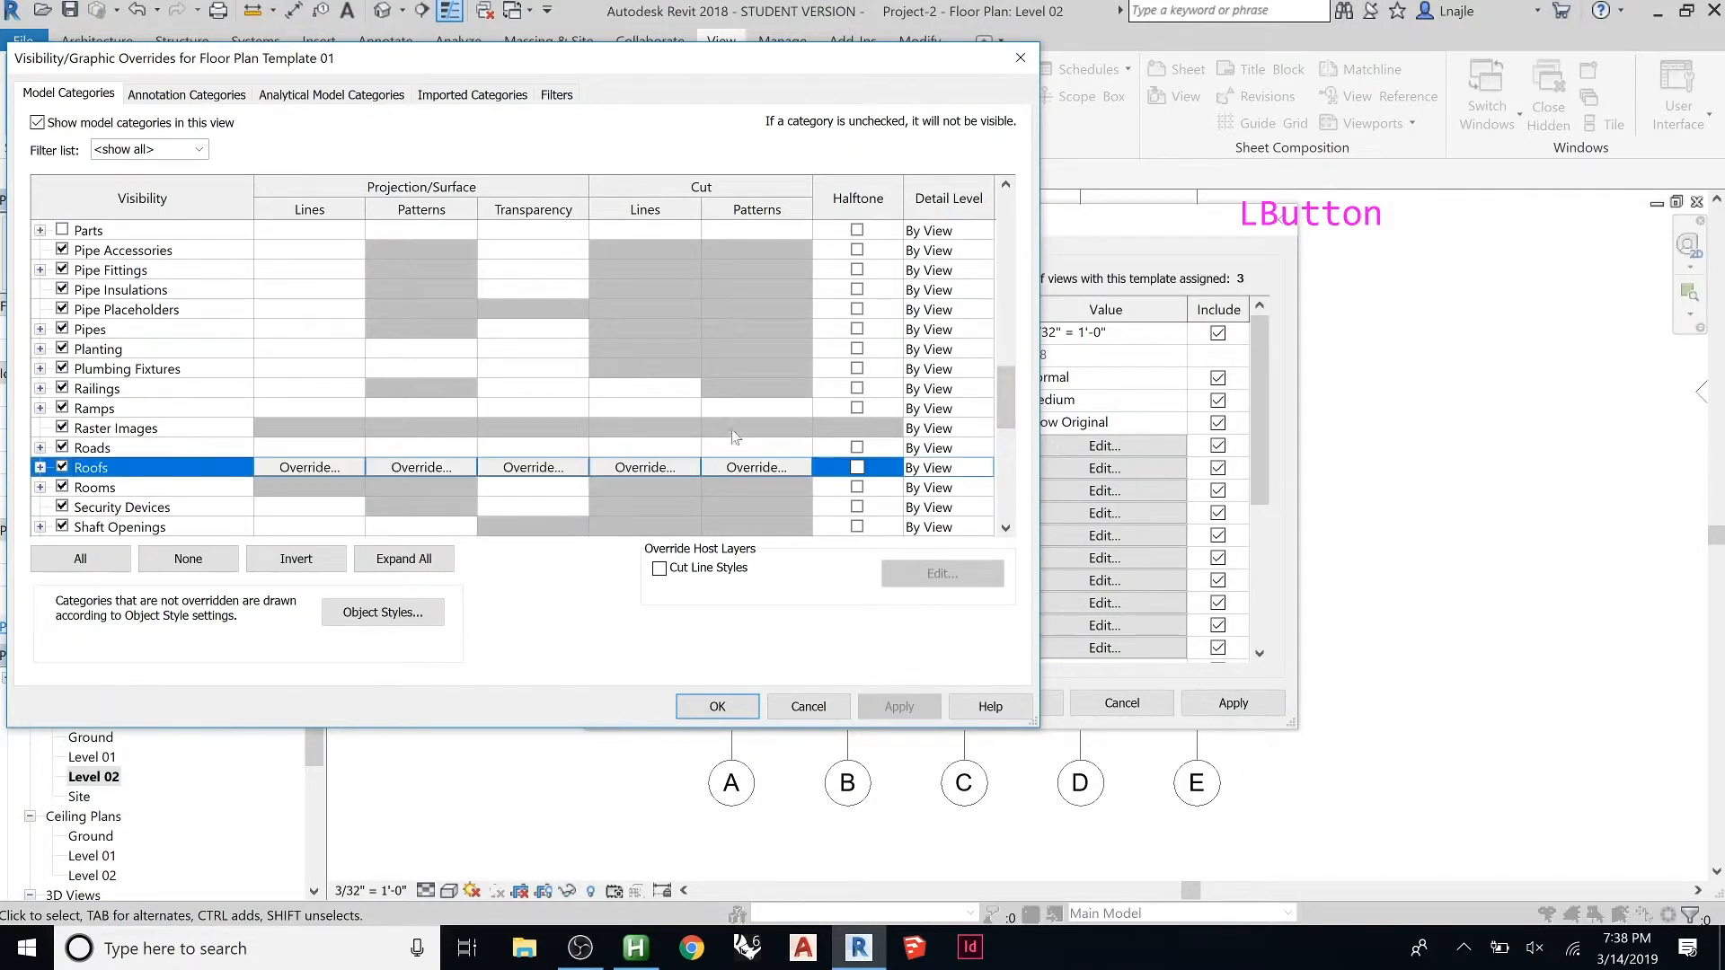
left_click(744, 467)
left_click(647, 417)
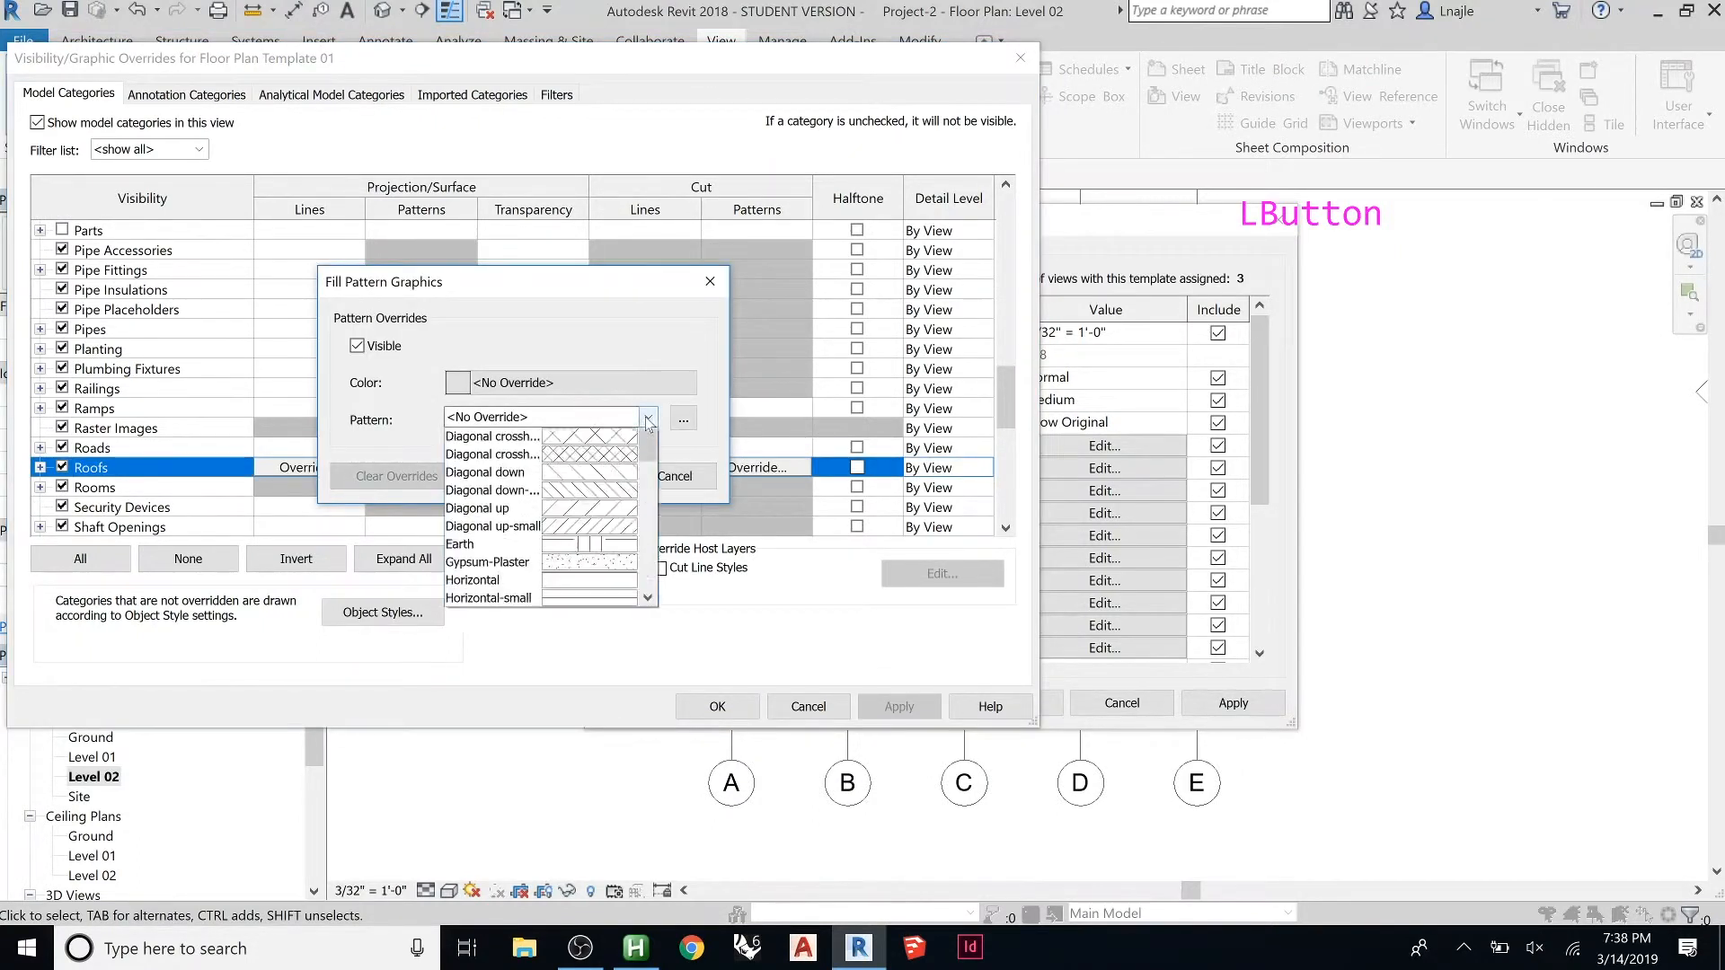
left_click_drag(647, 458, 649, 574)
left_click(601, 563)
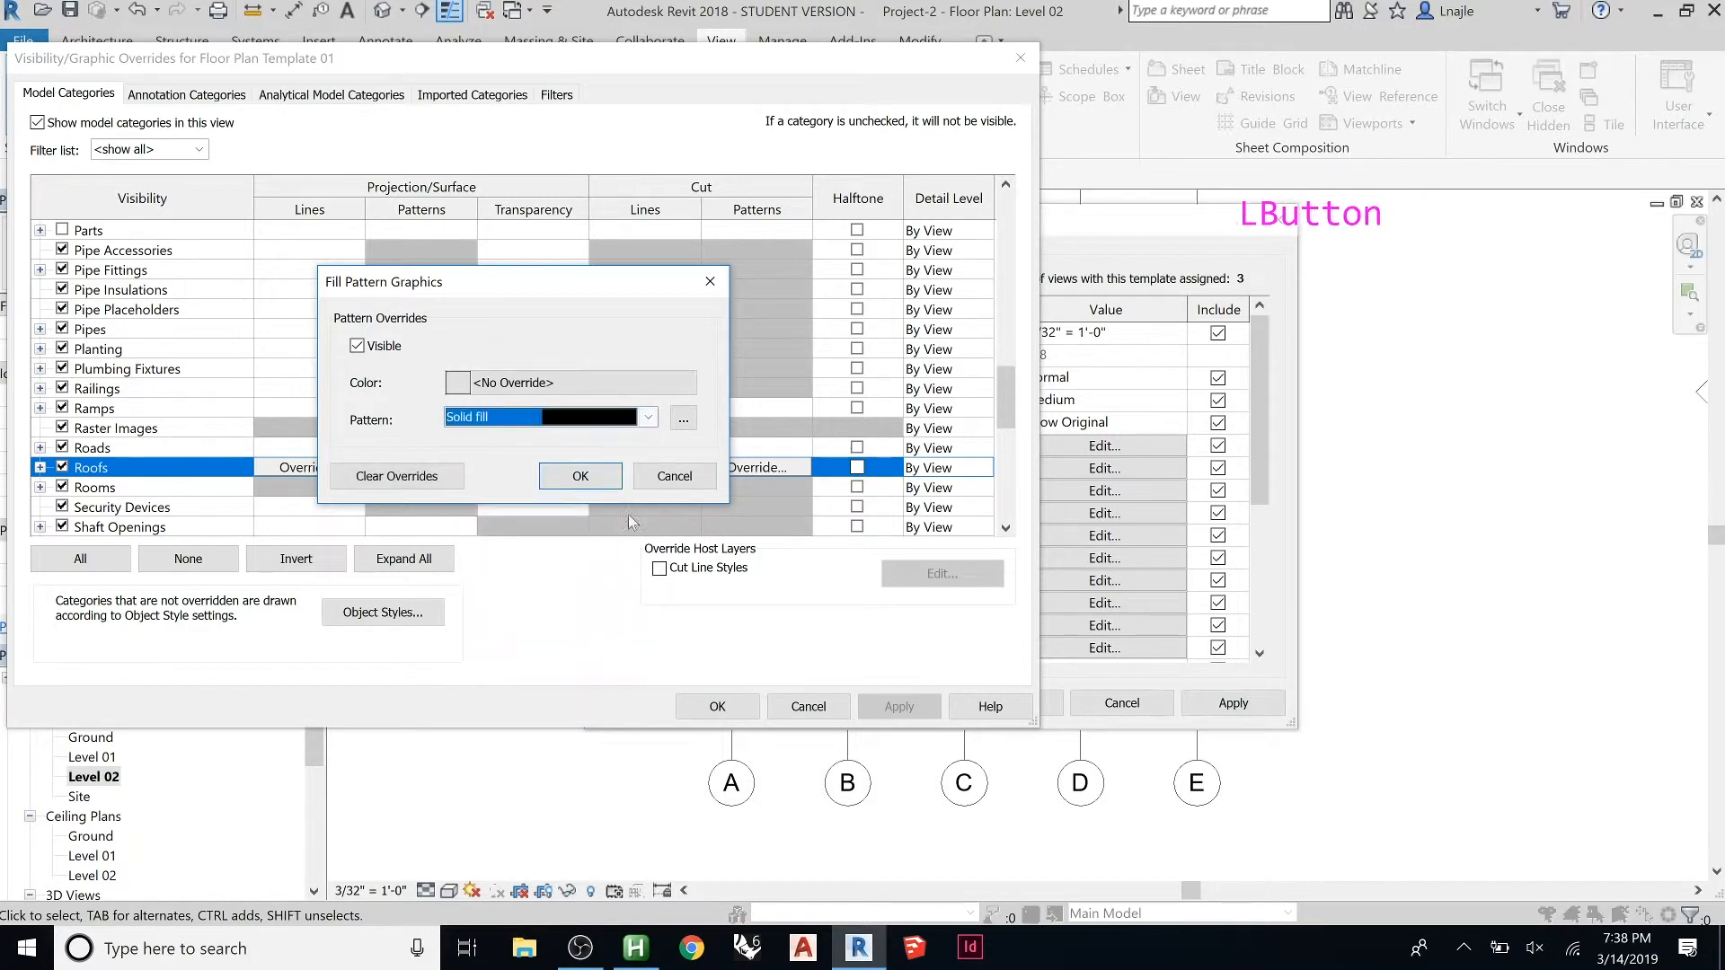
left_click(590, 479)
left_click(730, 705)
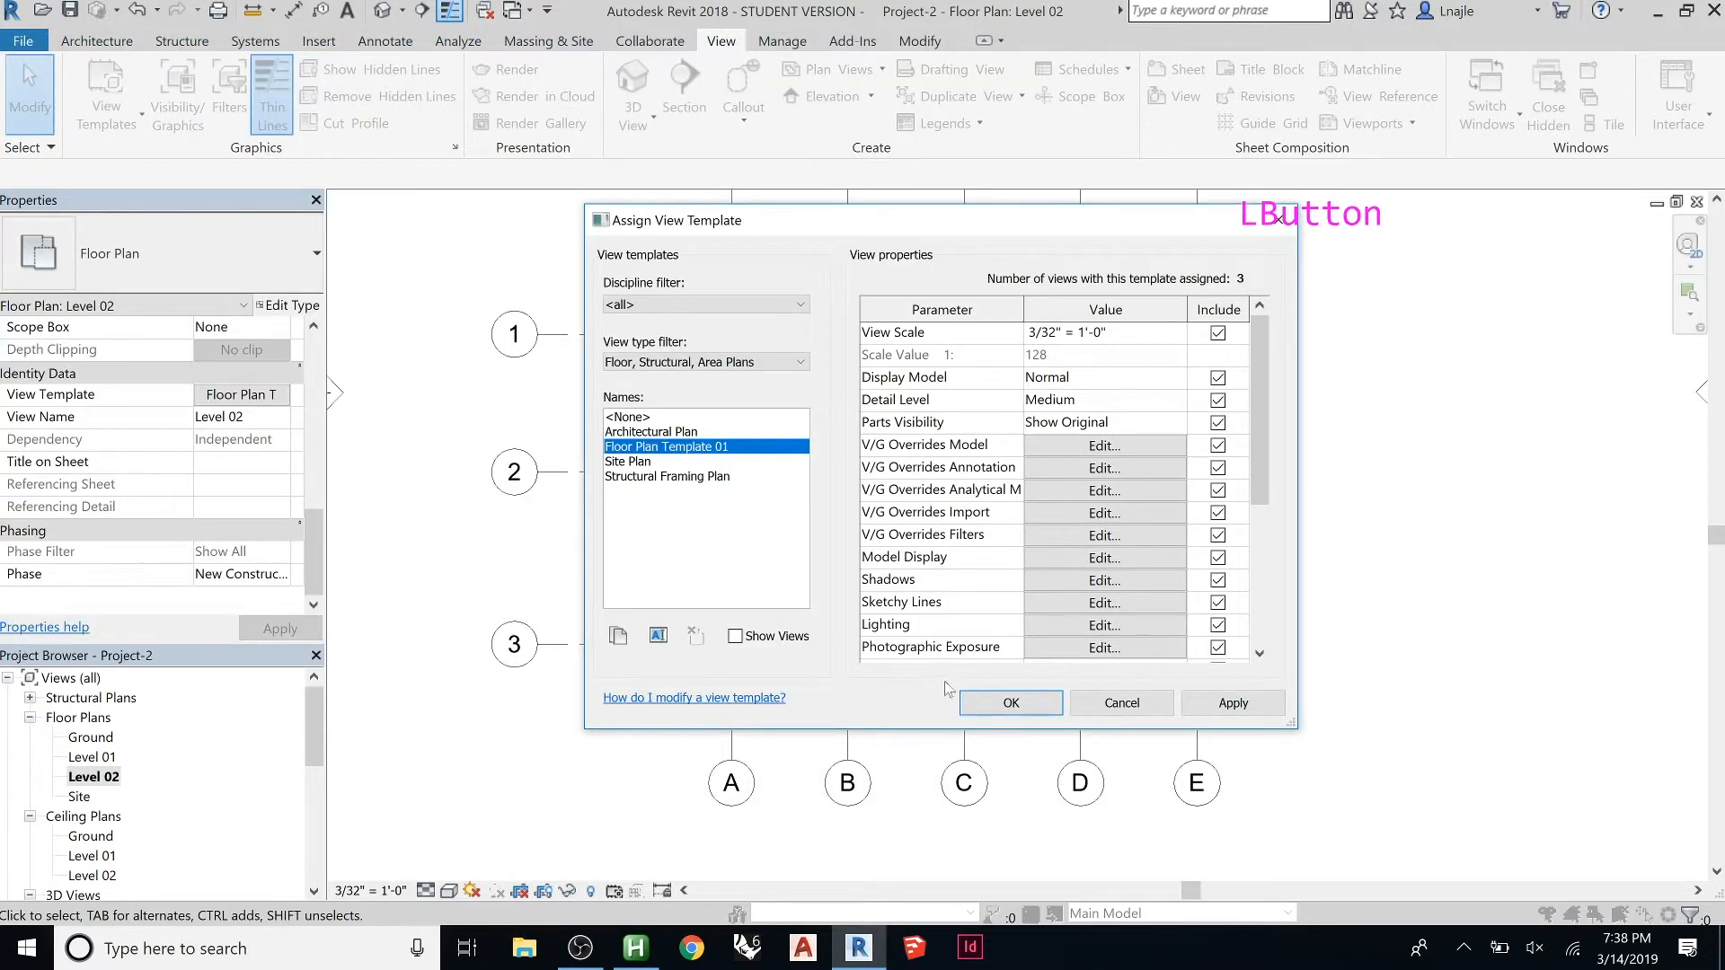
left_click(980, 706)
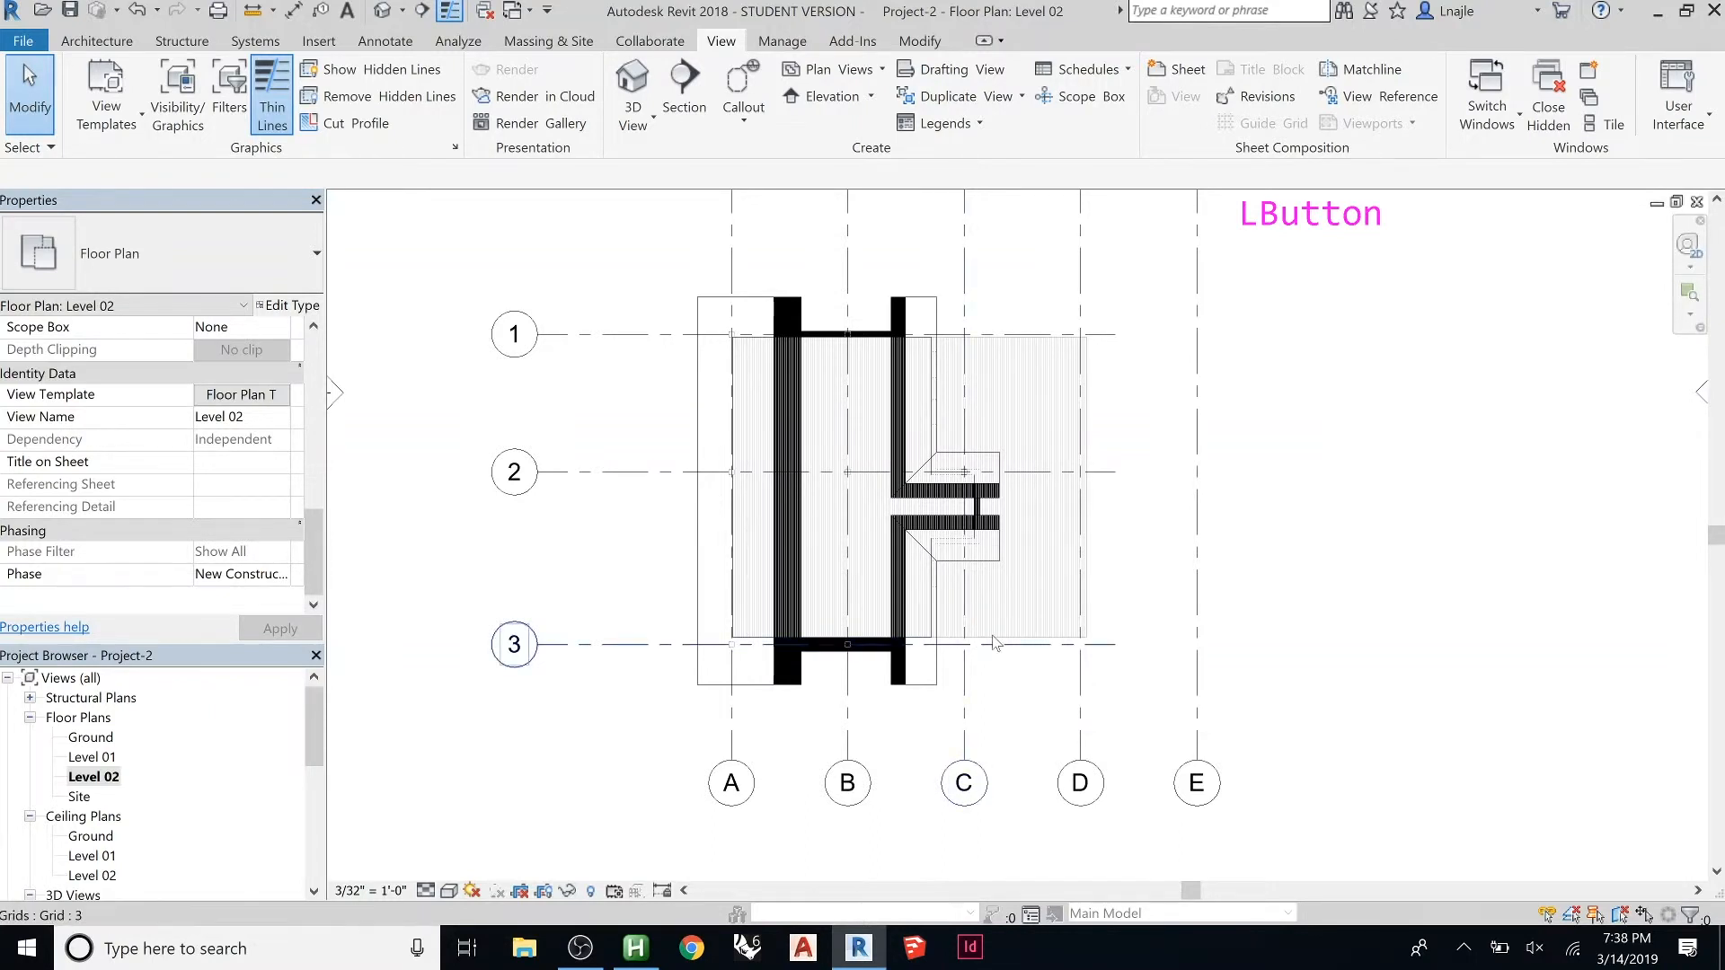
Examine the overlapping walls, floor edge and grid line along grid 3 in the Level 02 plan
scroll(880, 629, "up", 5)
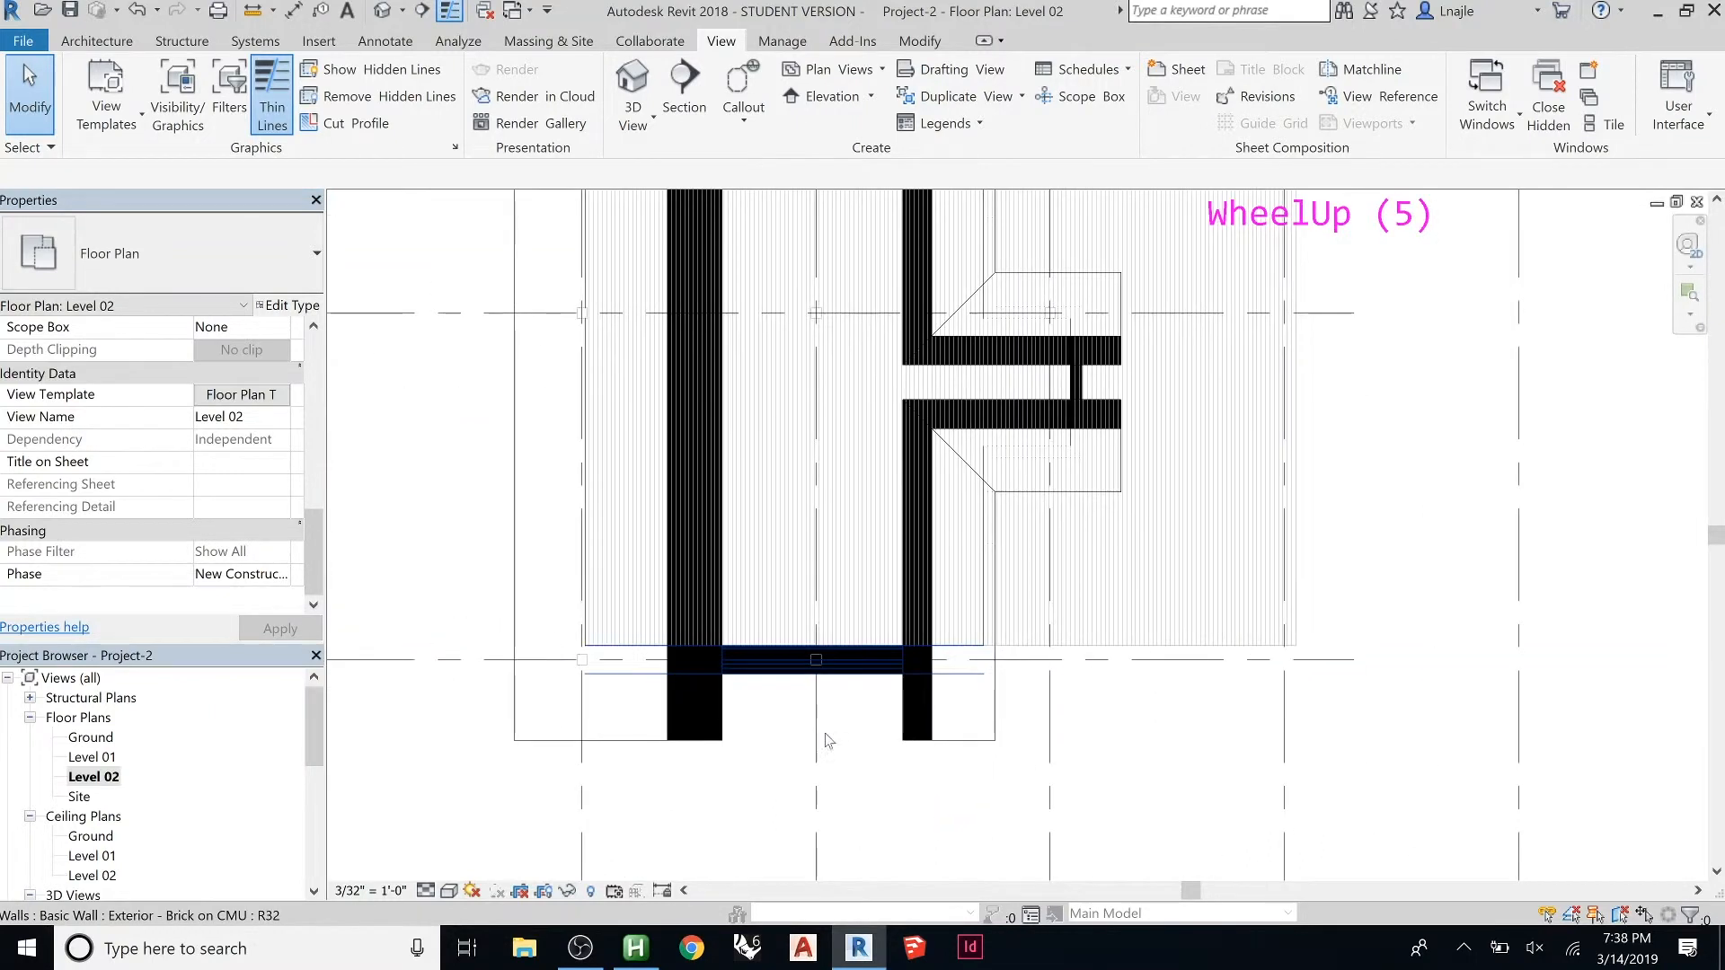
key("Tab")
key("Tab")
key("Tab")
key("Tab")
key("Tab")
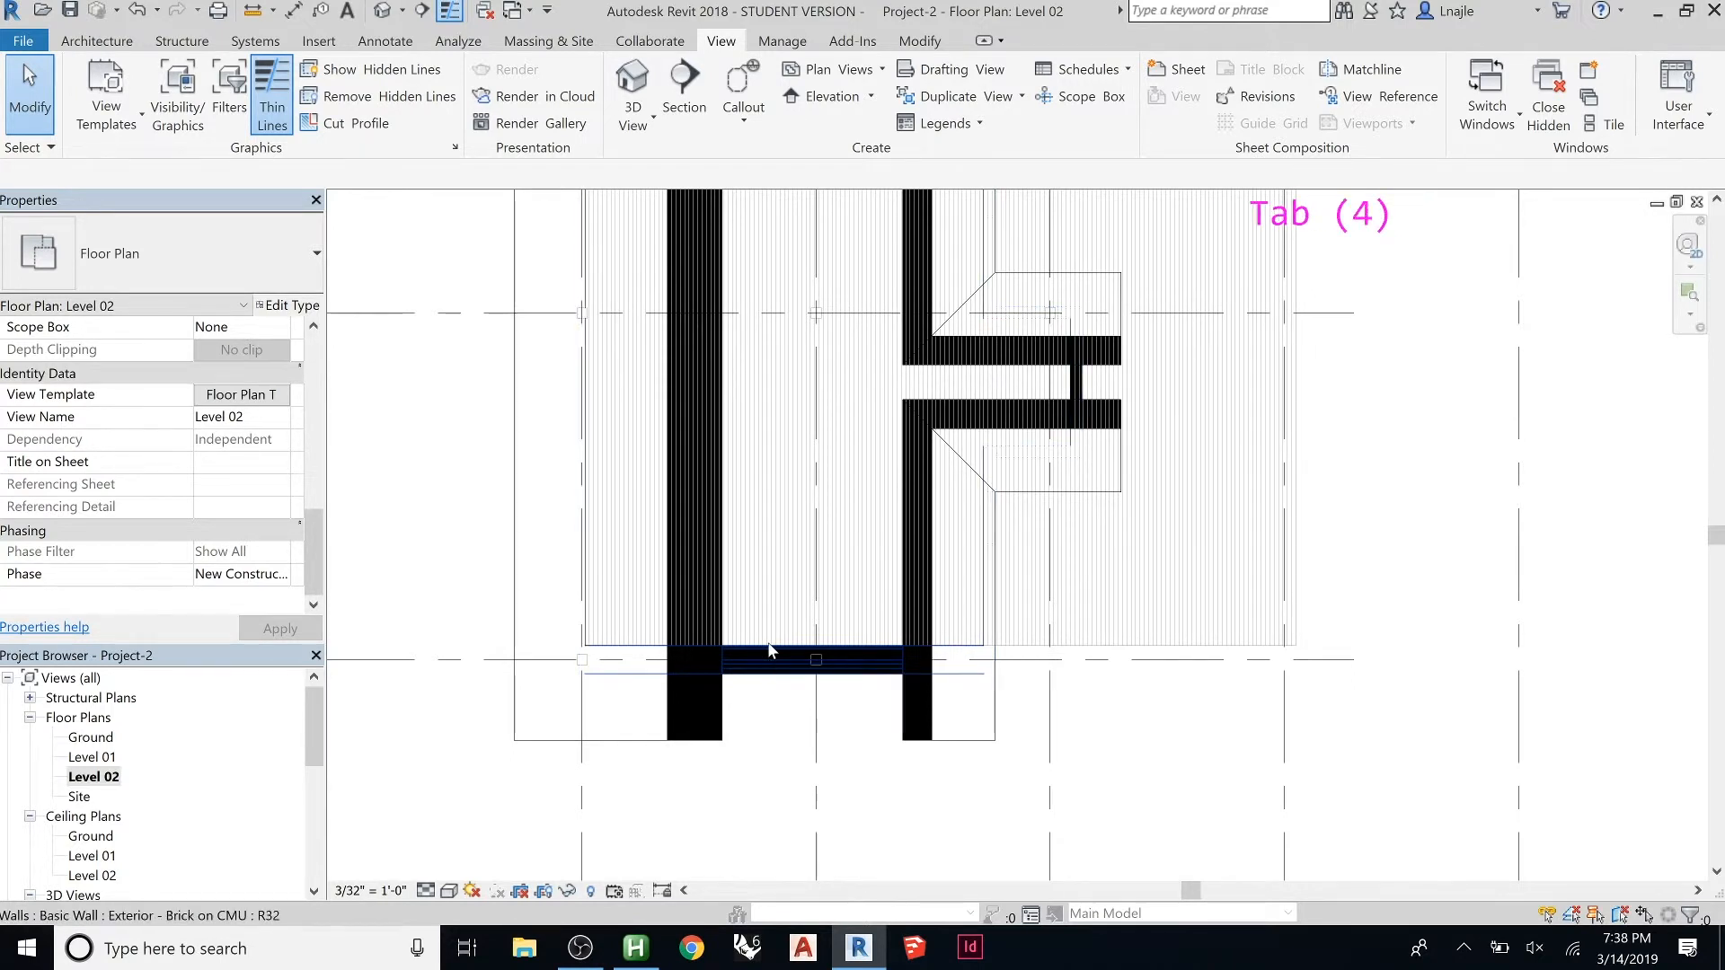
left_click(770, 649)
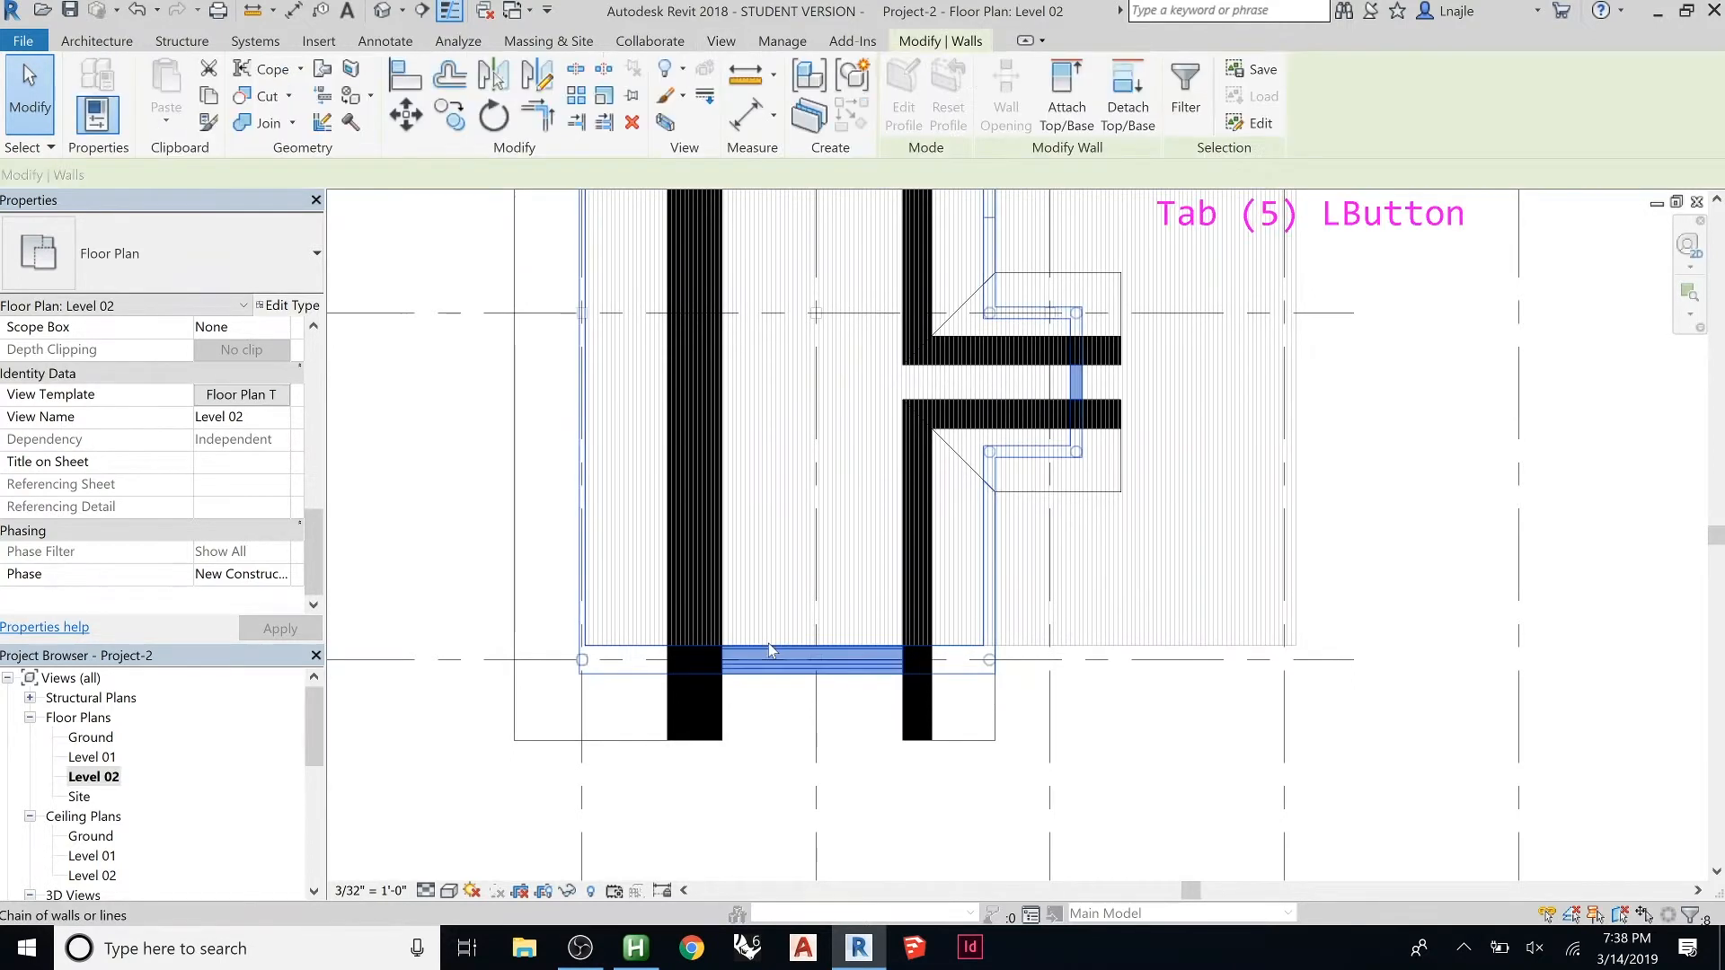
key("Tab")
key("Tab")
left_click(1116, 649)
key("Tab")
left_click(1136, 649)
left_click(1136, 649)
key("Tab")
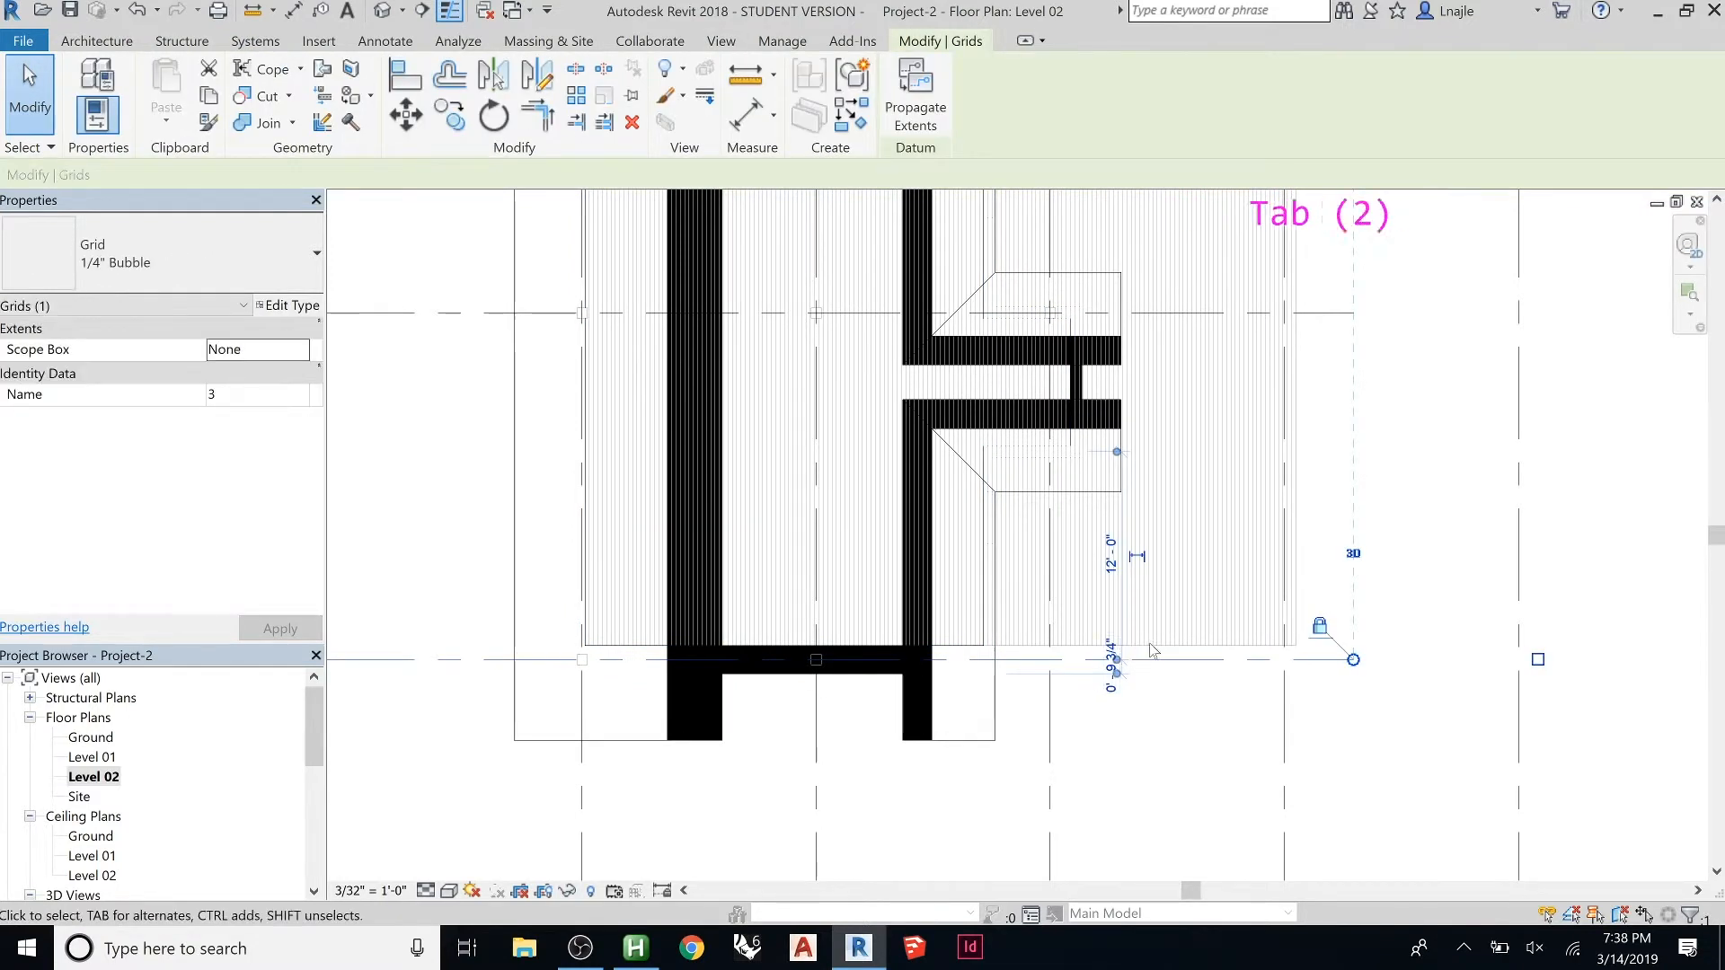
key("Tab")
left_click(1153, 649)
key("Tab")
key("Tab")
key("Tab")
Set the underlay base level of the Level 02 floor plan to None
left_click_drag(318, 409, 321, 501)
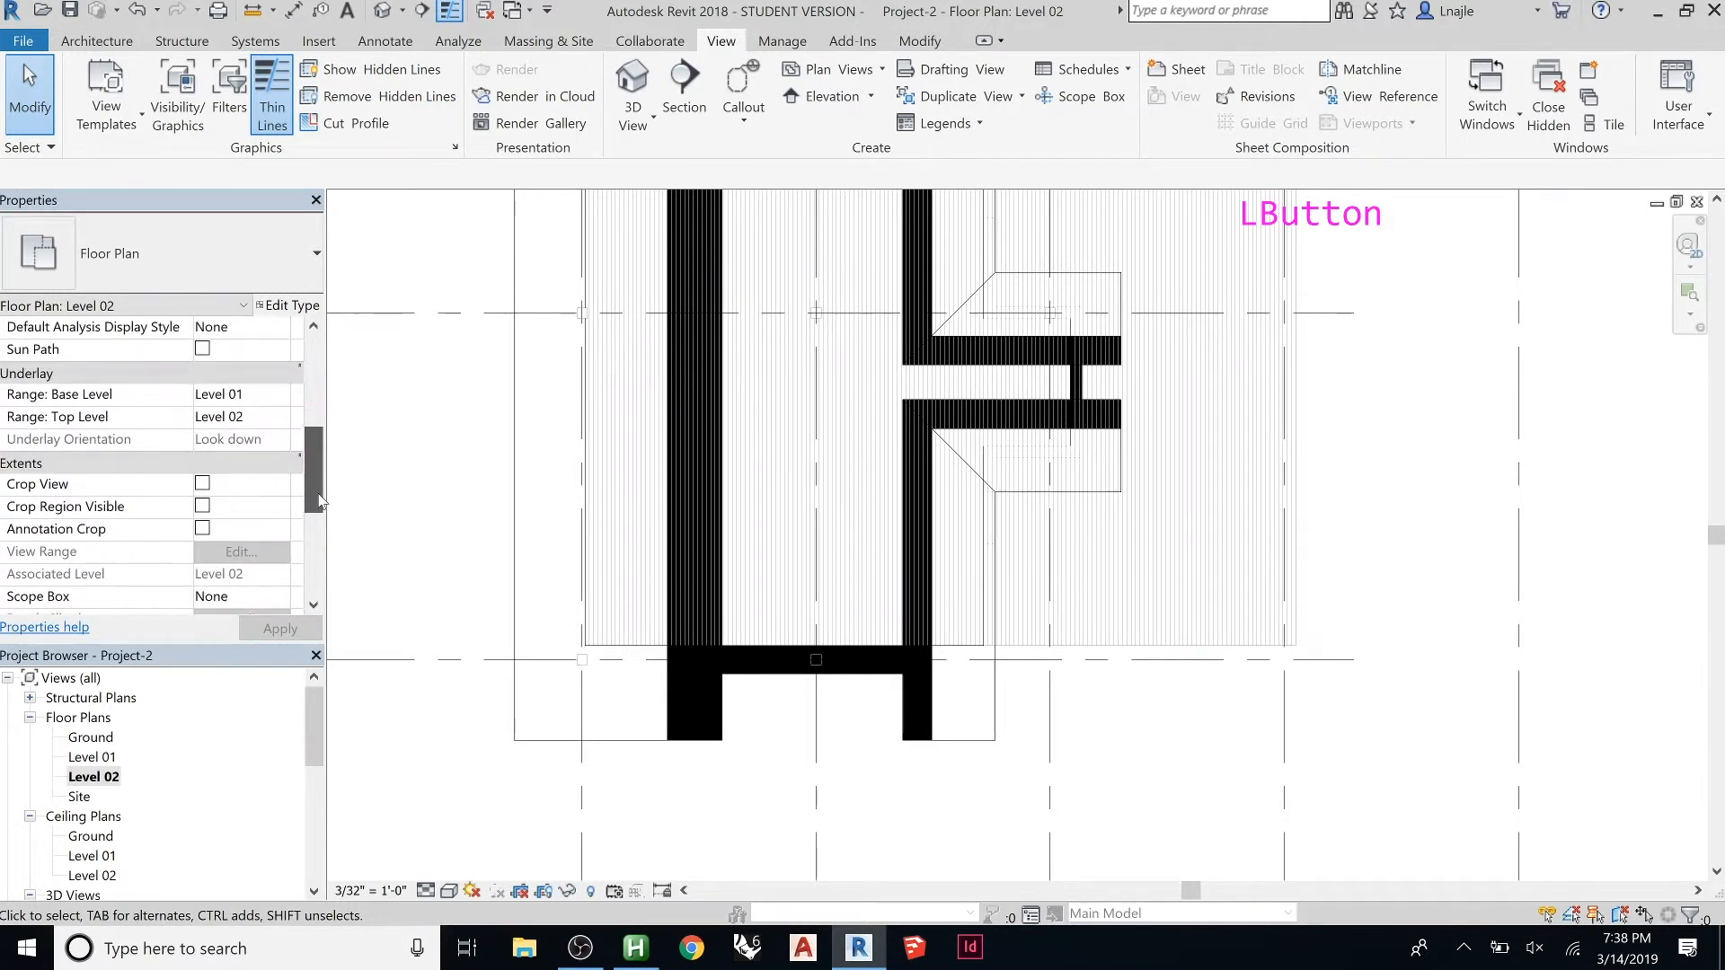
left_click(266, 417)
left_click(280, 416)
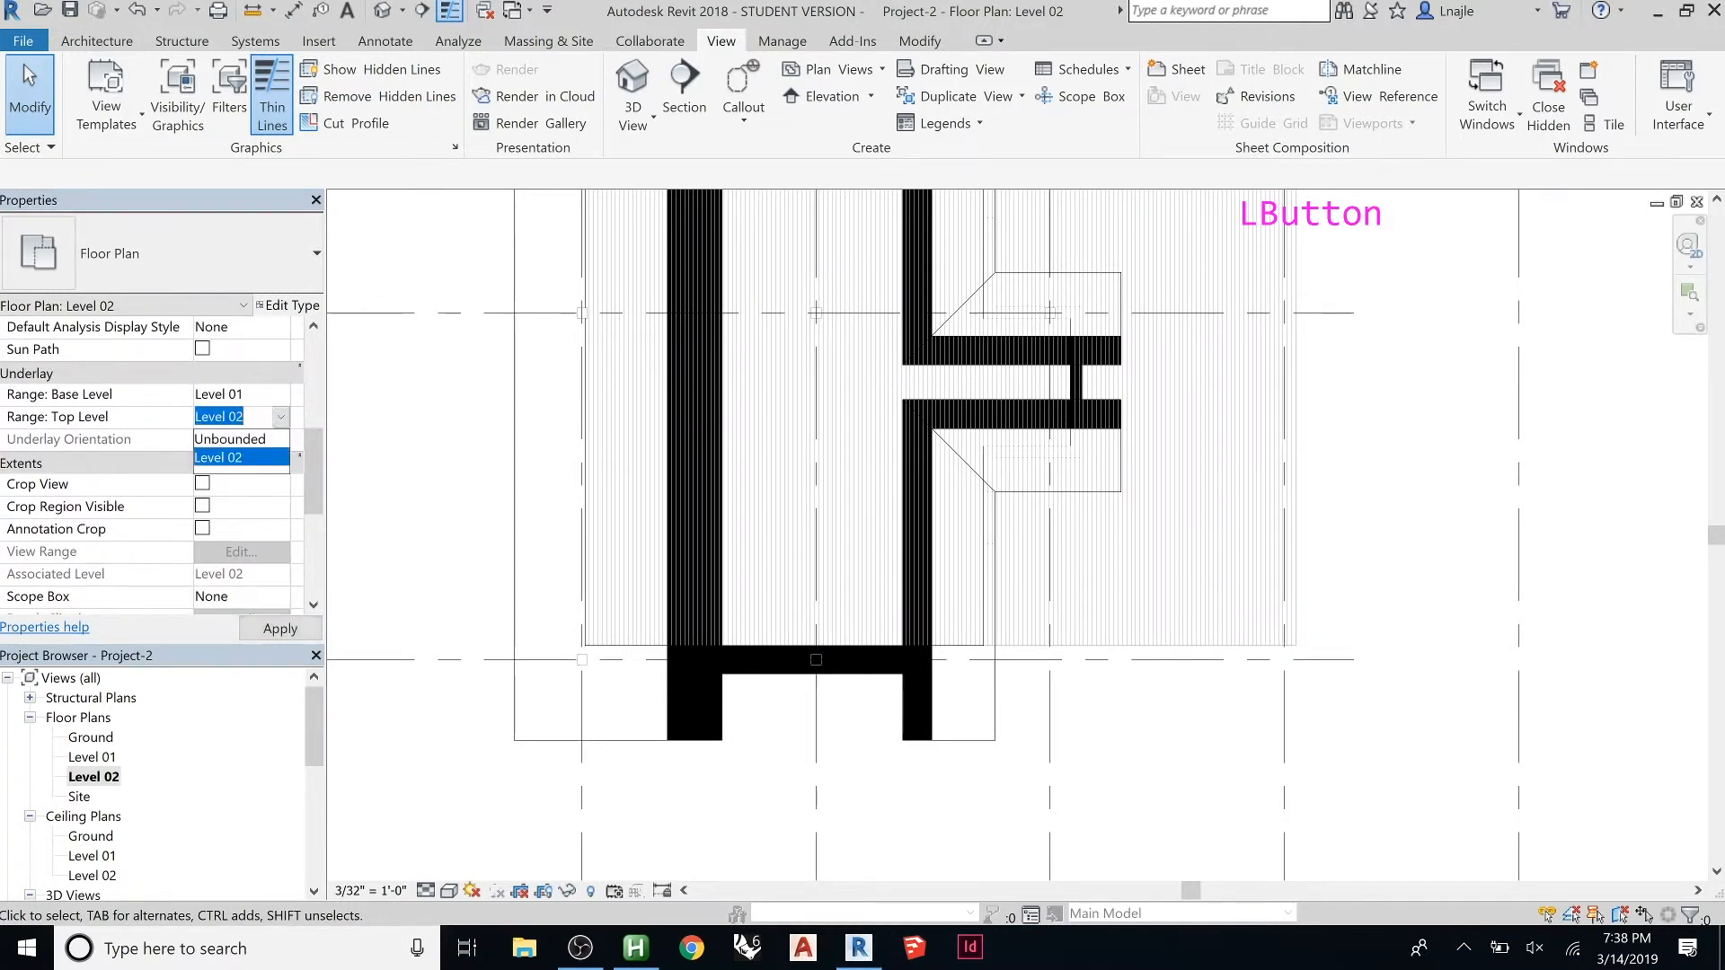
left_click(284, 417)
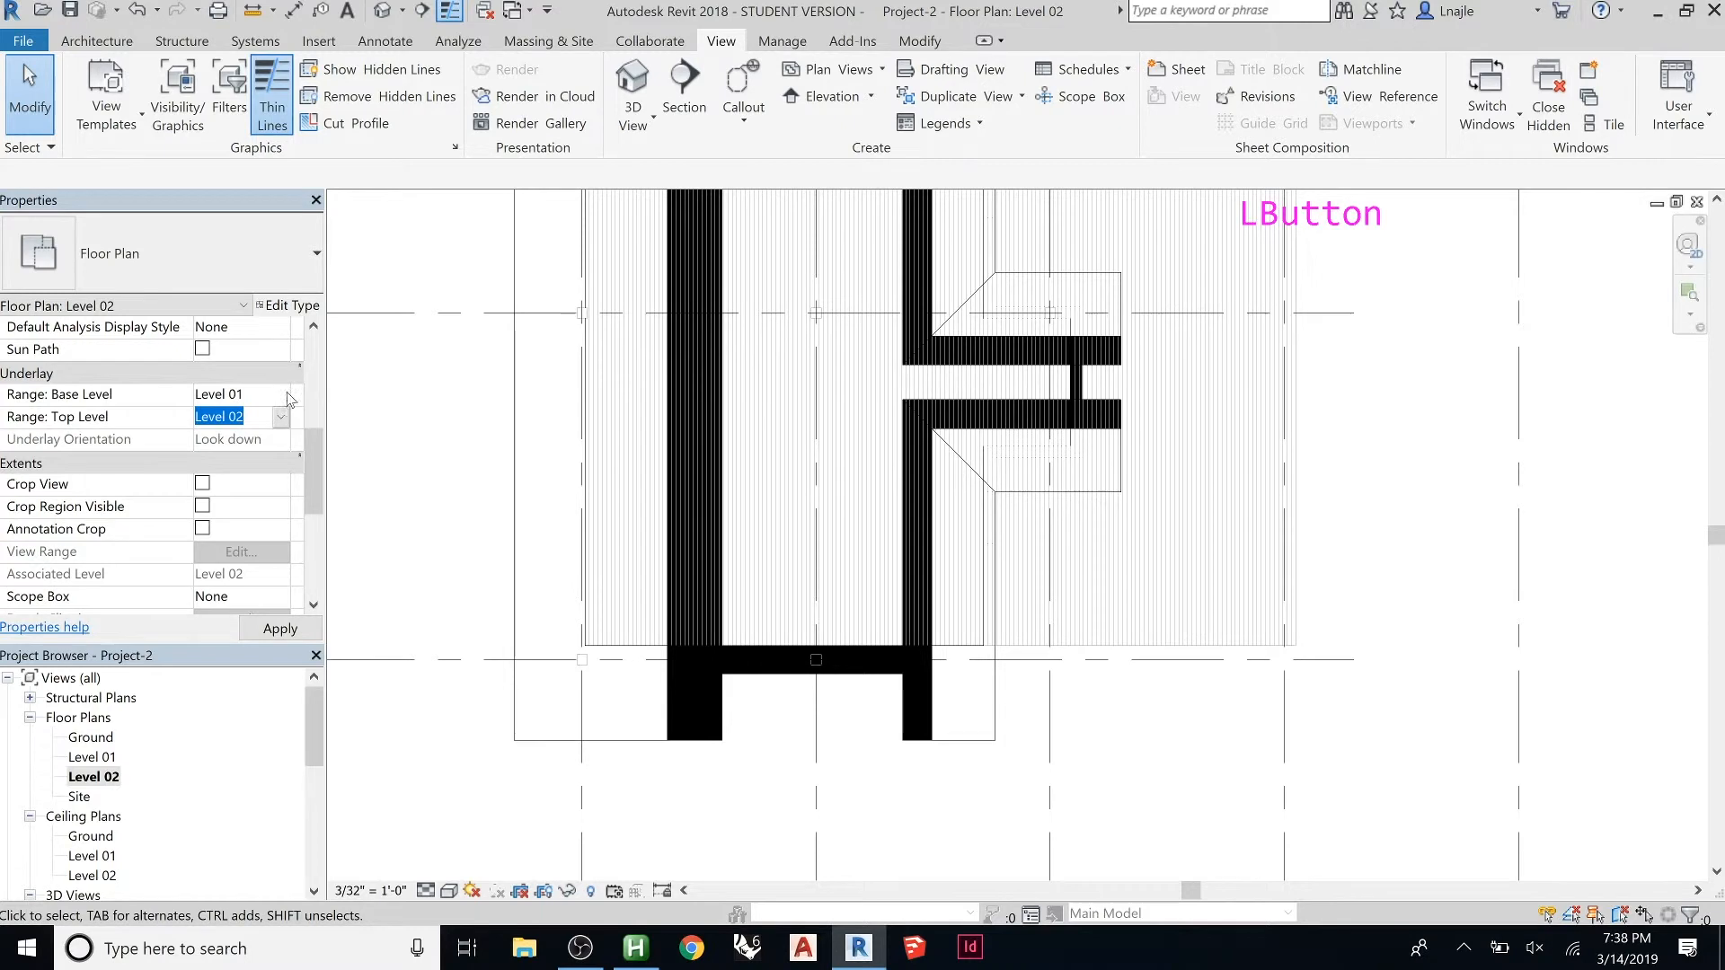
left_click(281, 394)
left_click(214, 417)
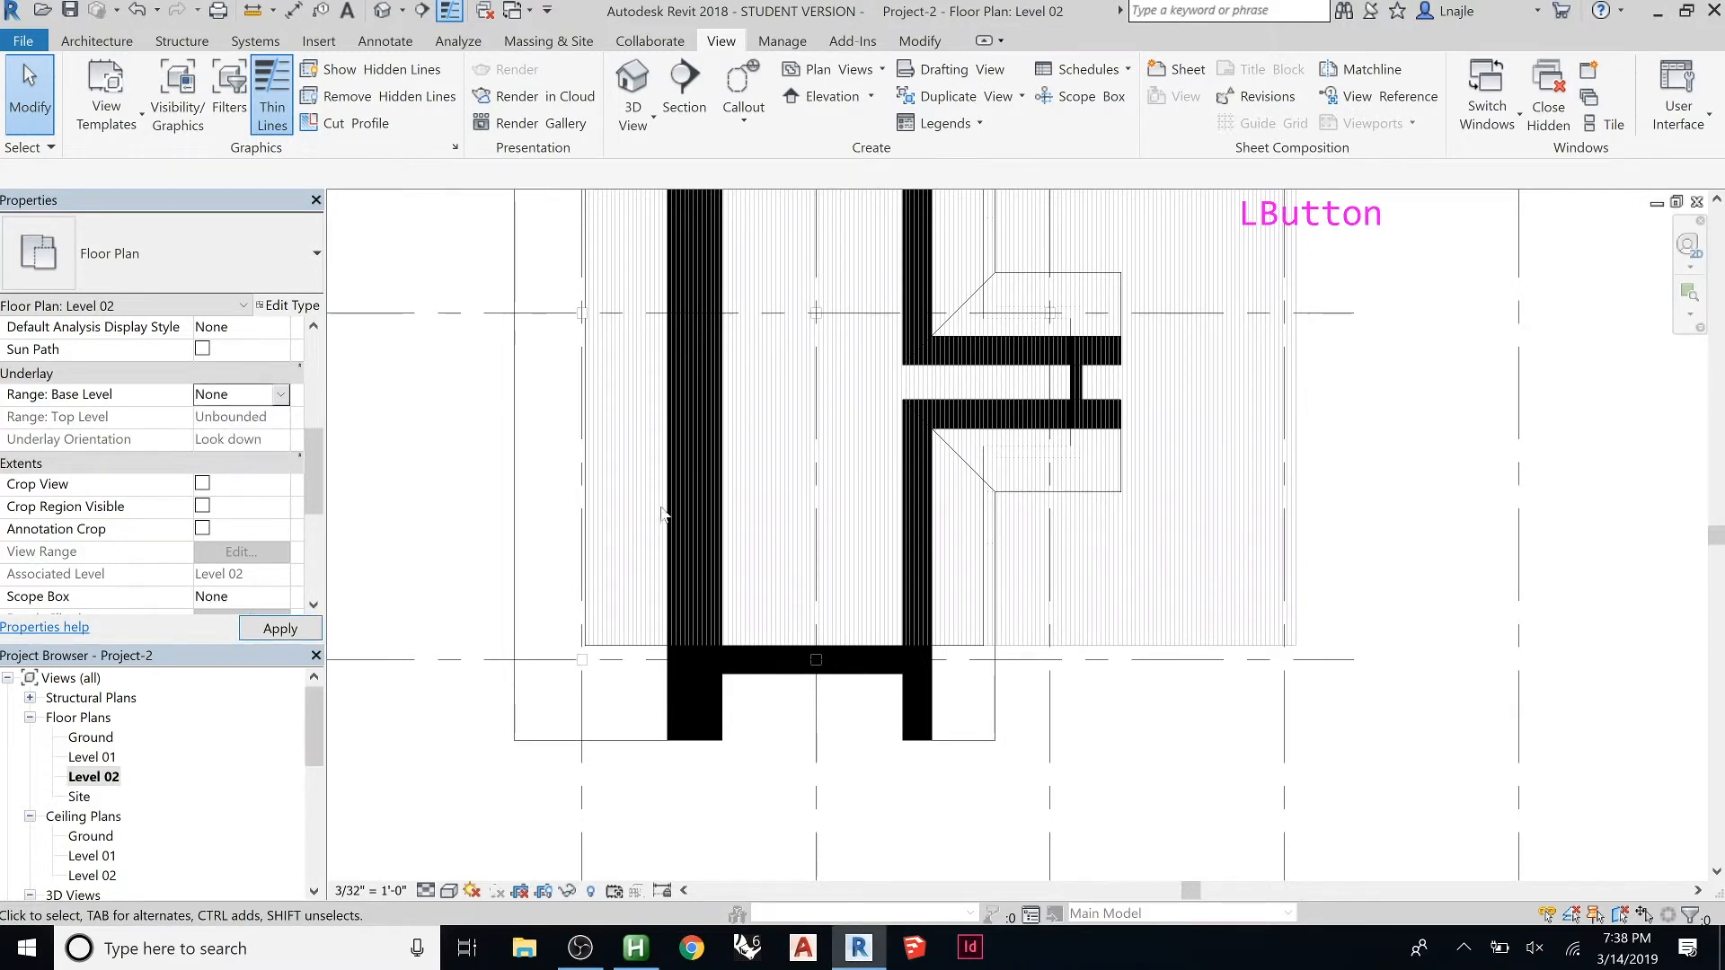
scroll(942, 600, "down", 5)
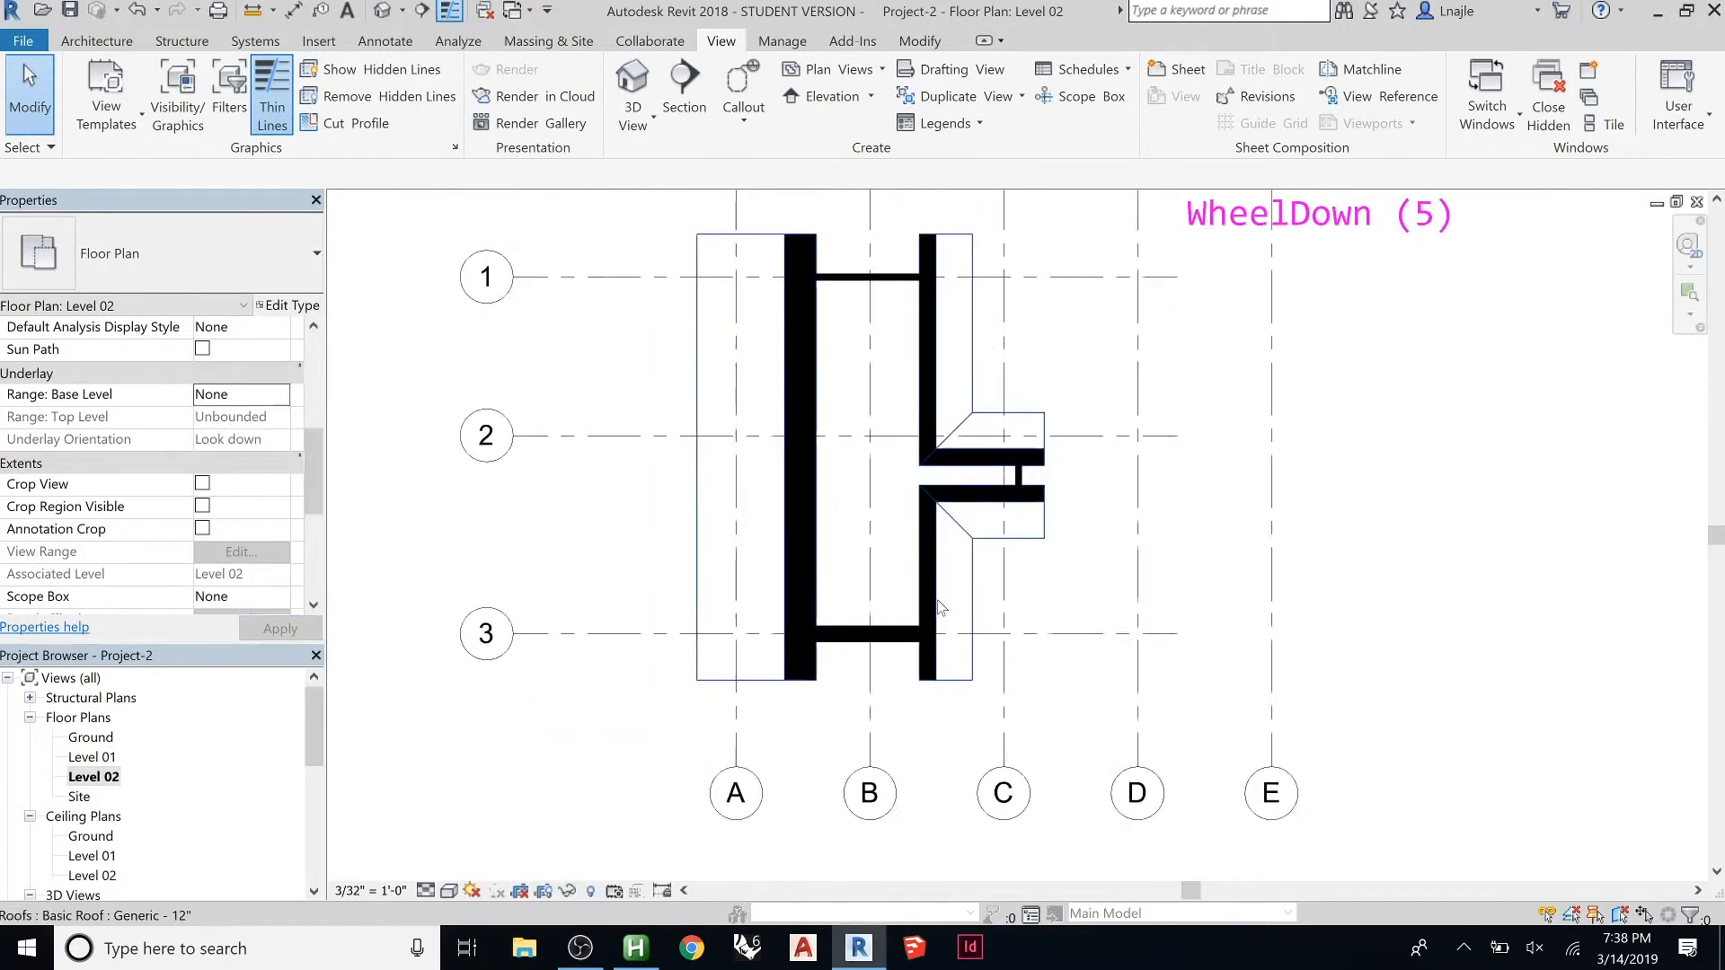
Try Ground as the underlay base level of the Level 02 plan and return it to Level 01
left_click(278, 393)
left_click(235, 426)
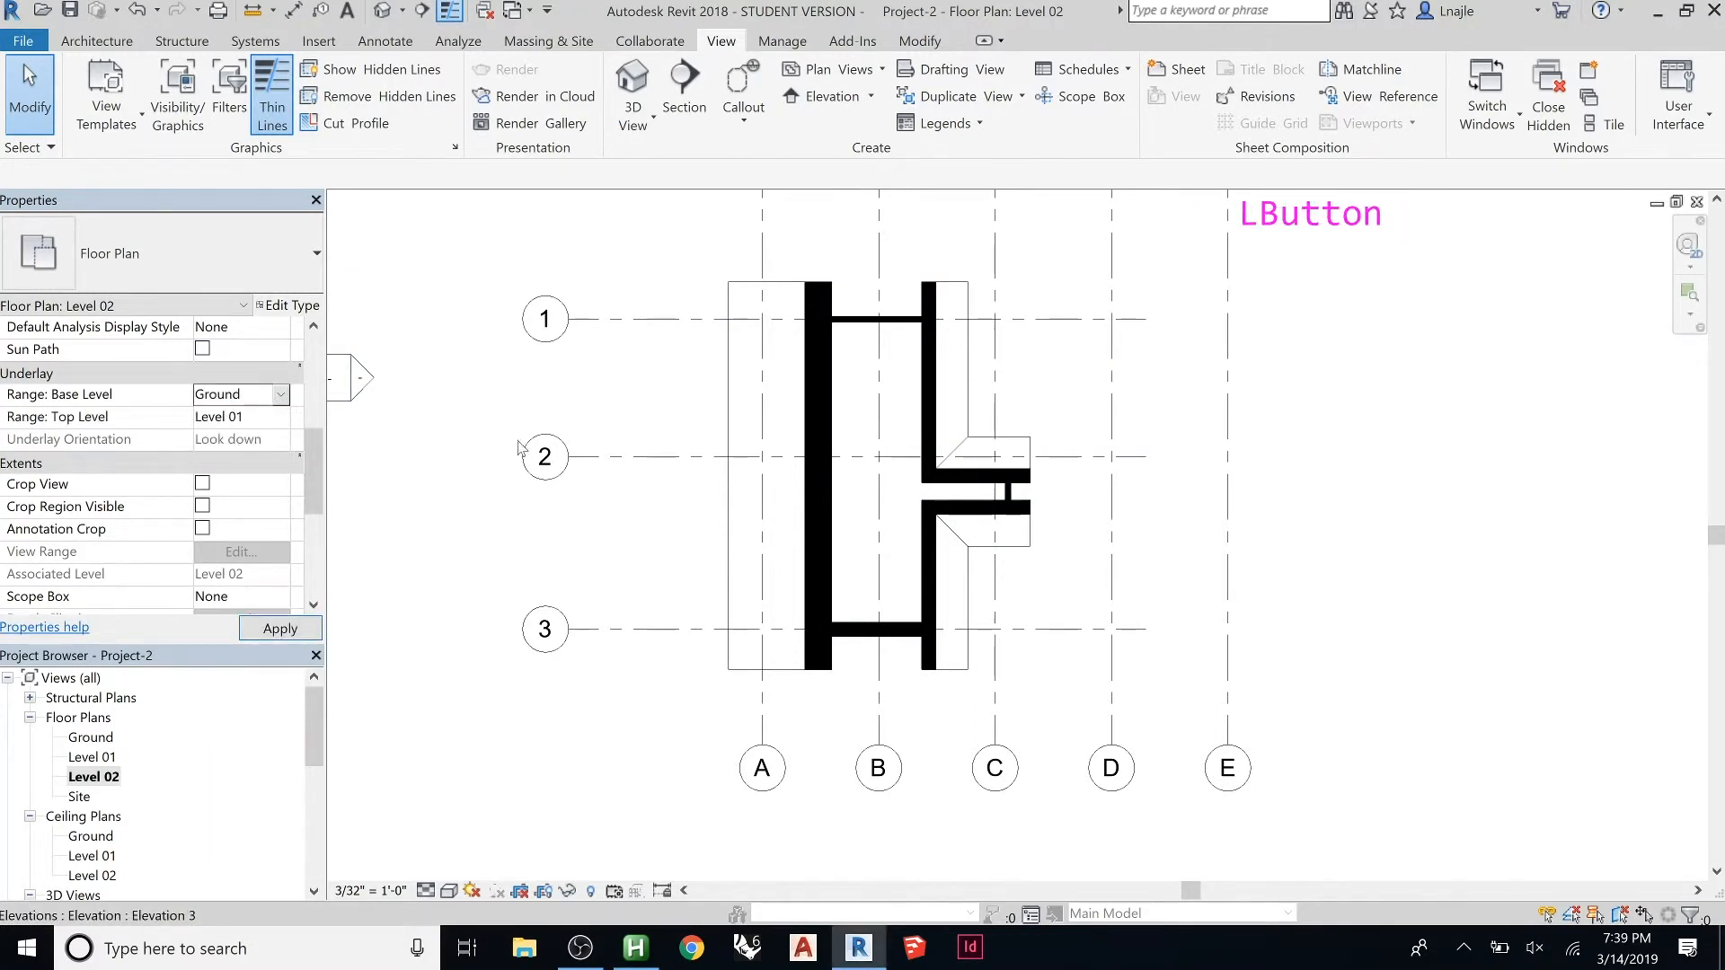
left_click(279, 393)
left_click(235, 454)
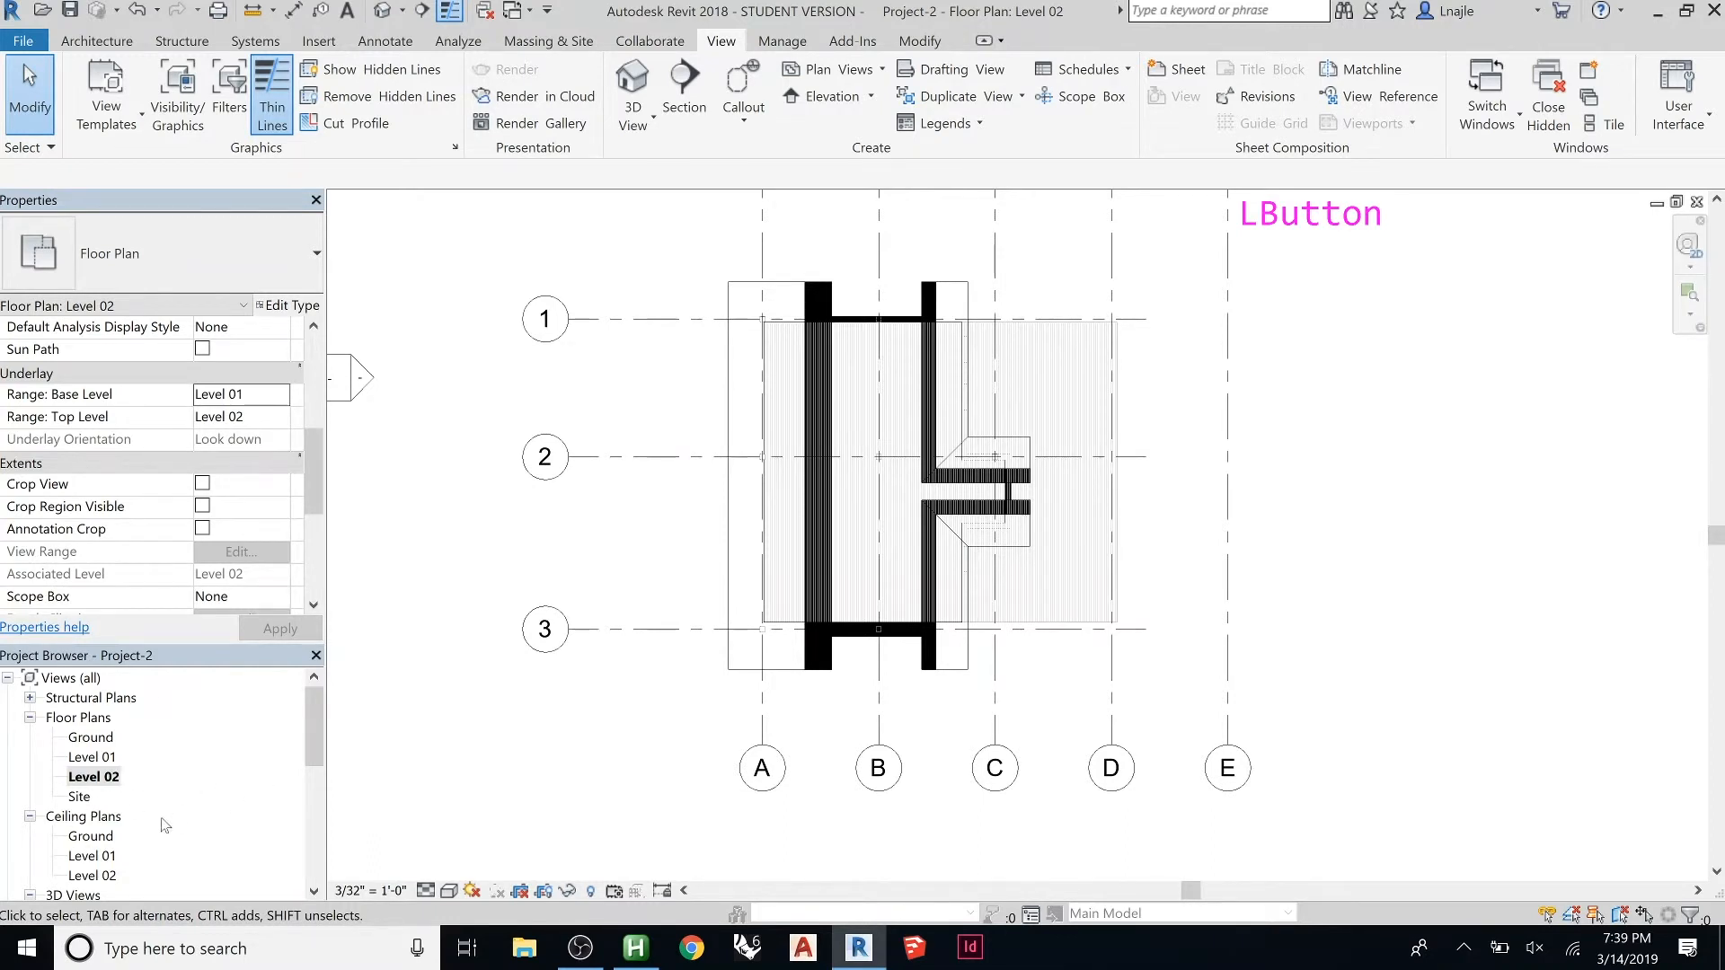
Open the East elevation and examine the Level 02 and Level 01 datum lines against the roof and floor
left_click_drag(307, 733, 311, 811)
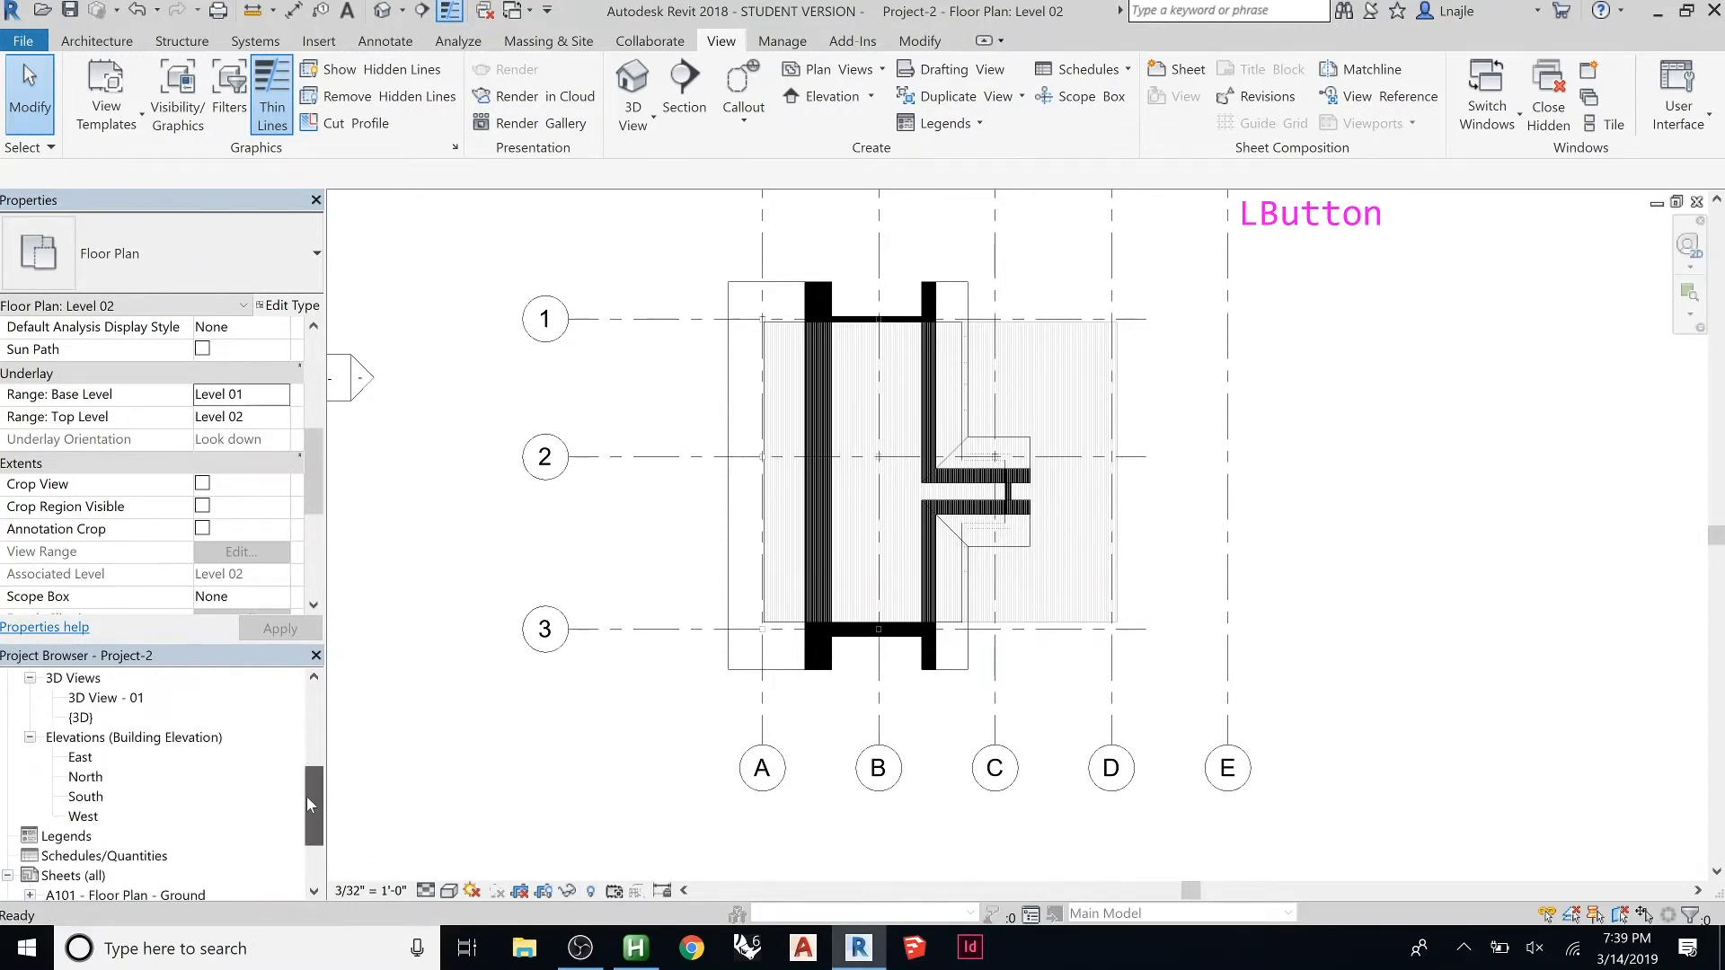
double_click(83, 759)
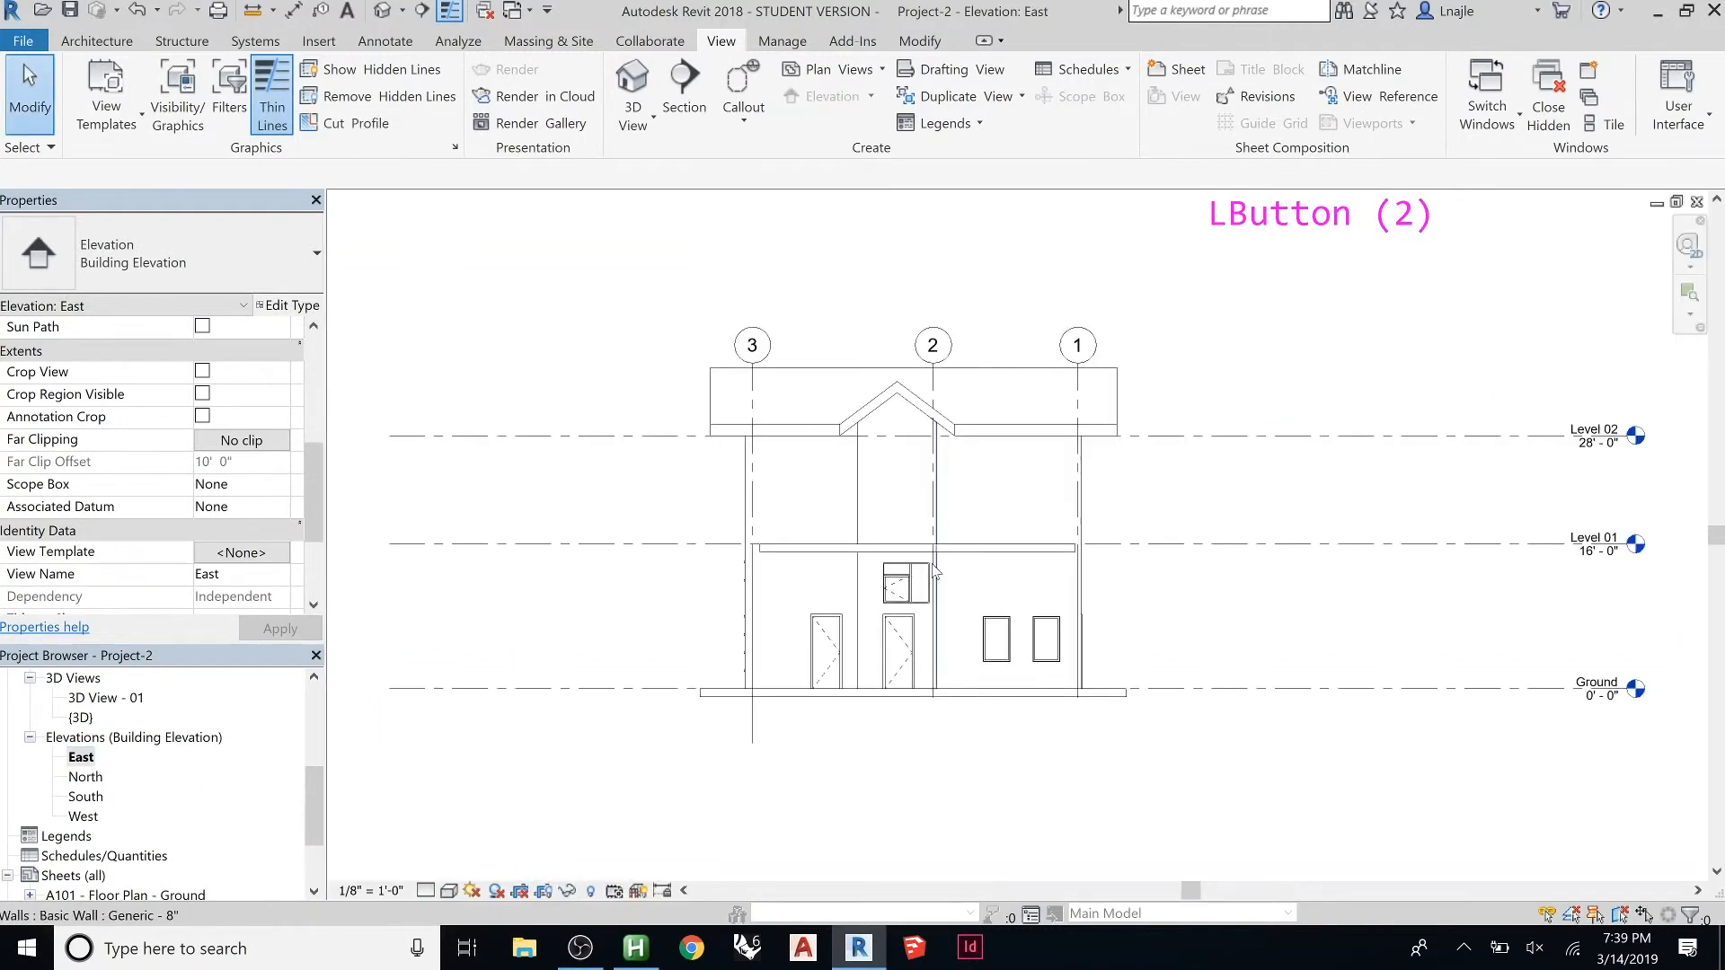
left_click(1363, 447)
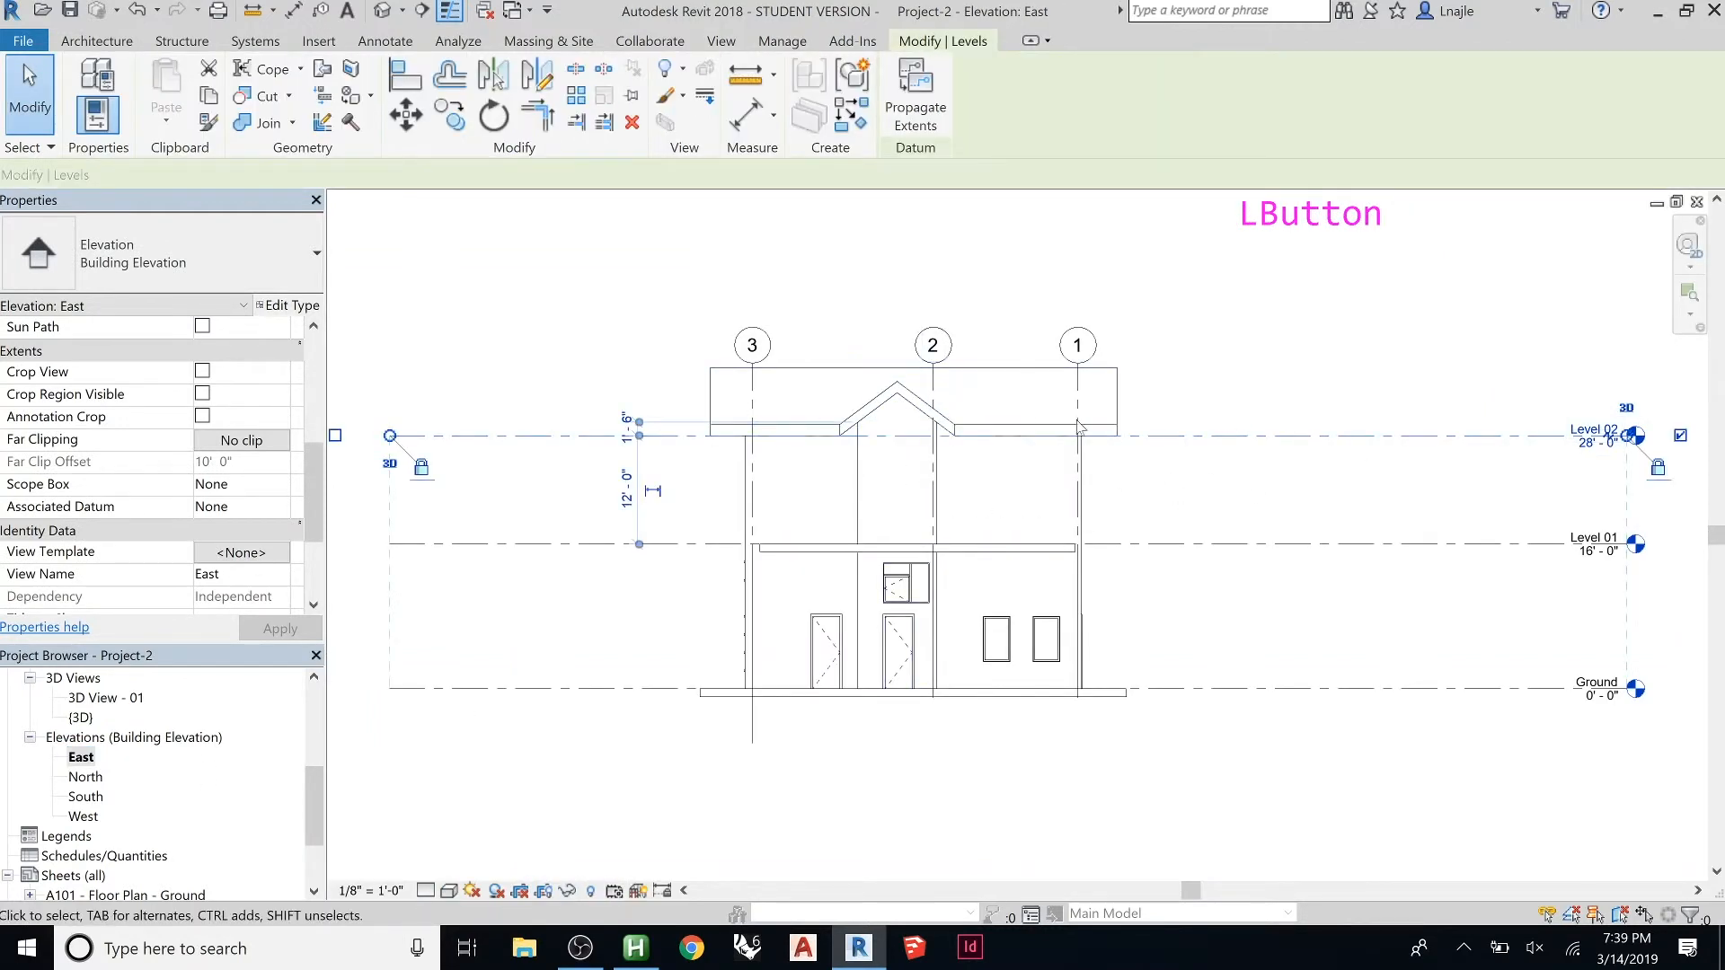
left_click(1298, 544)
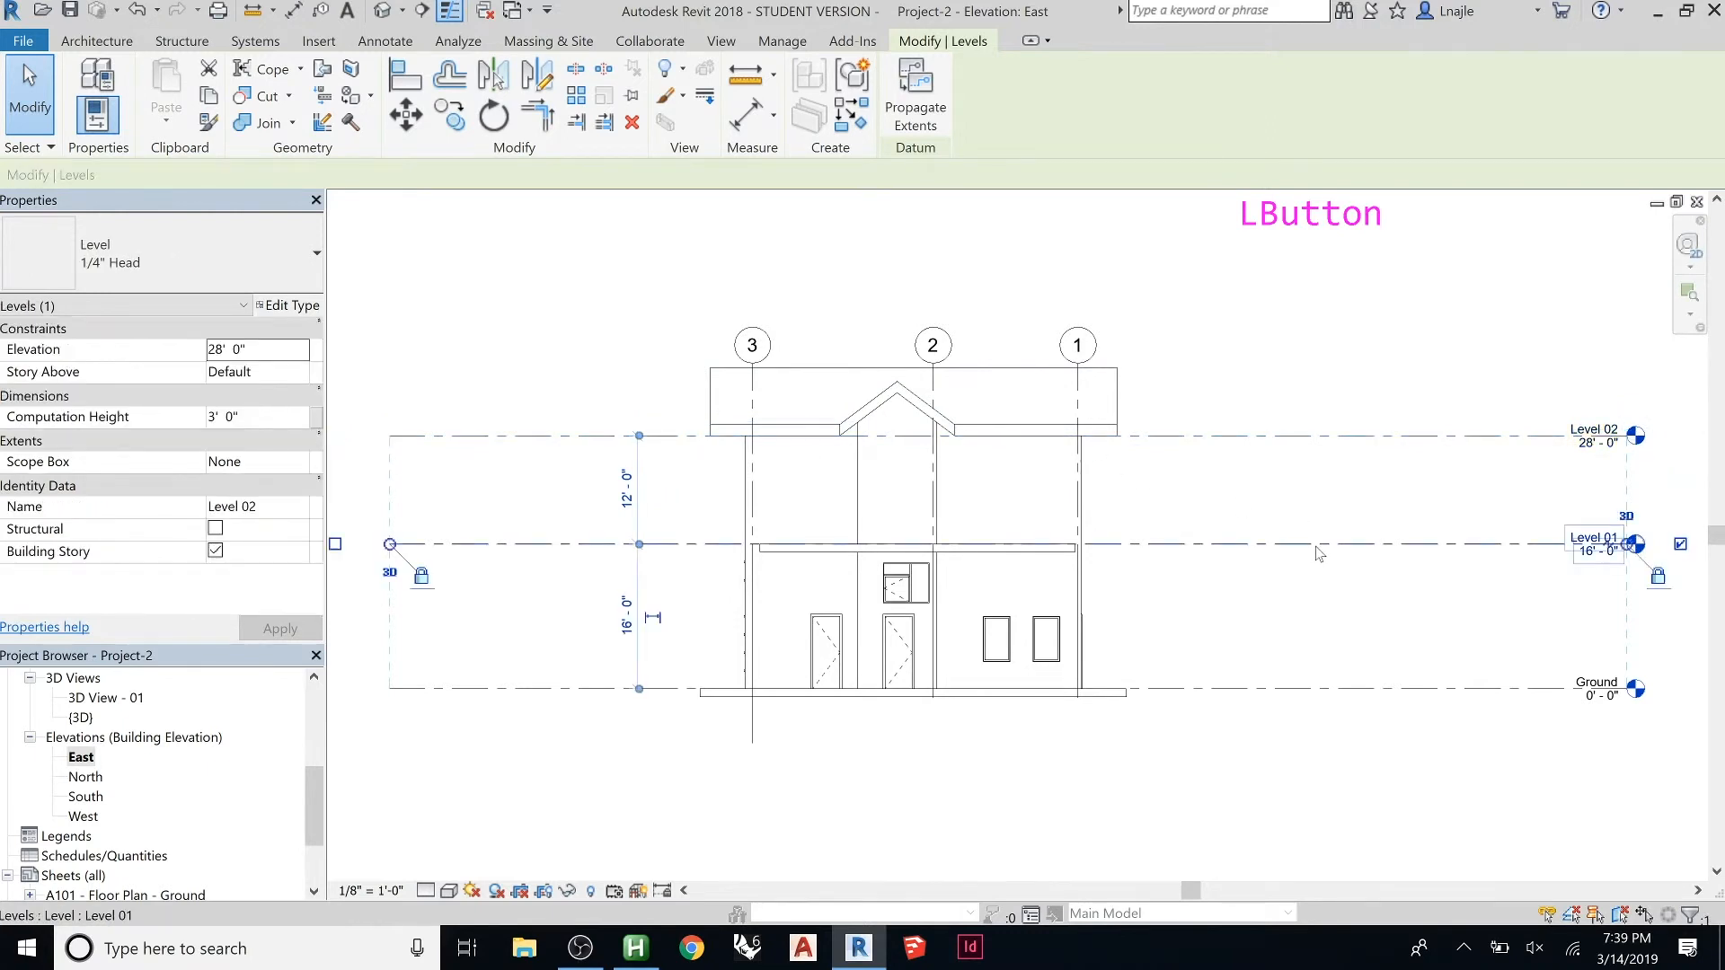
Open the Level 01 floor plan and set its underlay base level to None
left_click_drag(316, 794, 315, 724)
double_click(105, 740)
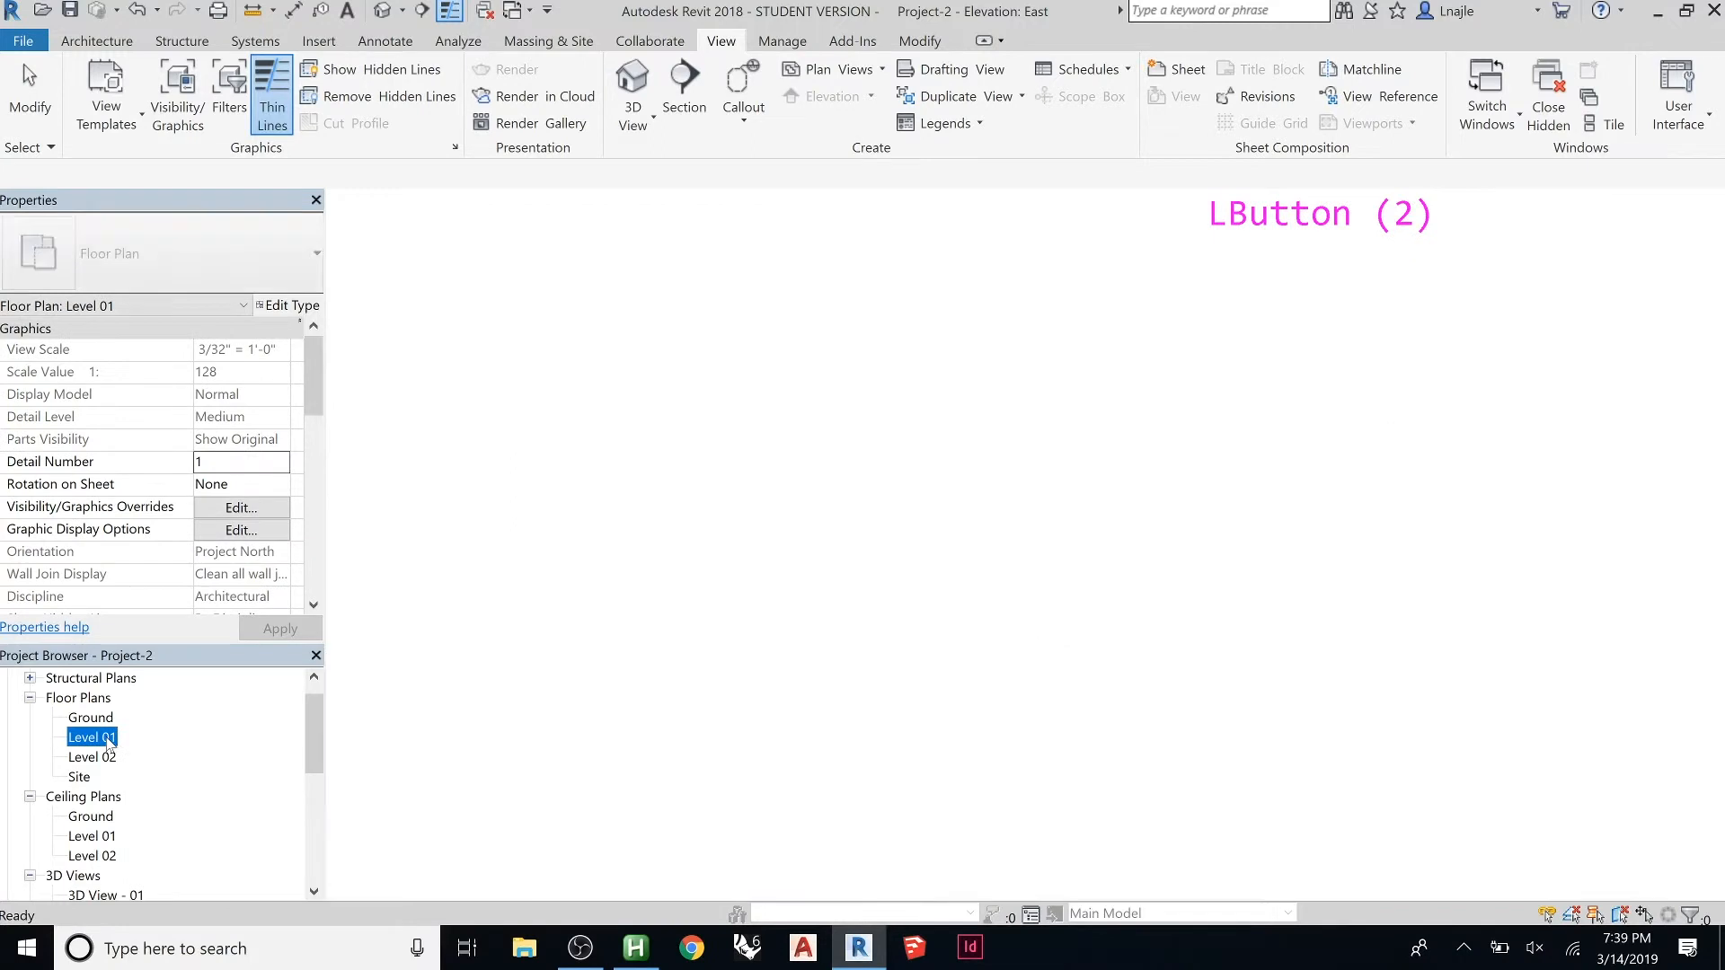
left_click(1277, 462)
scroll(1068, 485, "up", 4)
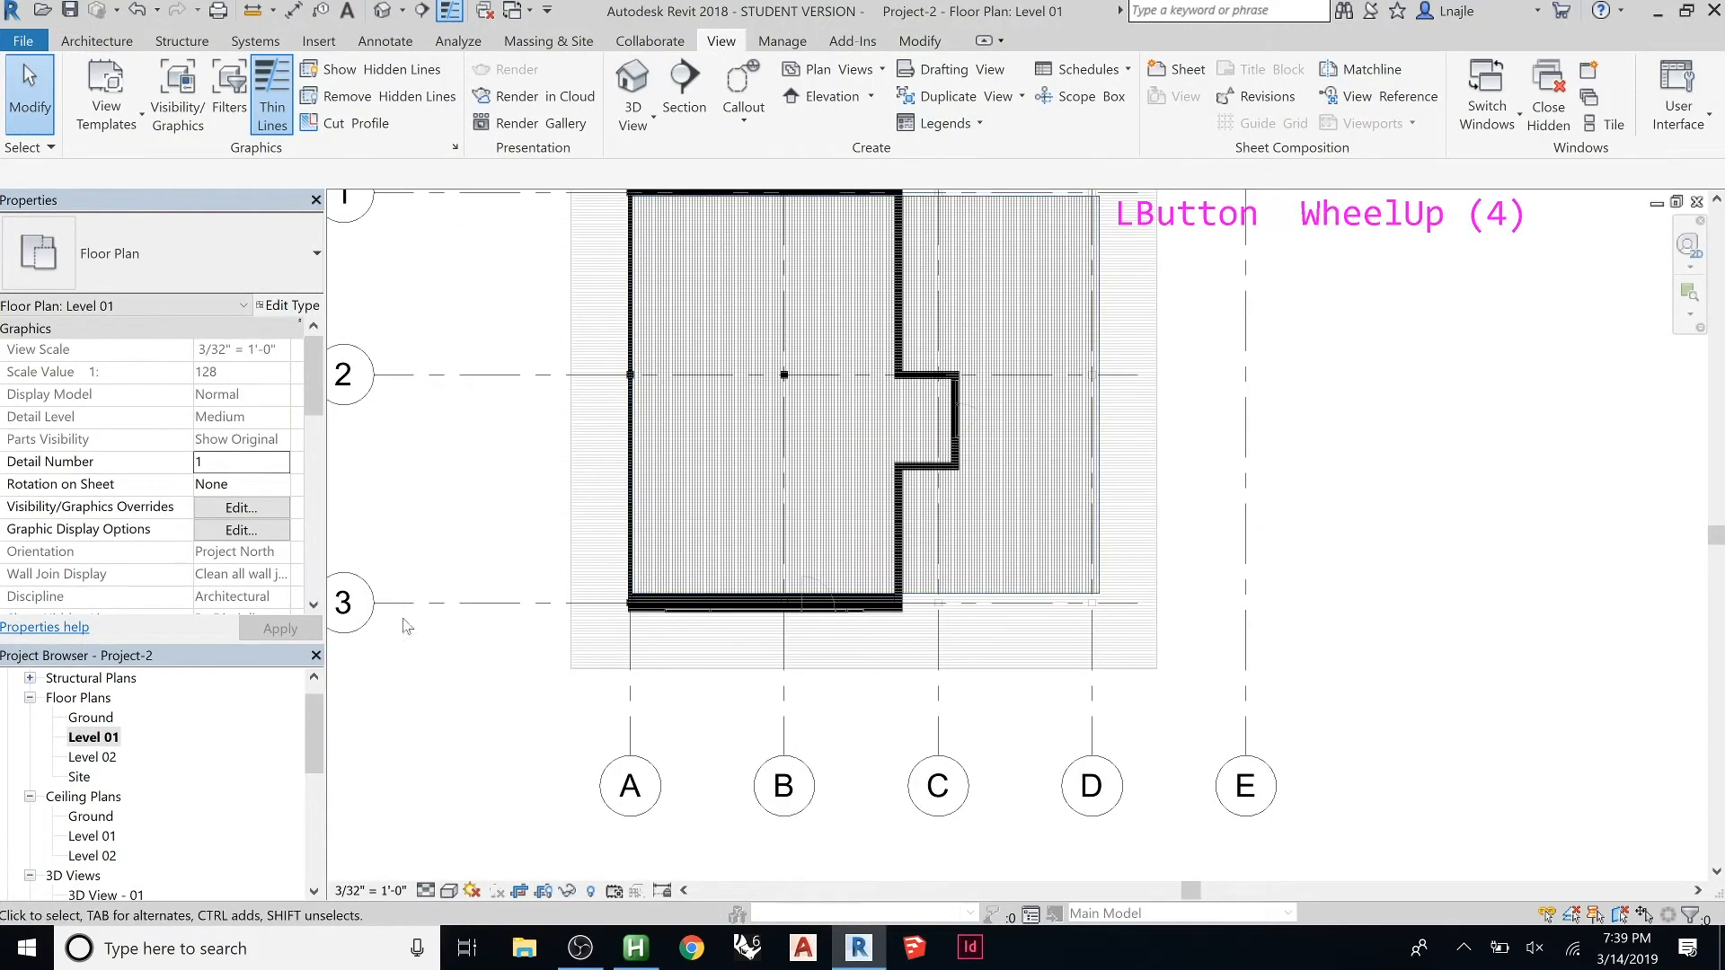
mouse_move(311, 376)
left_mouse_down()
mouse_move(315, 548)
mouse_move(329, 469)
mouse_move(312, 434)
mouse_move(308, 535)
left_mouse_up()
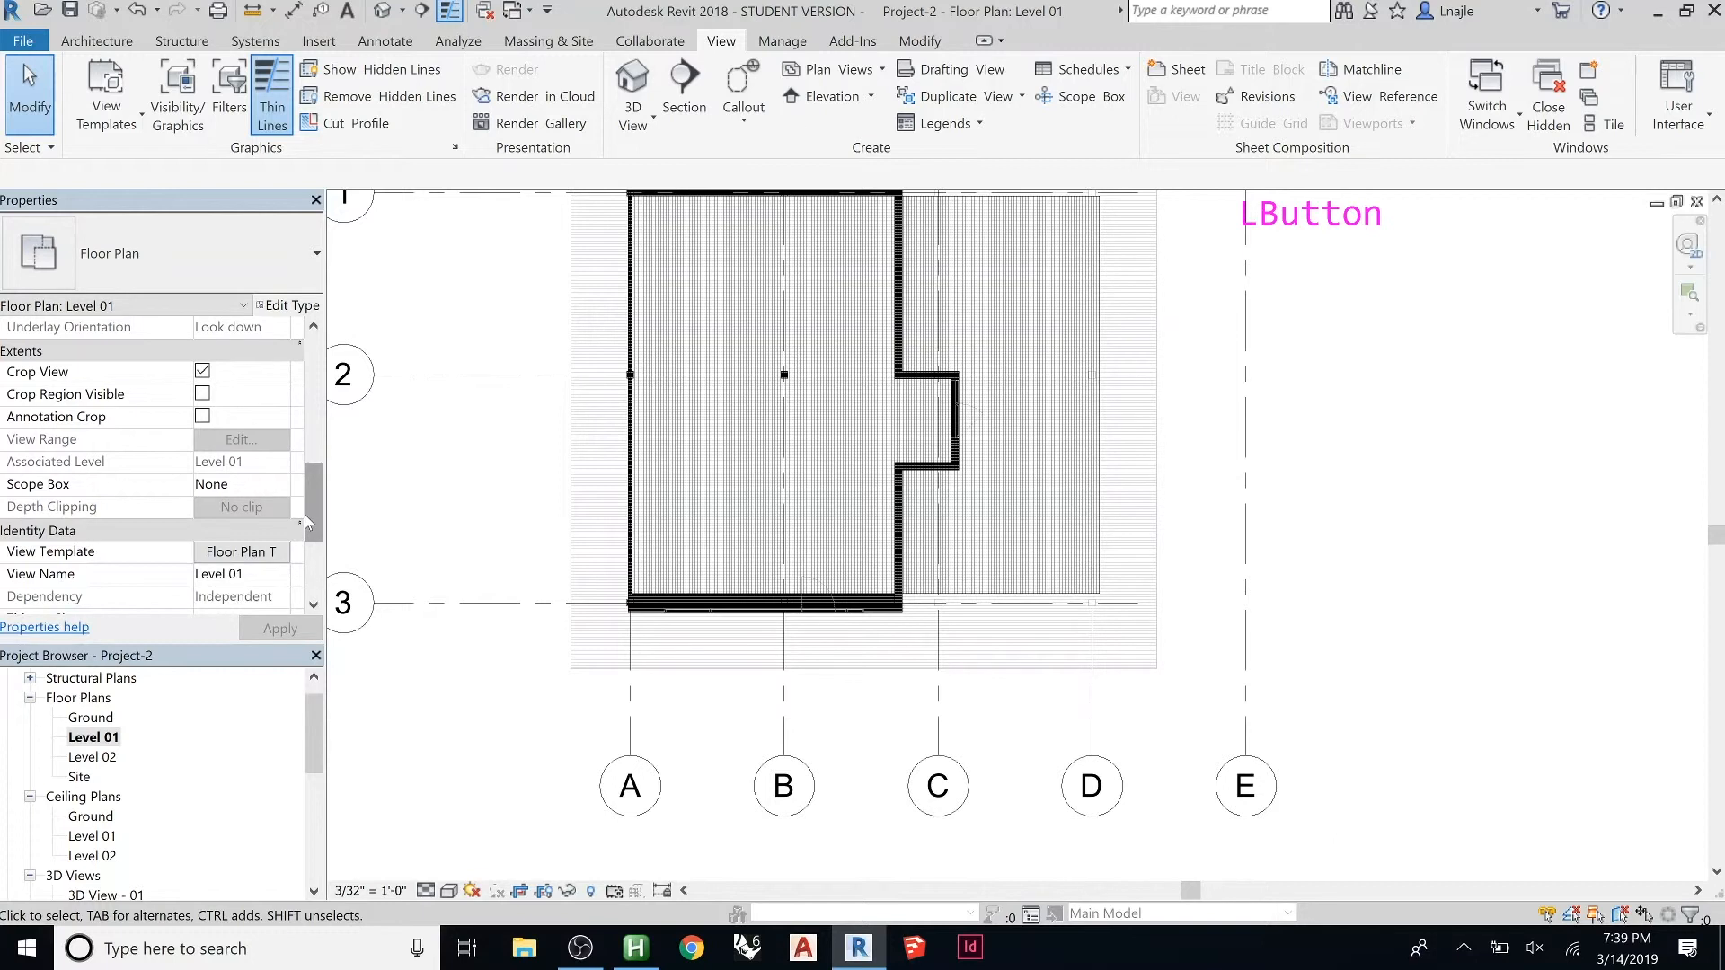
left_click_drag(310, 505, 312, 466)
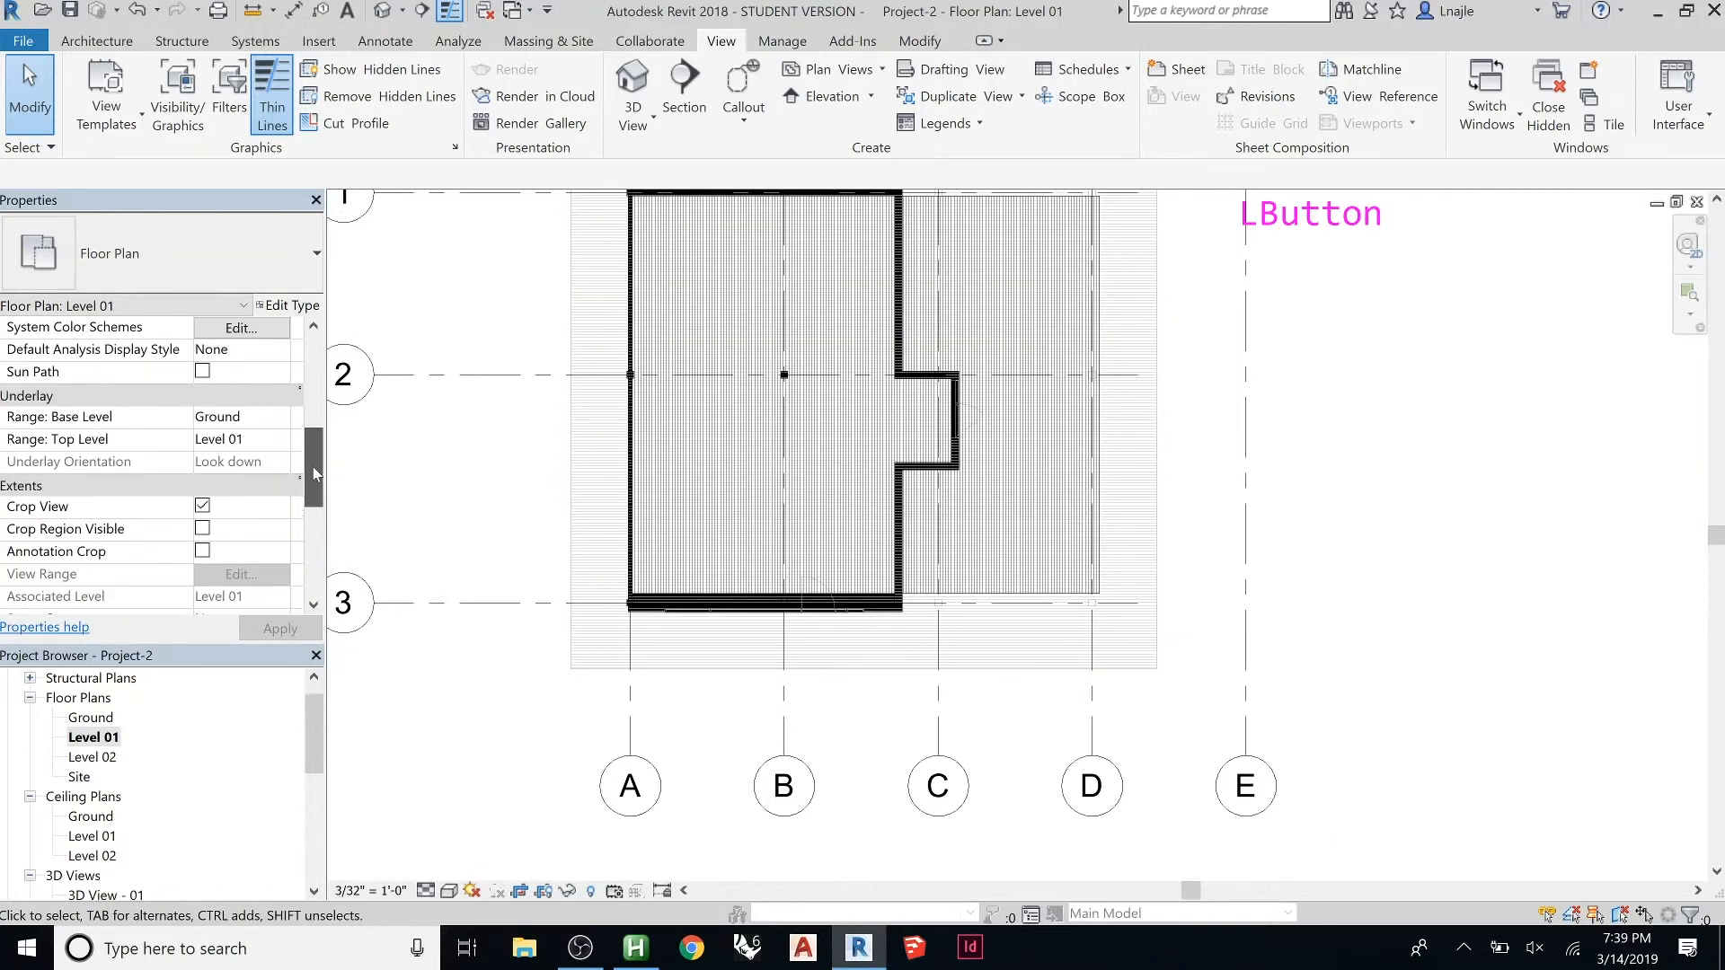
left_click(280, 419)
left_click(224, 441)
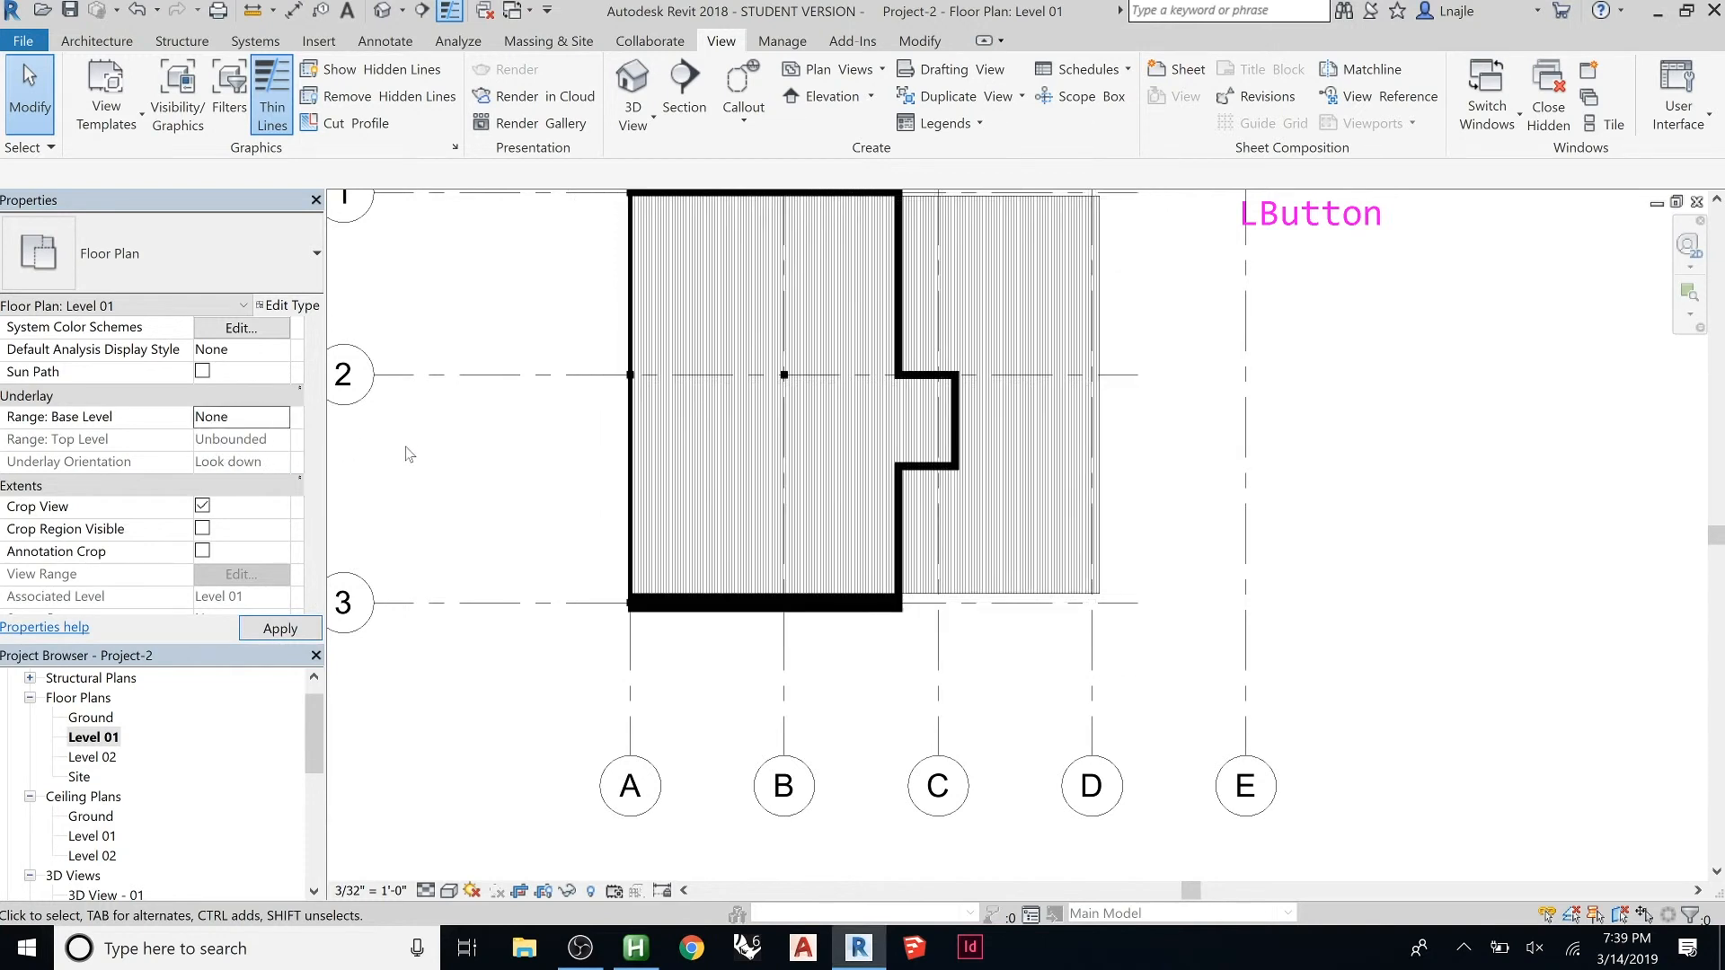
scroll(1028, 627, "down", 2)
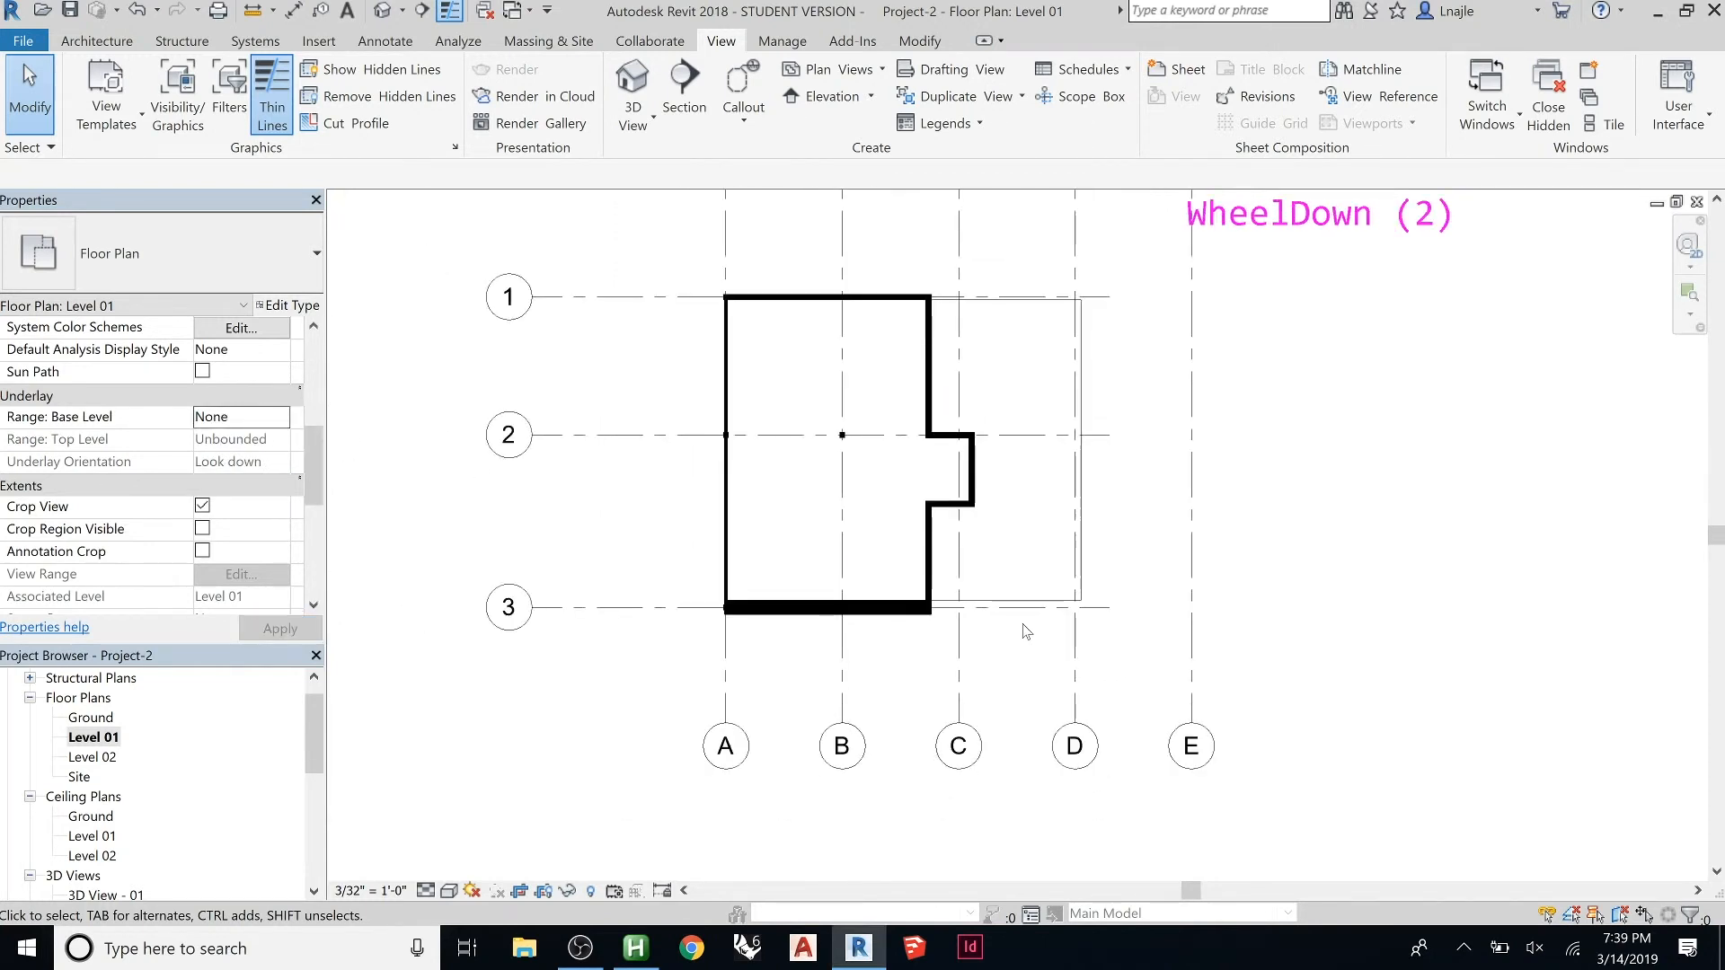
scroll(1018, 229, "up", 2)
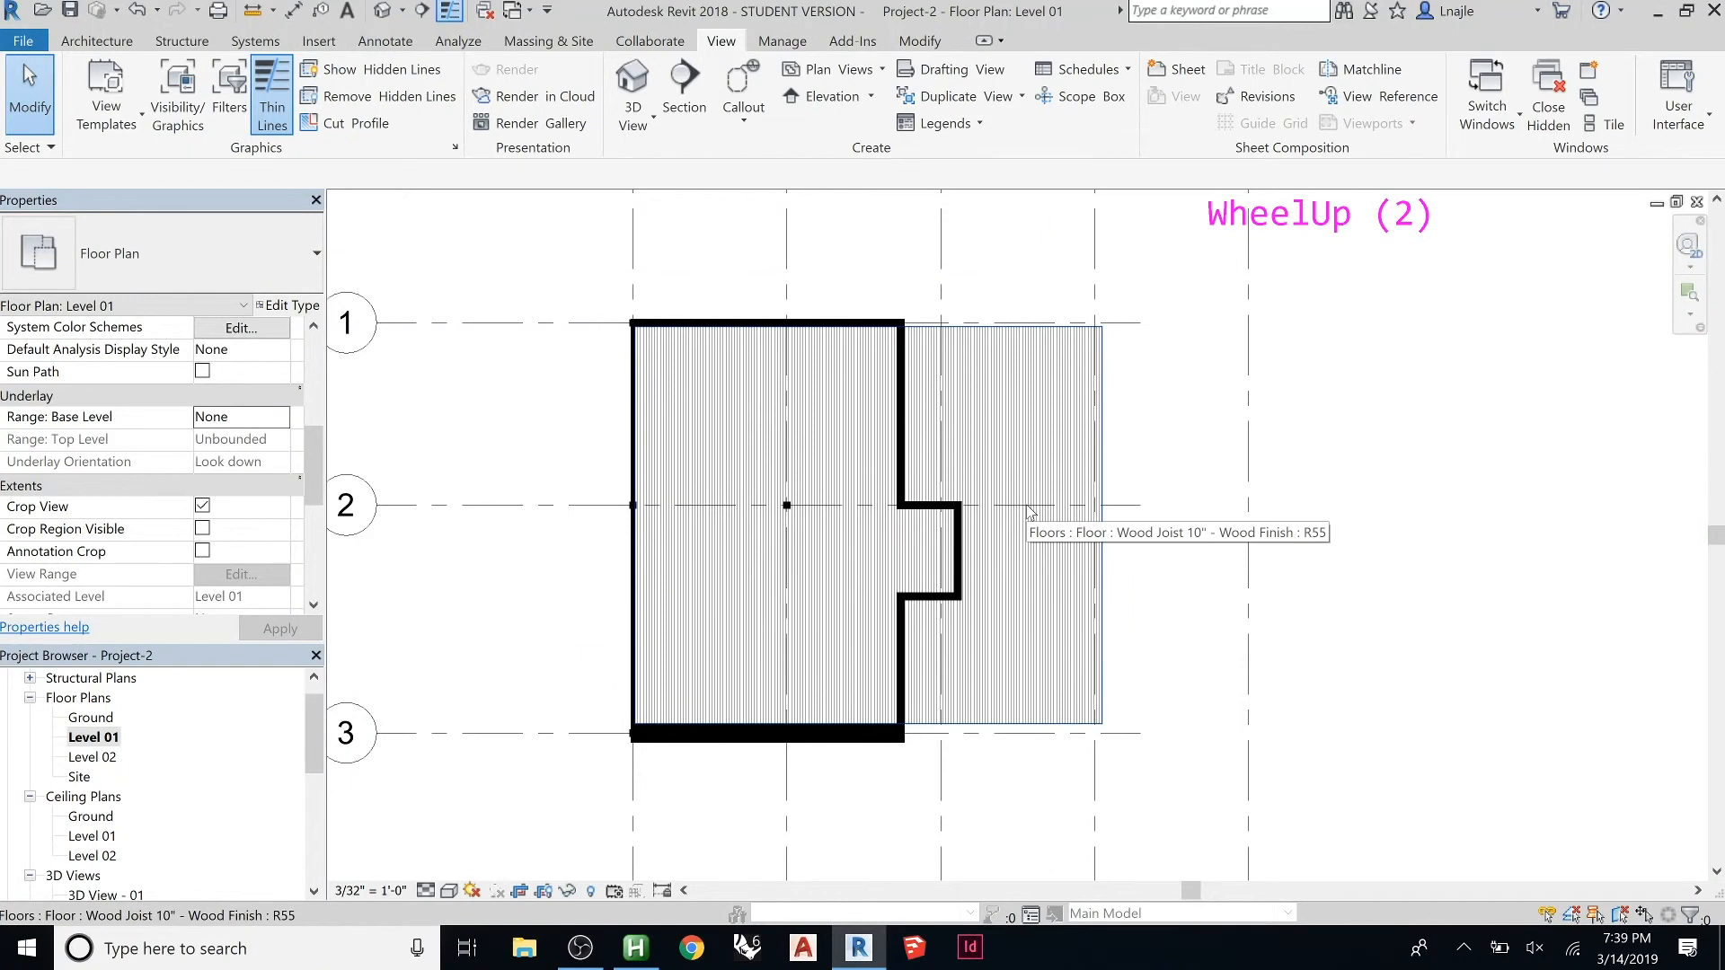
Switch back to the East elevation view
key("ctrl+Tab")
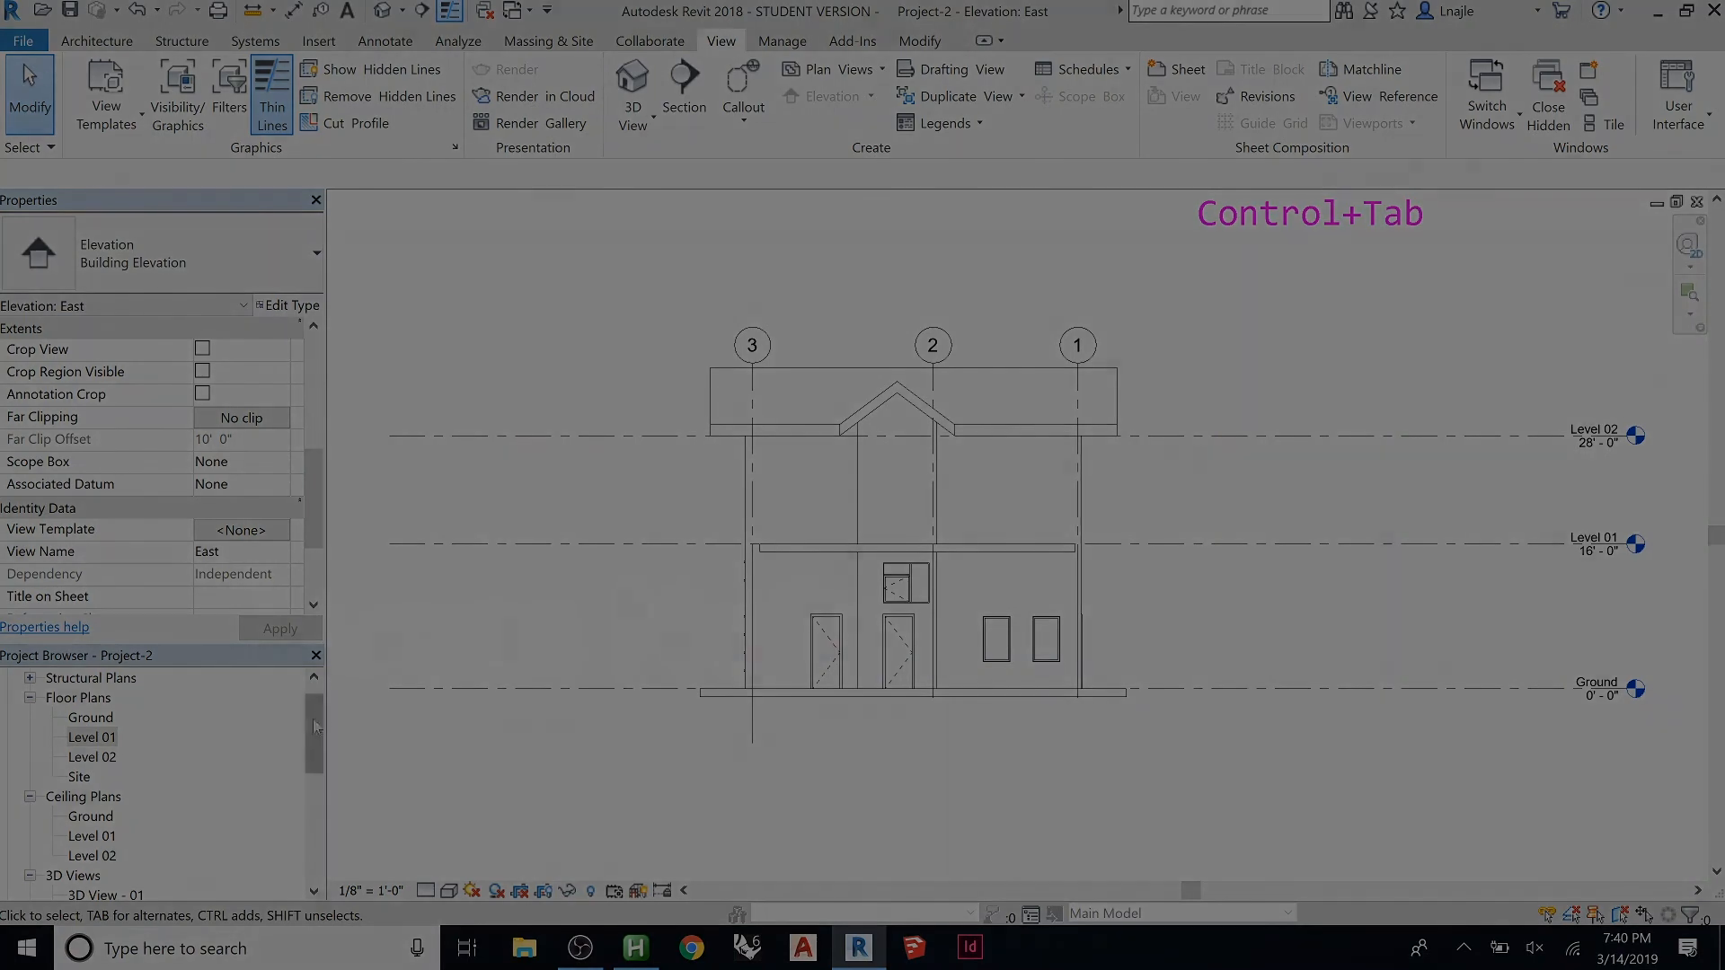
left_click_drag(314, 727, 315, 719)
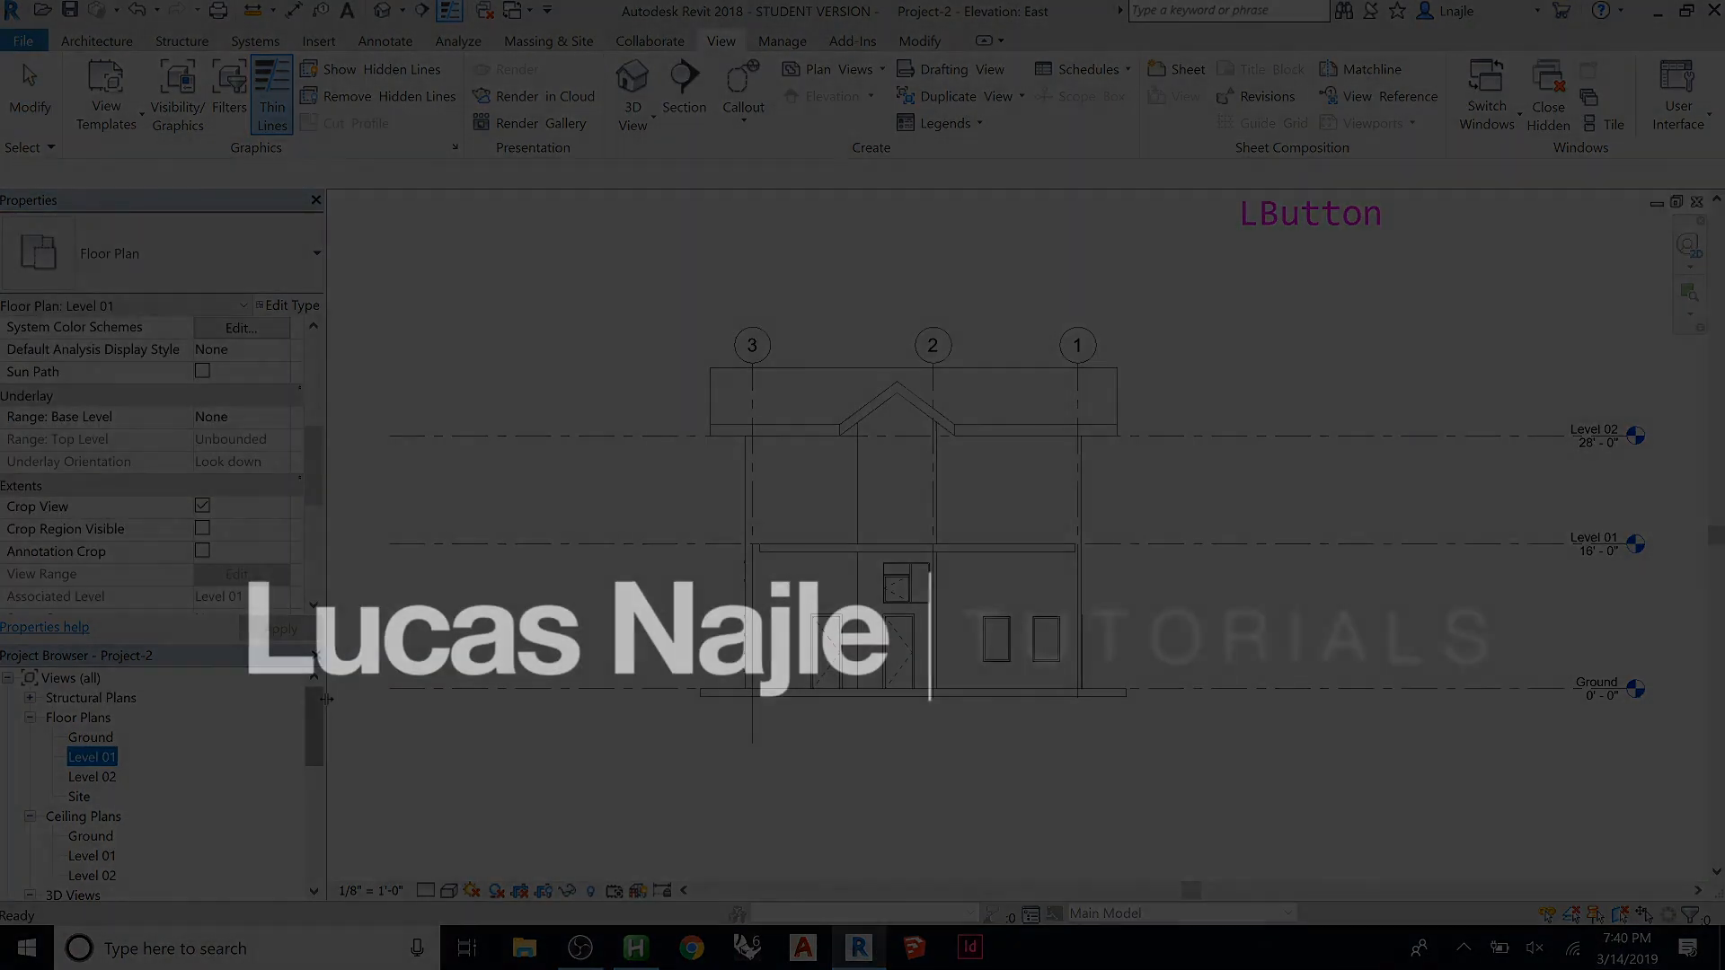